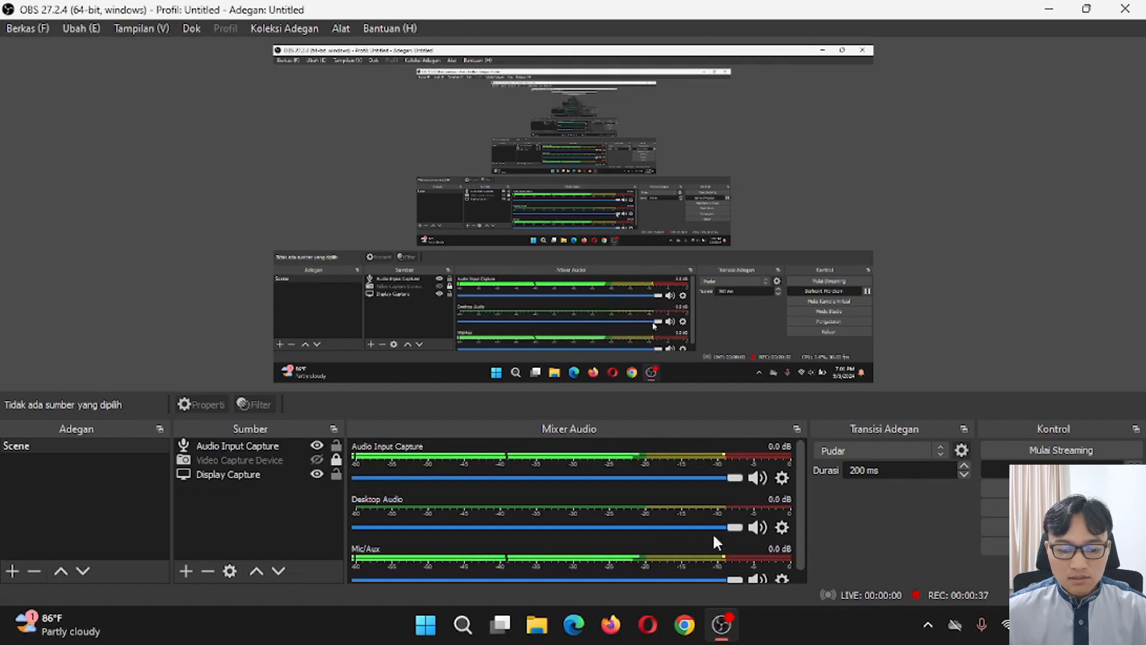
# Switch to Word and create a new blank document
pyautogui.click(725, 630)
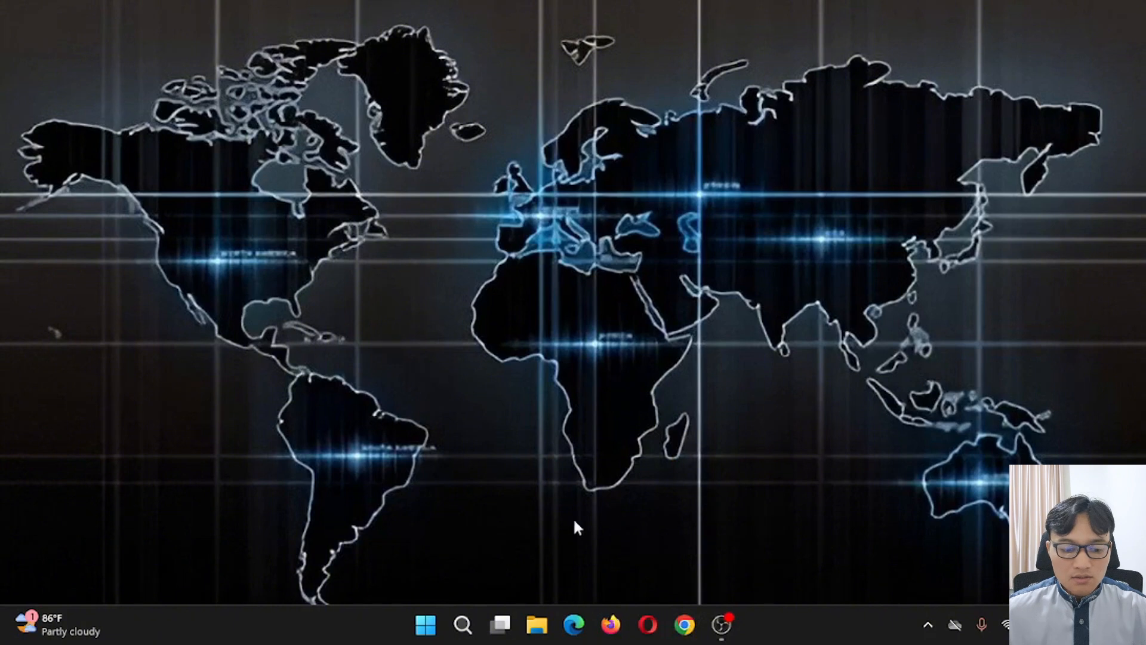
pyautogui.click(455, 636)
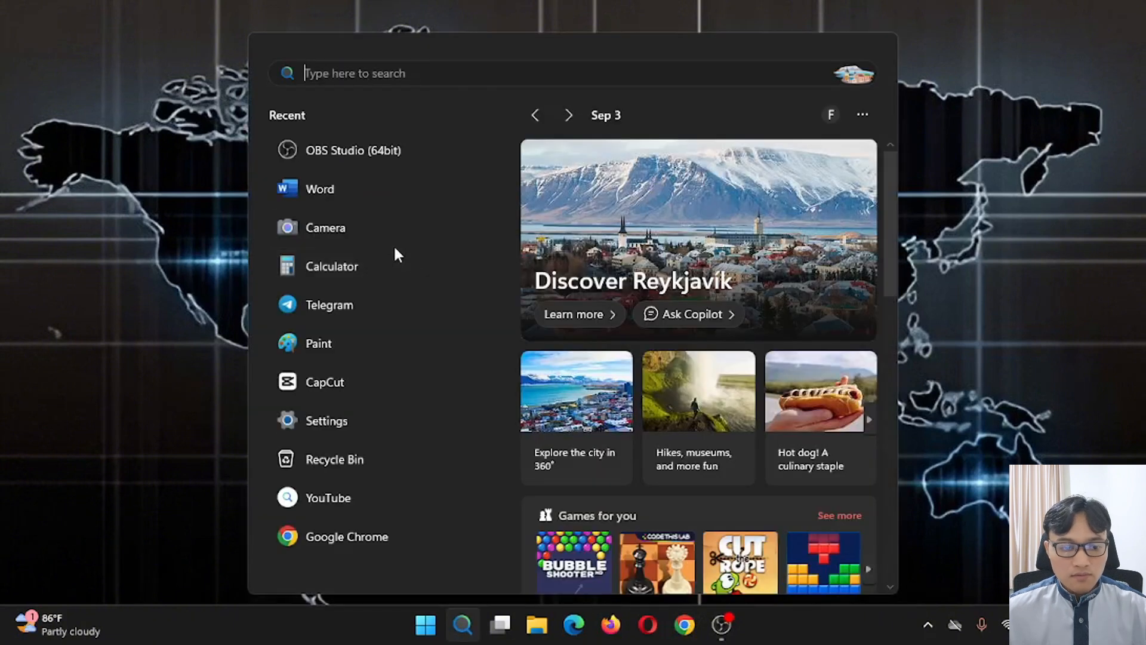
pyautogui.click(359, 191)
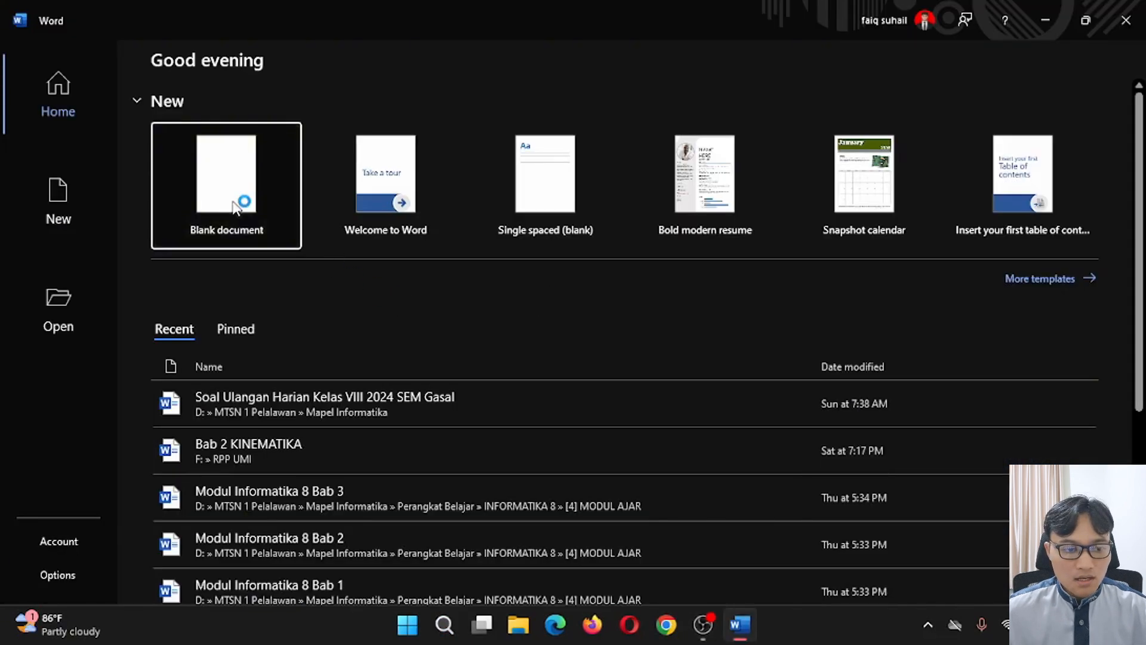
pyautogui.click(237, 202)
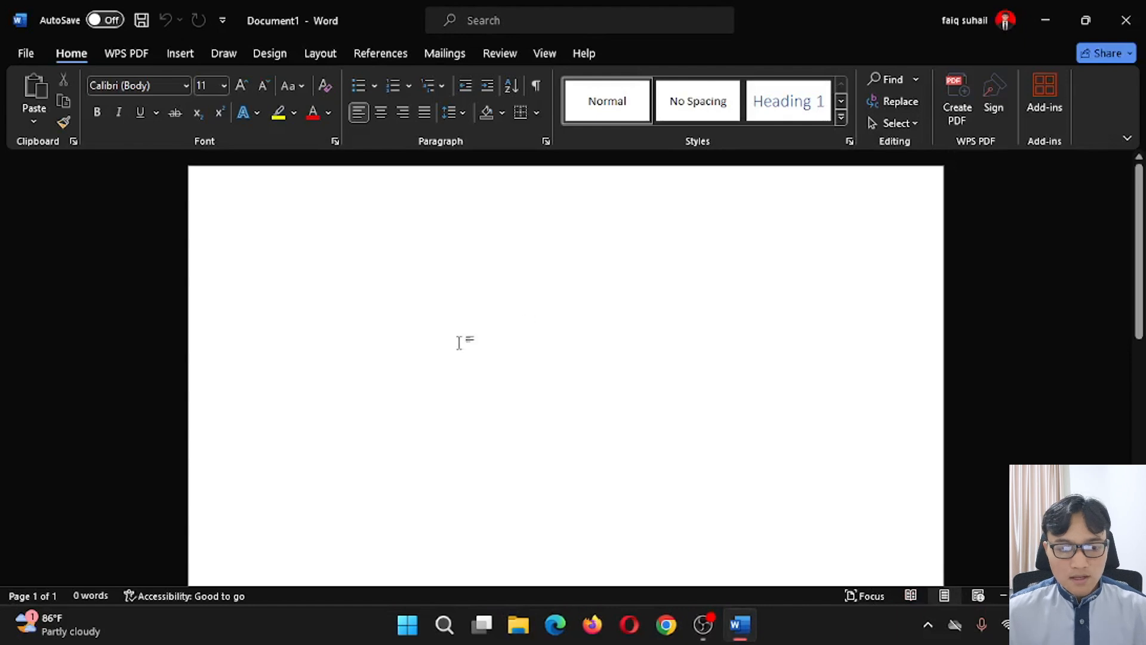
# Dismiss the genuine Office pop-up and the licence warning banner above the blank page
pyautogui.scroll(3, 531, 352)
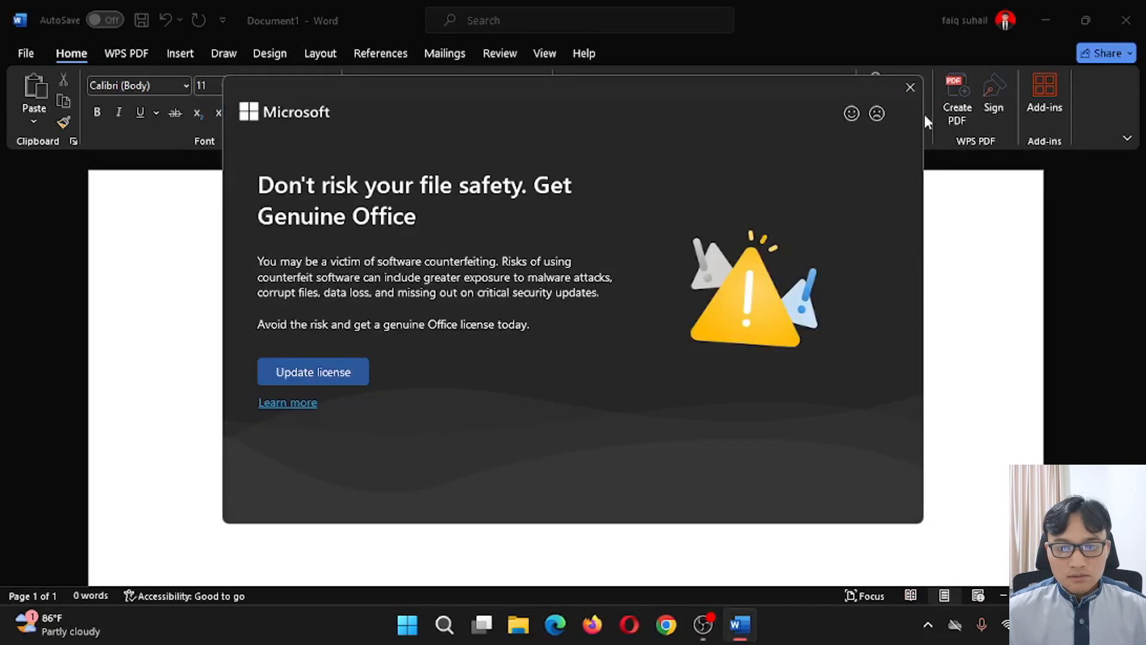
pyautogui.click(911, 87)
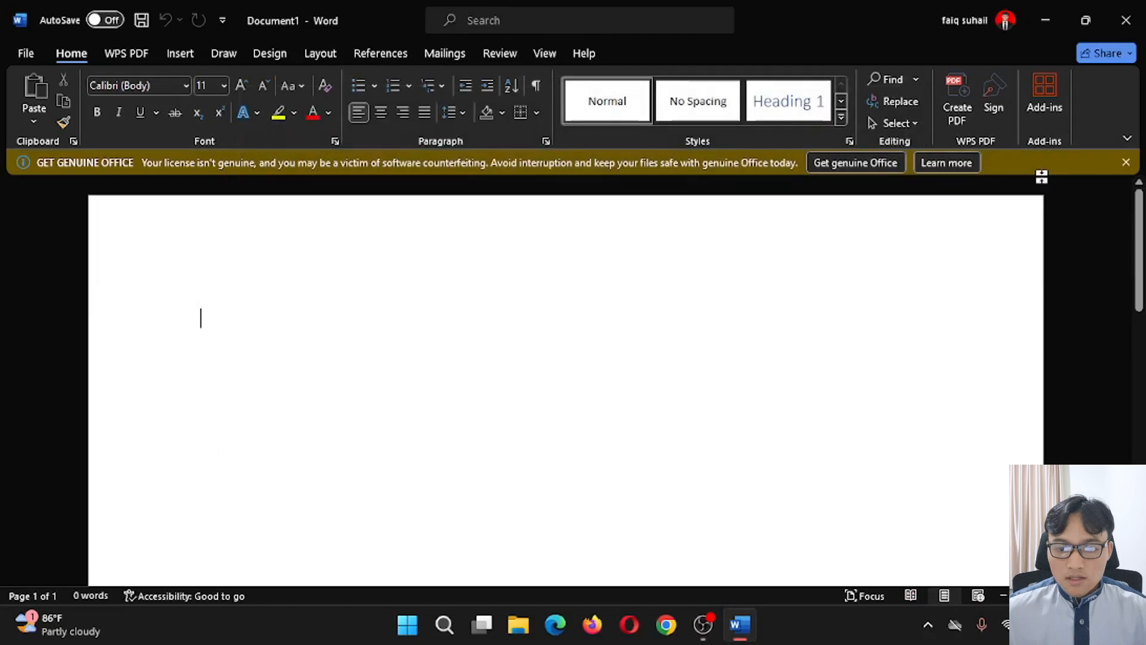
pyautogui.click(1127, 161)
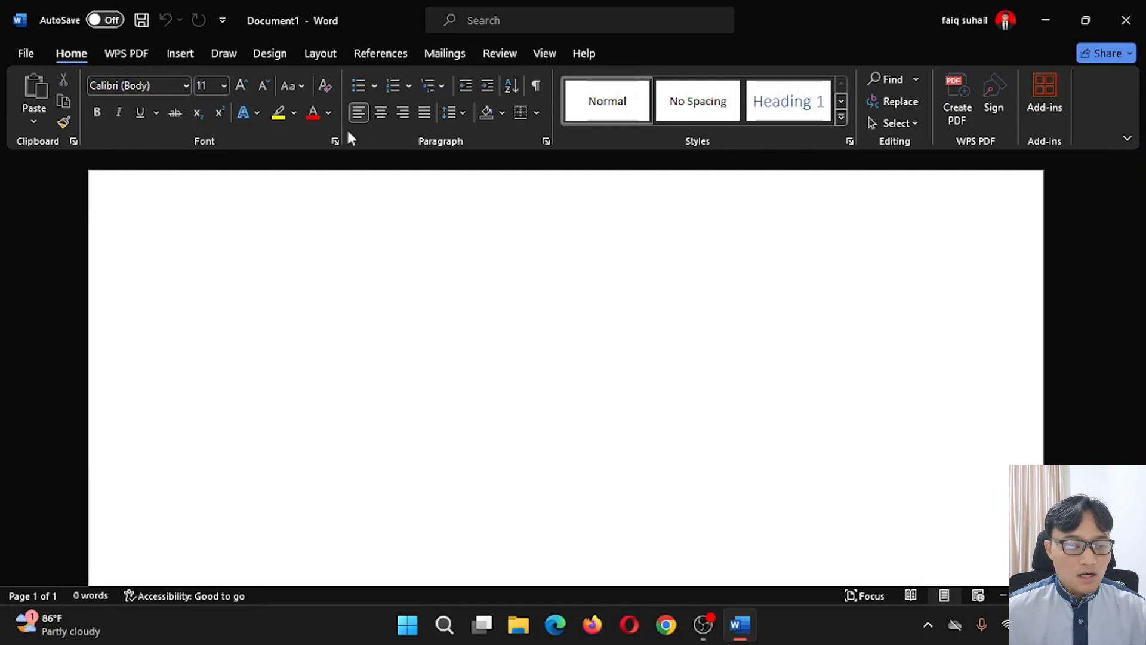
# Look through the options for inserting shapes, icons, 3D models and charts without adding anything to the page
pyautogui.click(177, 57)
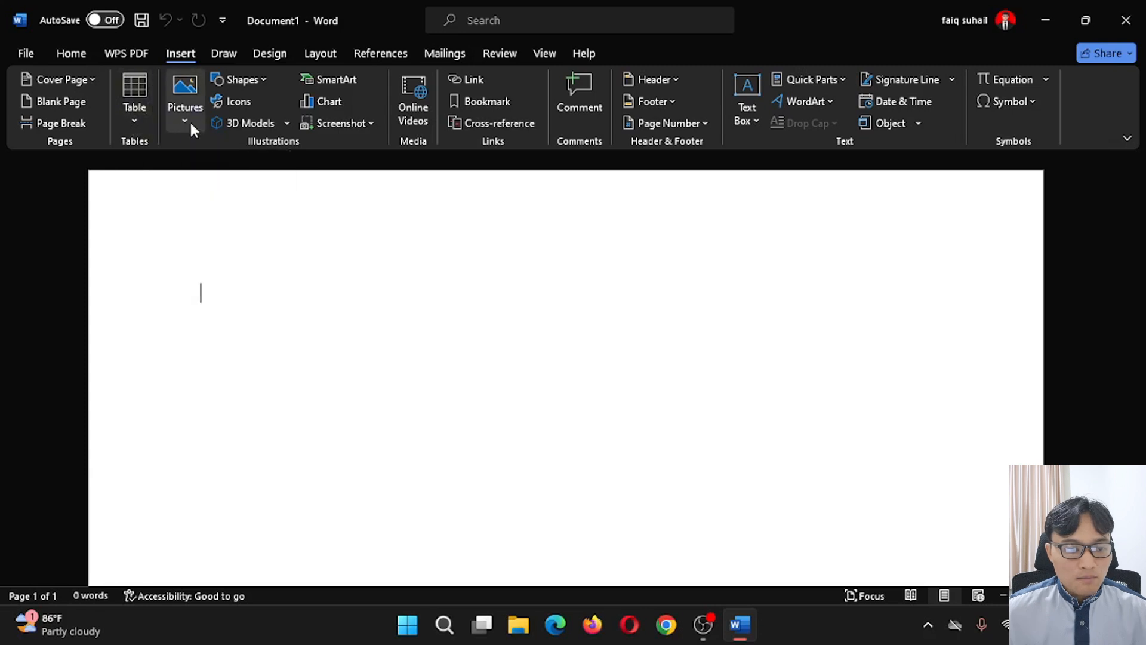
pyautogui.click(263, 77)
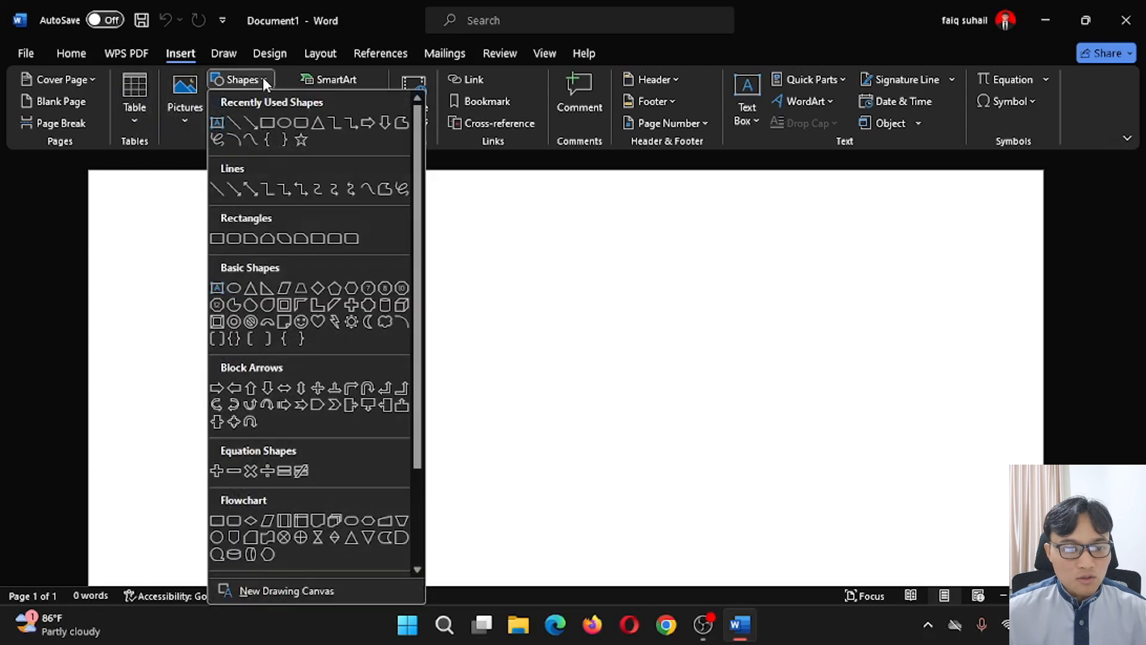
pyautogui.click(264, 80)
pyautogui.click(246, 103)
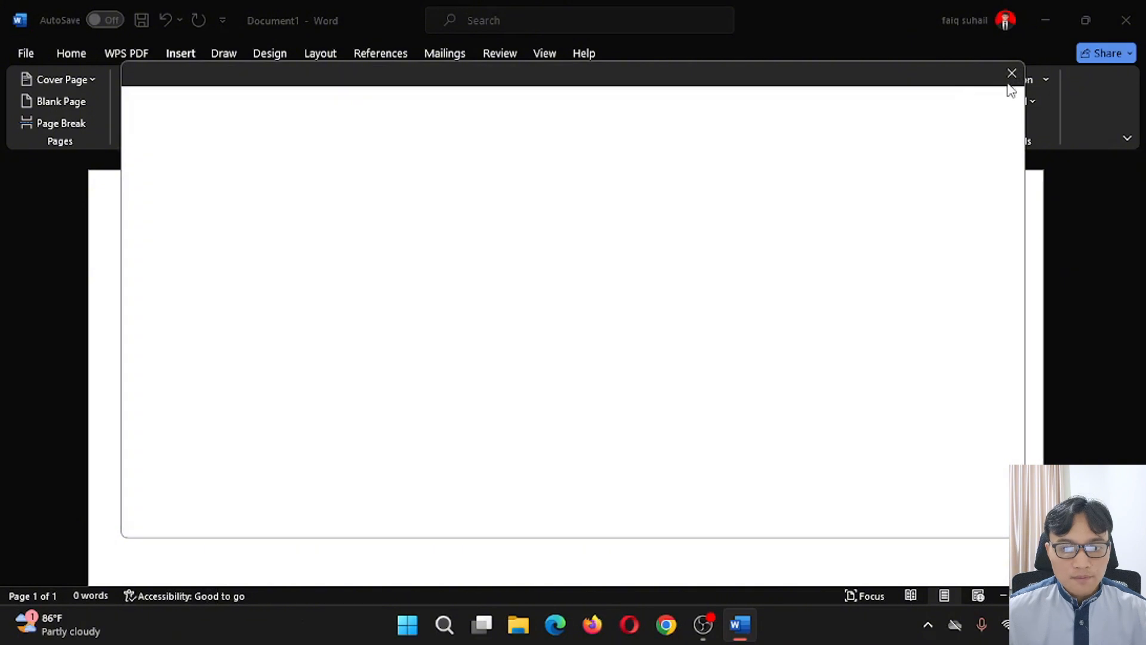
pyautogui.click(1014, 72)
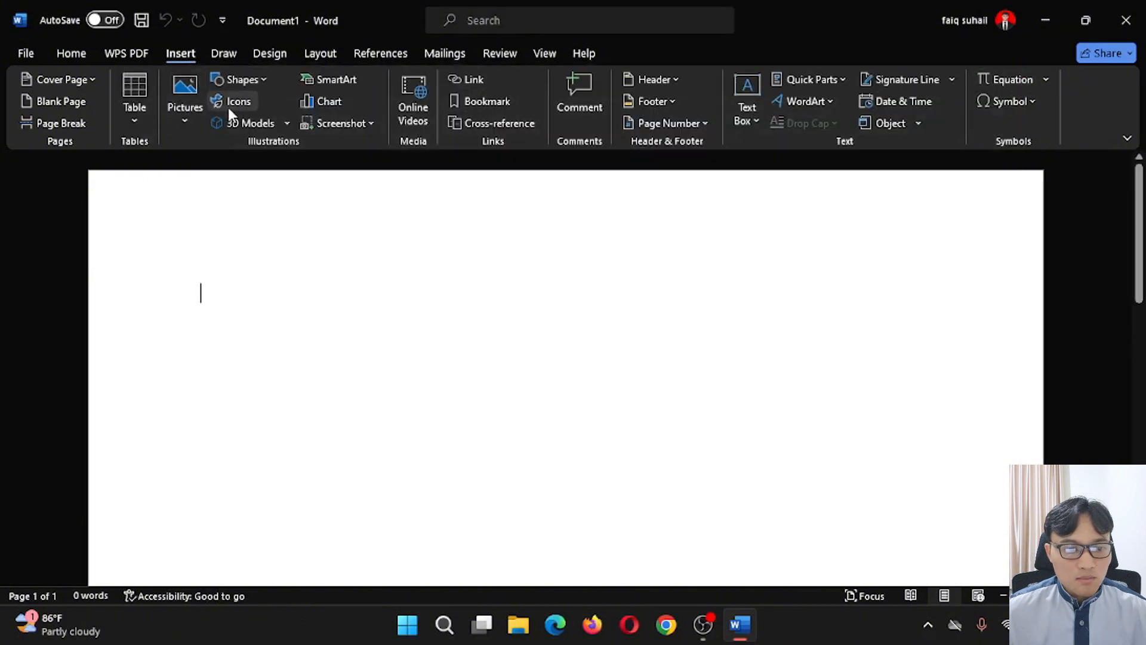
pyautogui.click(289, 128)
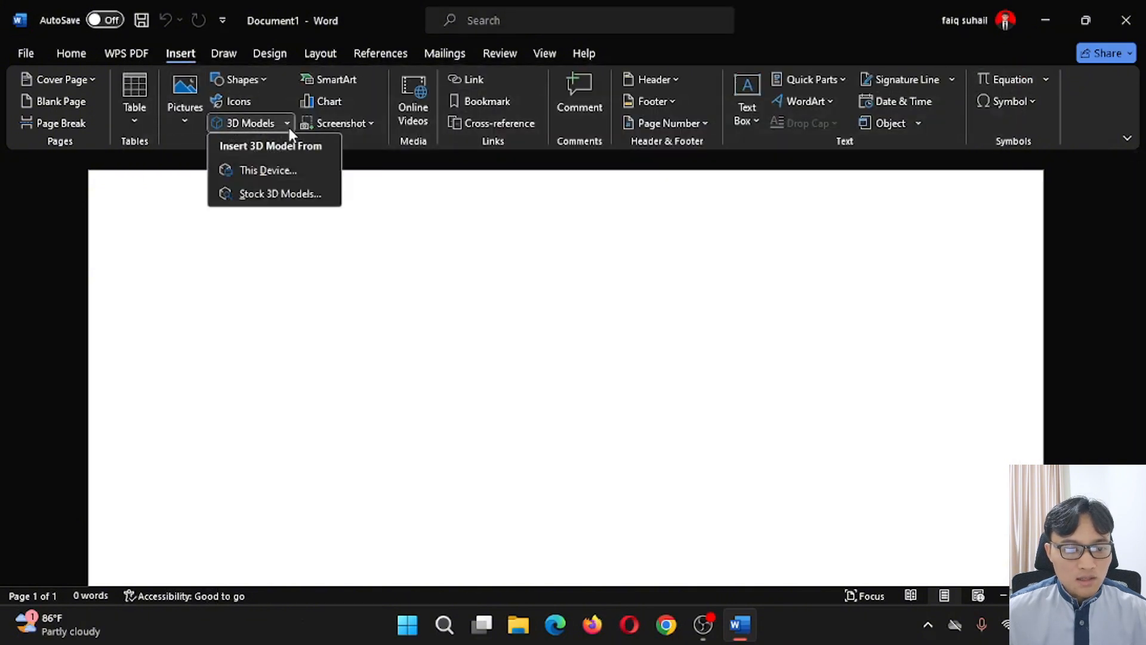
pyautogui.click(289, 127)
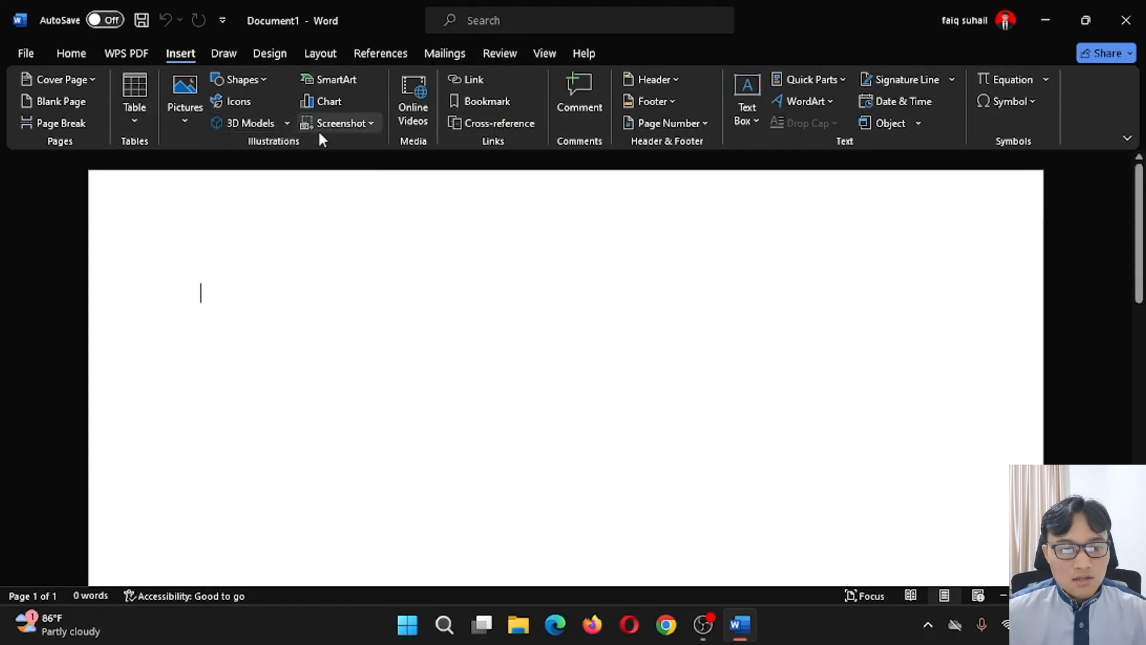
pyautogui.click(334, 103)
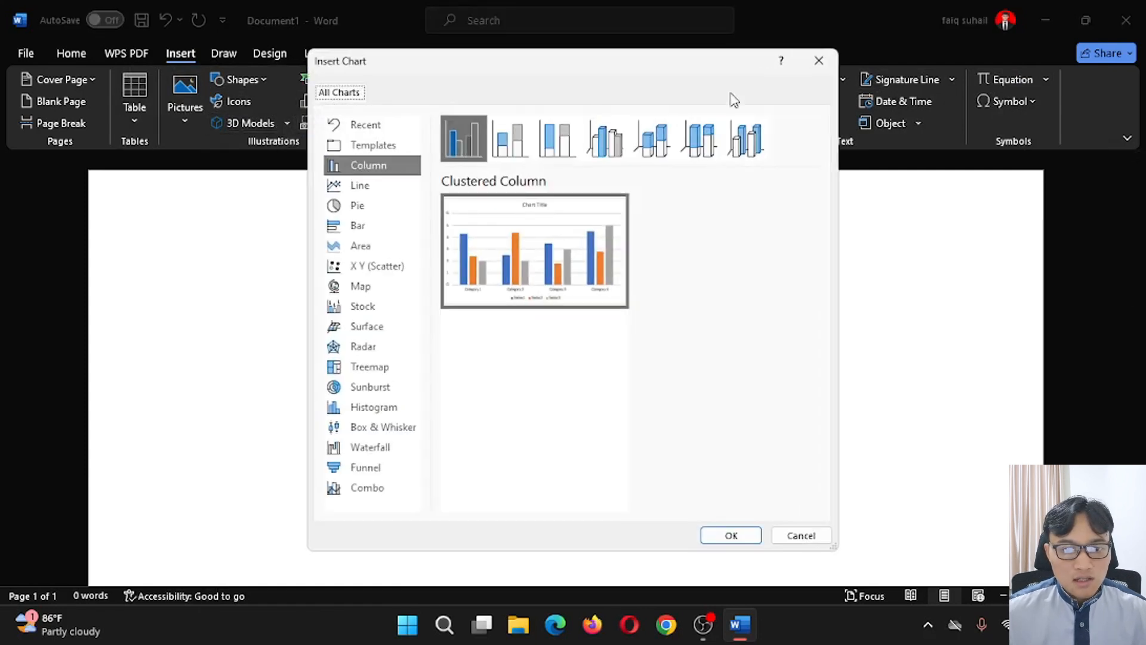
pyautogui.click(818, 60)
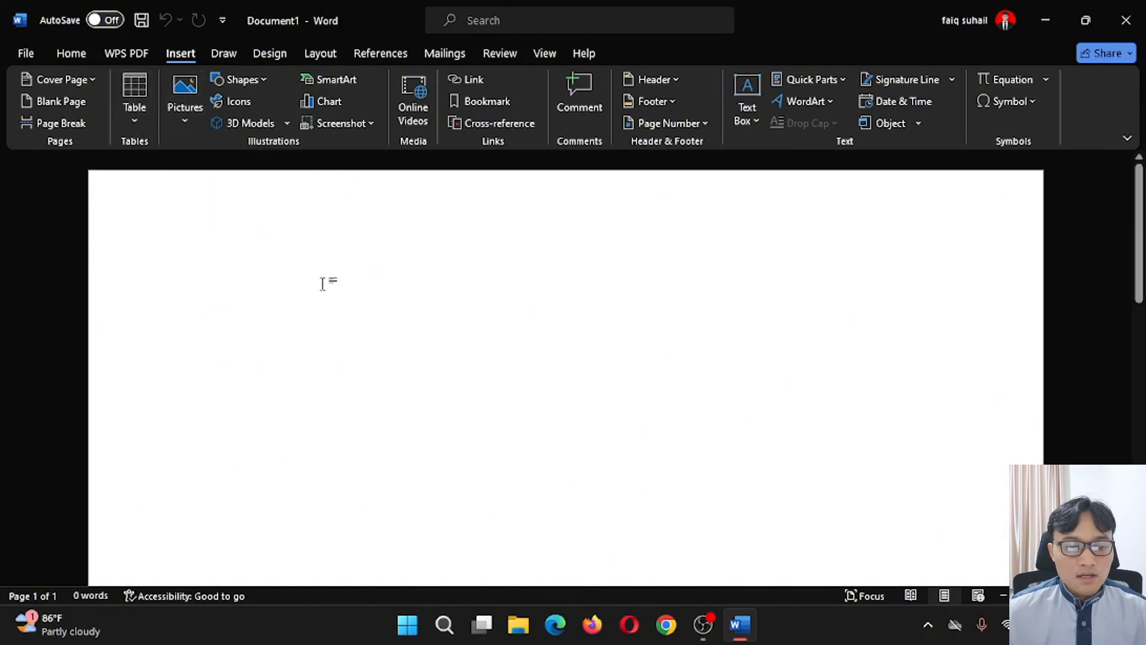
# Insert a table with three columns and two rows at the start of the document
pyautogui.click(134, 120)
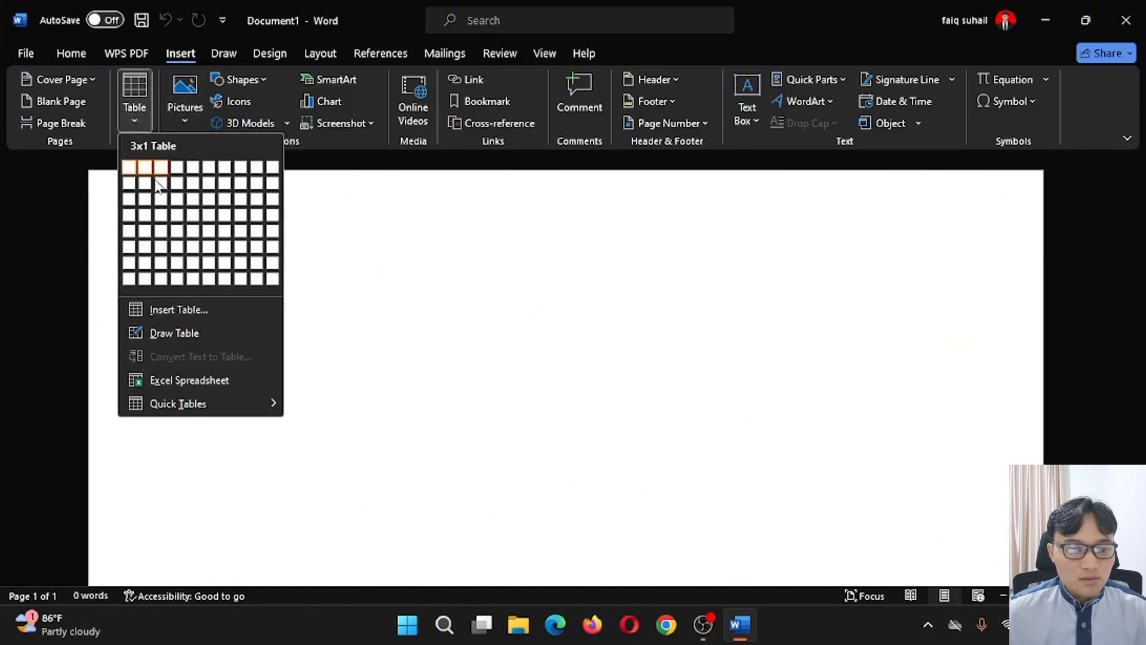
pyautogui.click(160, 185)
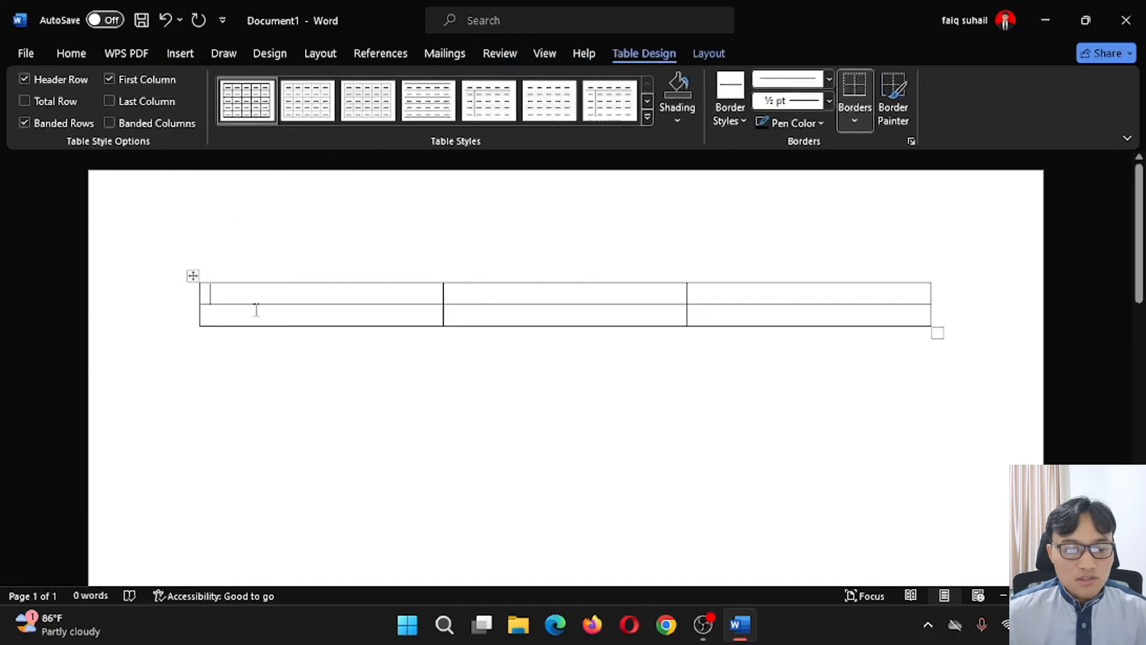
pyautogui.moveTo(166, 294); pyautogui.dragTo(825, 354)
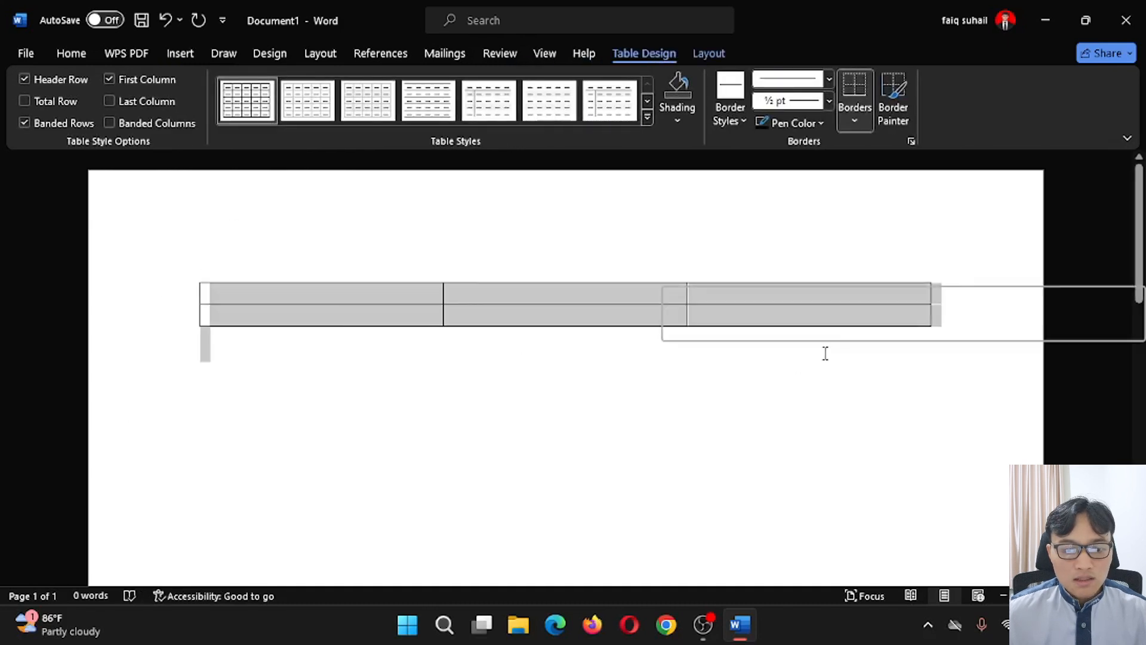
pyautogui.click(235, 315)
pyautogui.moveTo(179, 294); pyautogui.dragTo(817, 345)
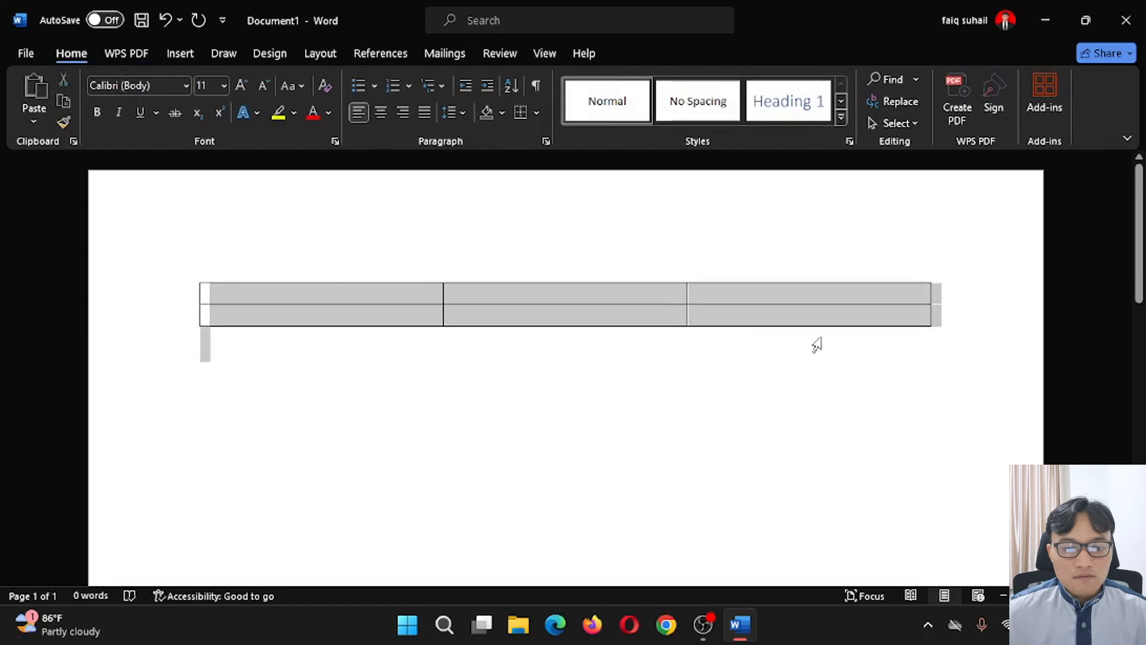
pyautogui.click(495, 350)
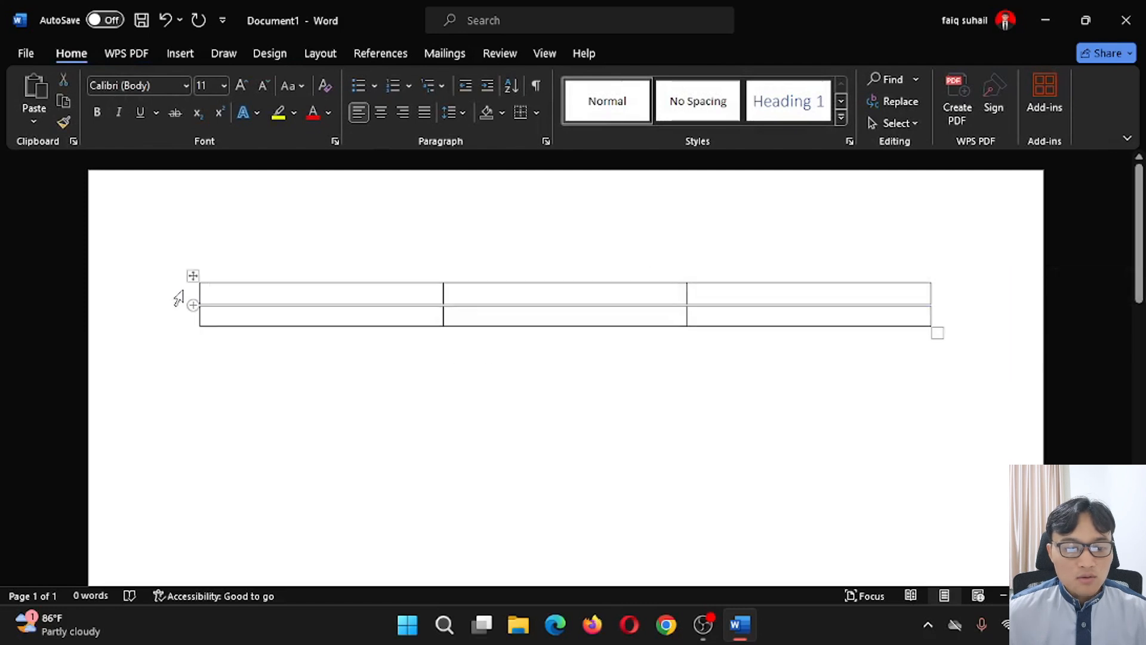
pyautogui.moveTo(178, 297); pyautogui.dragTo(798, 358)
# Write the heading line "Data nama siswa :" below the table
pyautogui.click(543, 359)
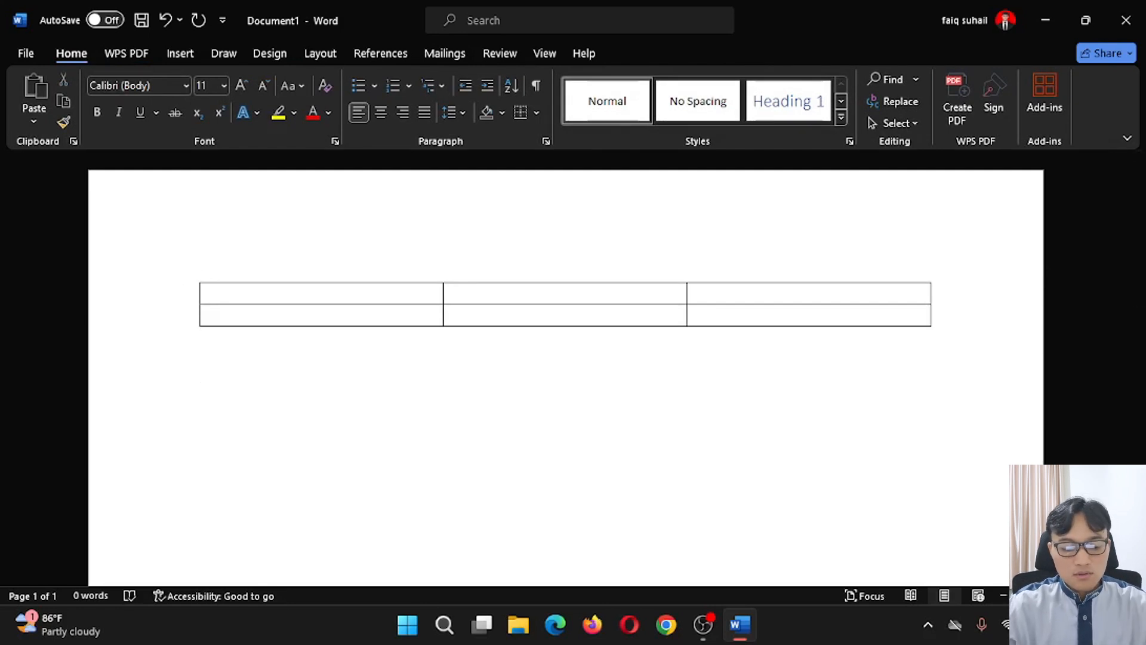
pyautogui.write('Data na a')
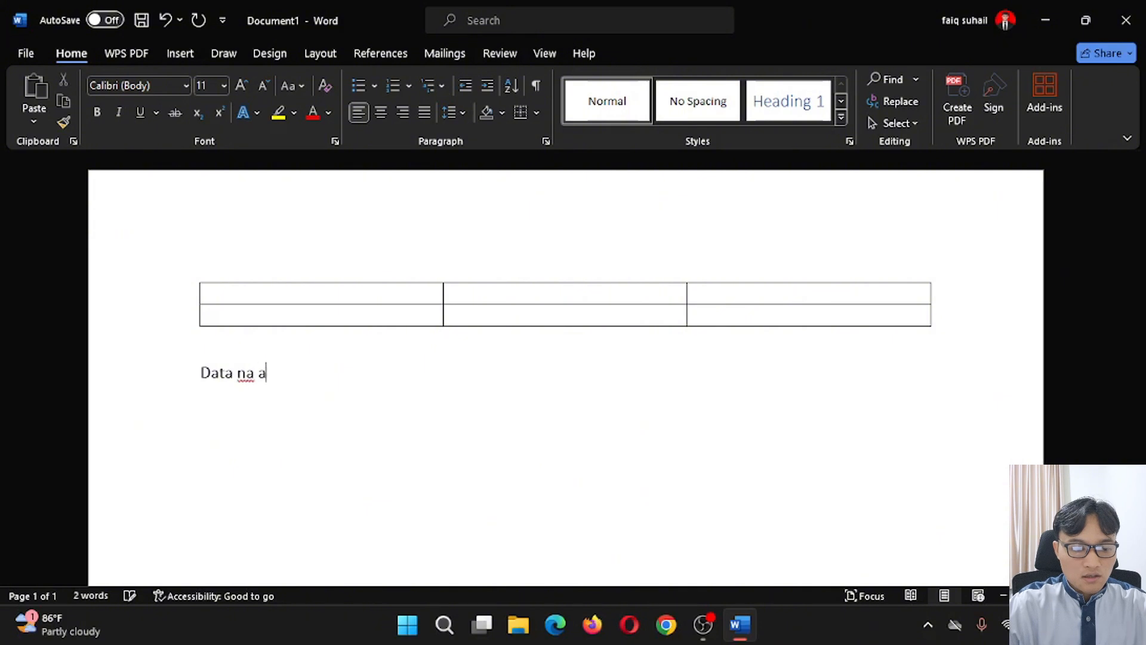
pyautogui.press('BackSpace')
pyautogui.press('BackSpace')
pyautogui.write('ma siswa : ')
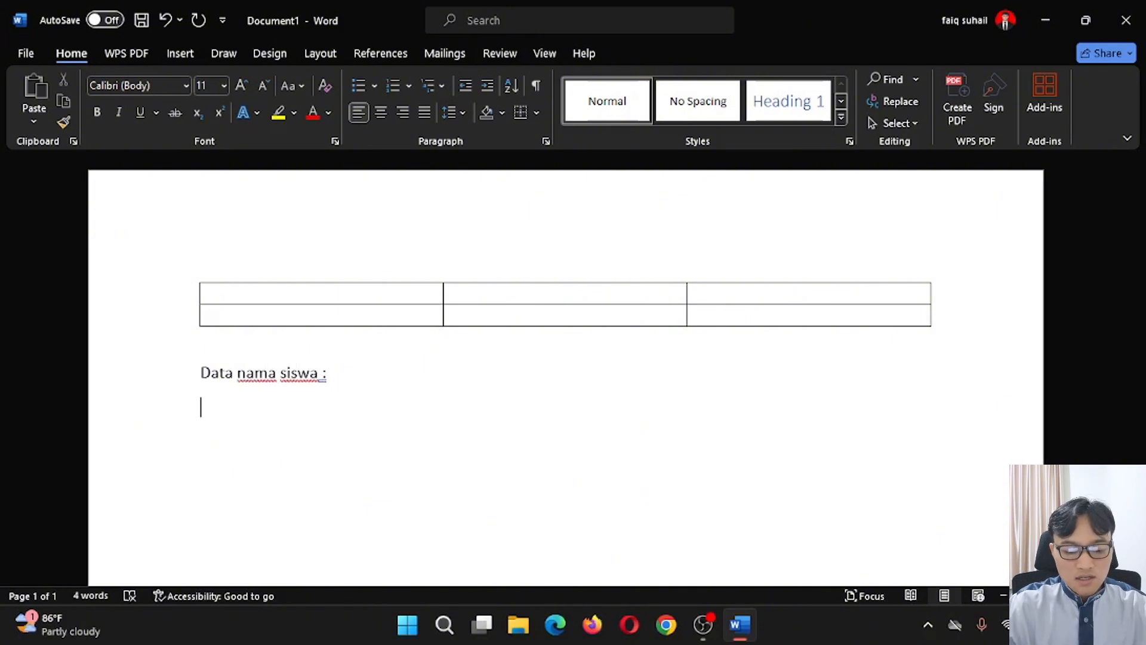
# Start a numbered list under the heading with "Nama :" and the student's name, plus an unnumbered "TTL :" line with the birth date
pyautogui.write('1. Nama')
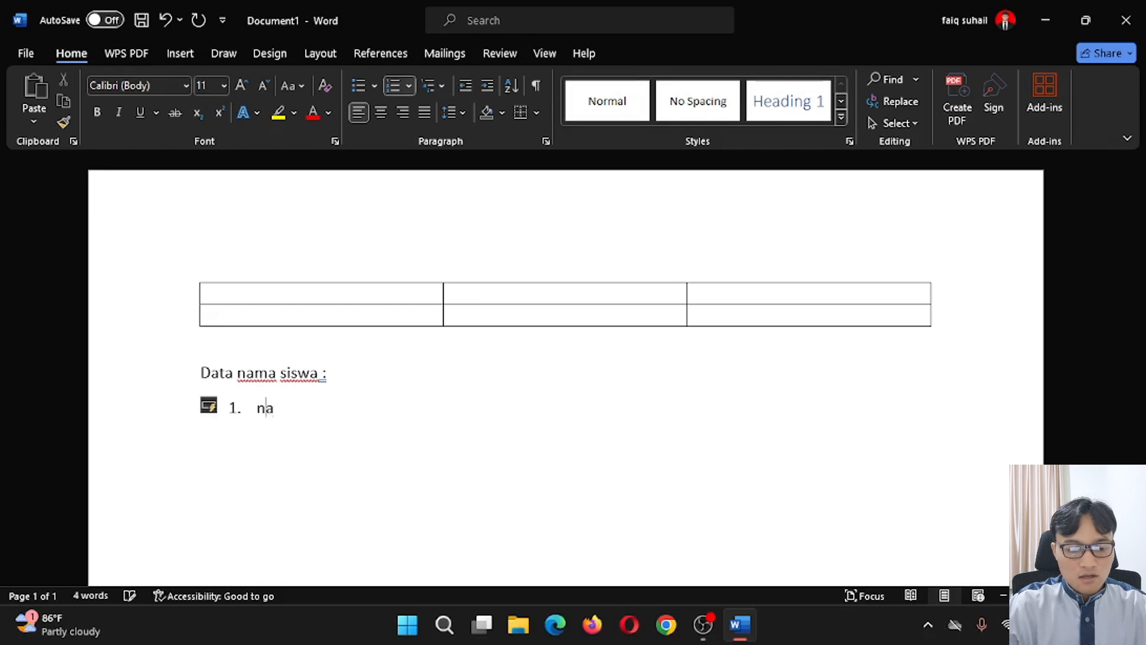
pyautogui.write(' : Ahmad')
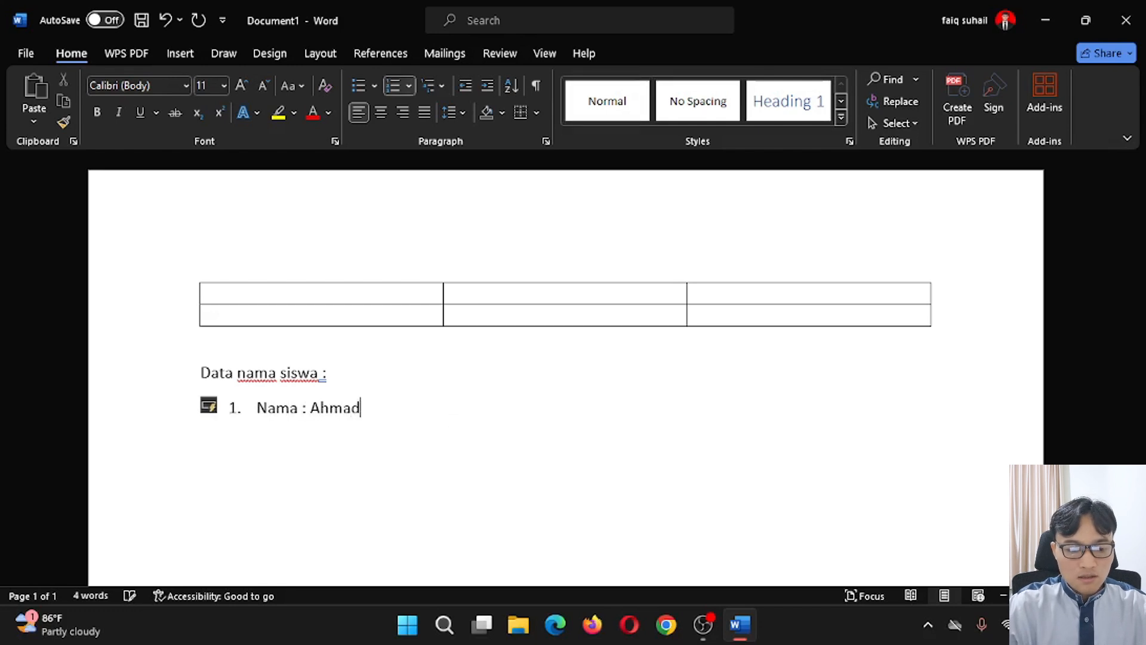
pyautogui.press('Return')
pyautogui.press('BackSpace')
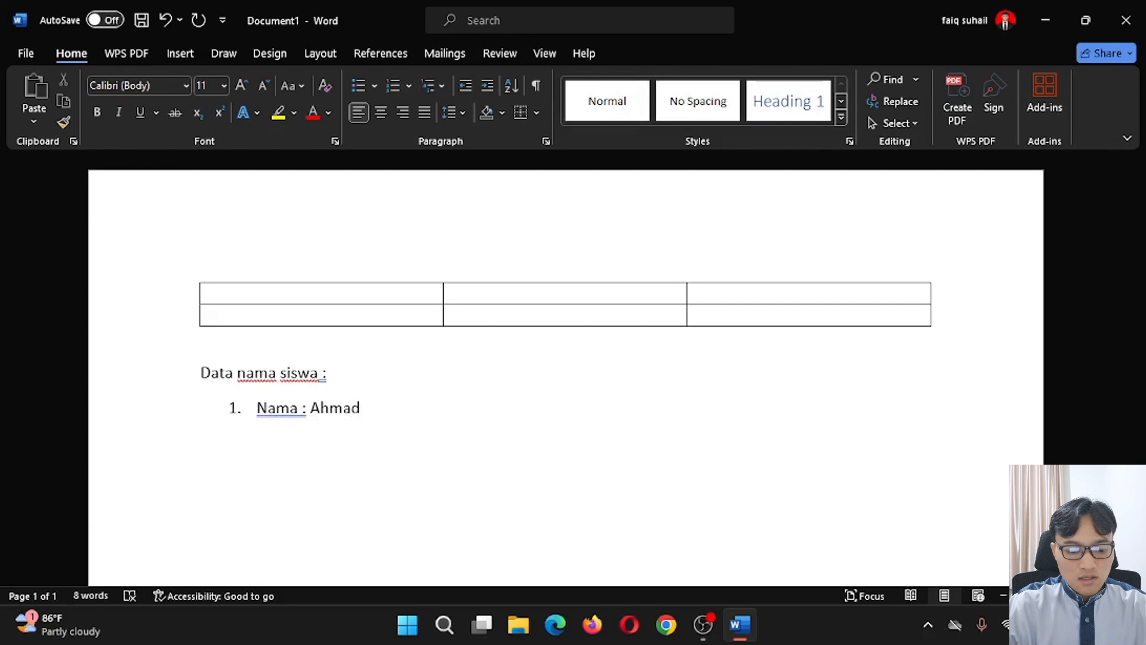
pyautogui.write('TTL')
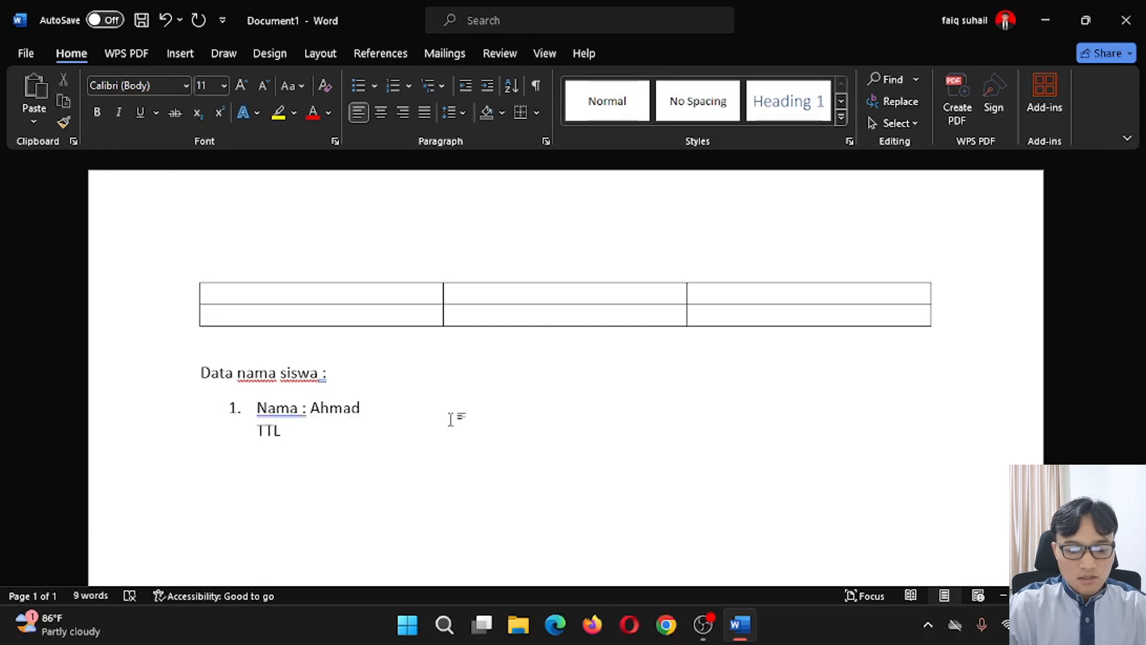
pyautogui.write(' : ')
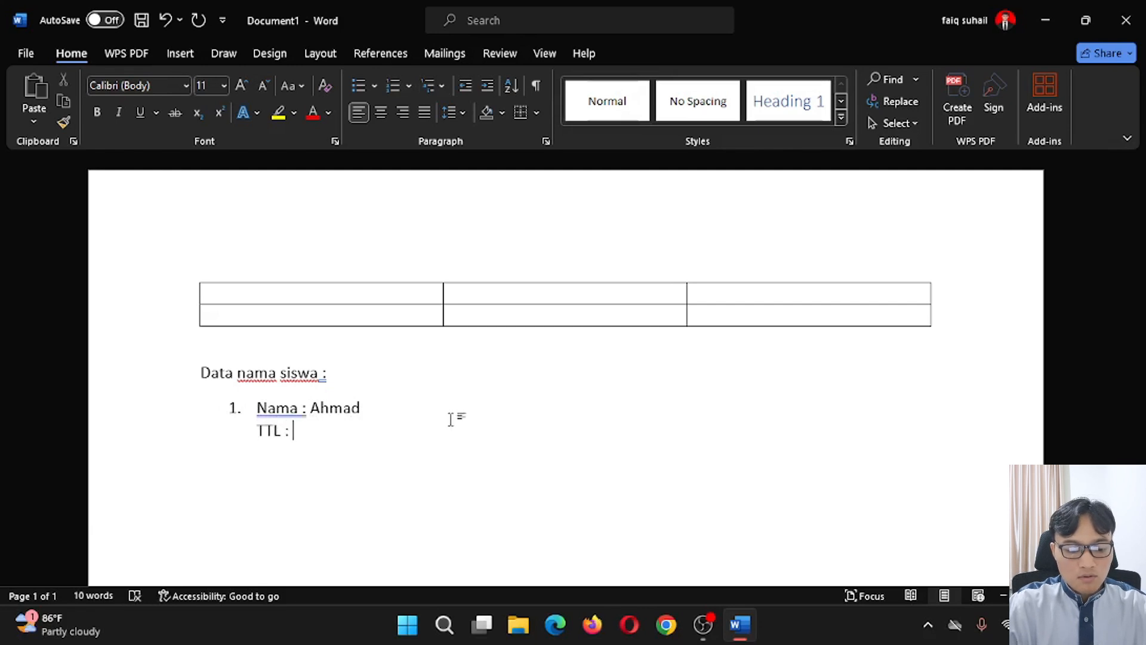
pyautogui.write('12 july')
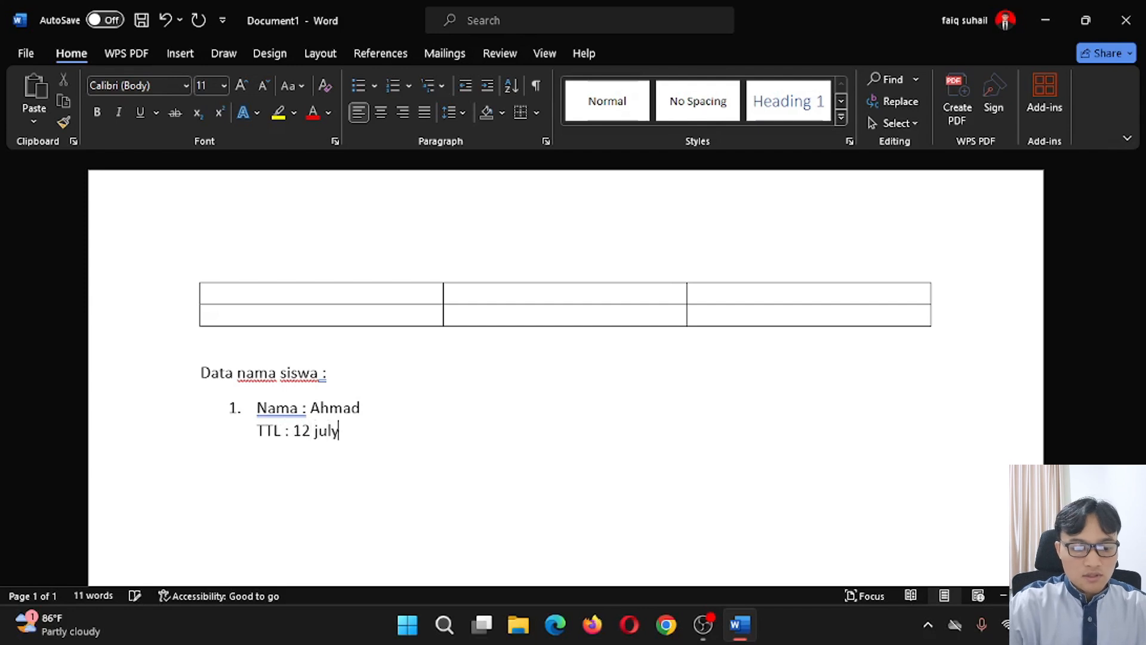
# Add an "Alamat :" line with the student's street address within the same list item
pyautogui.hotkey('shift', 'Return')
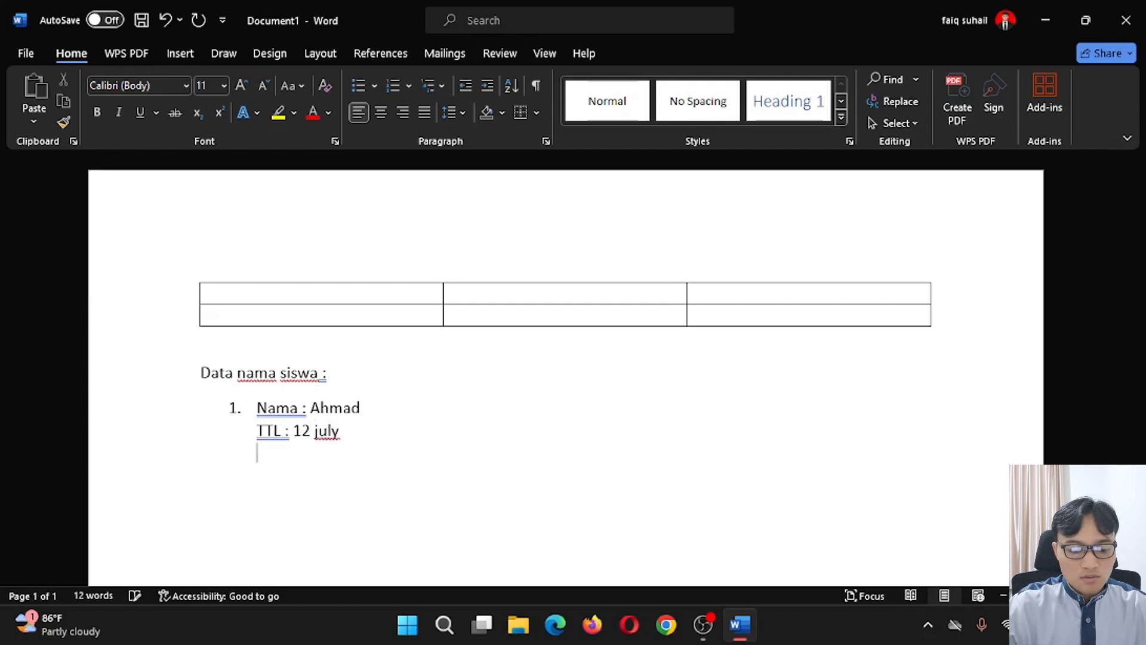
pyautogui.write('Alamat')
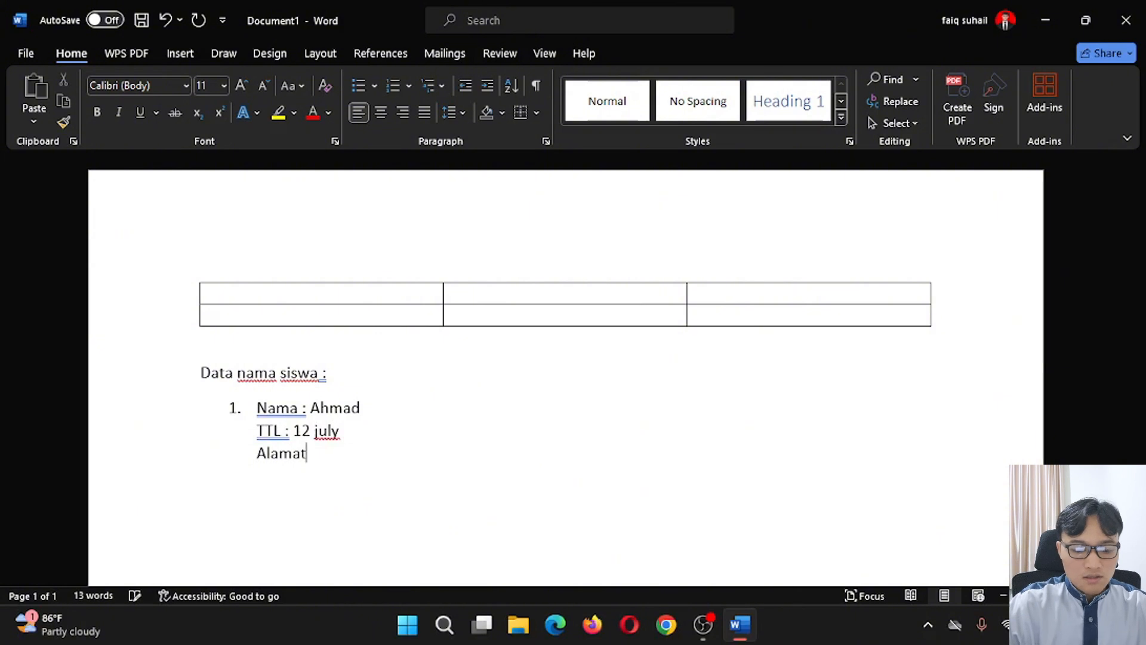
pyautogui.write(' : ')
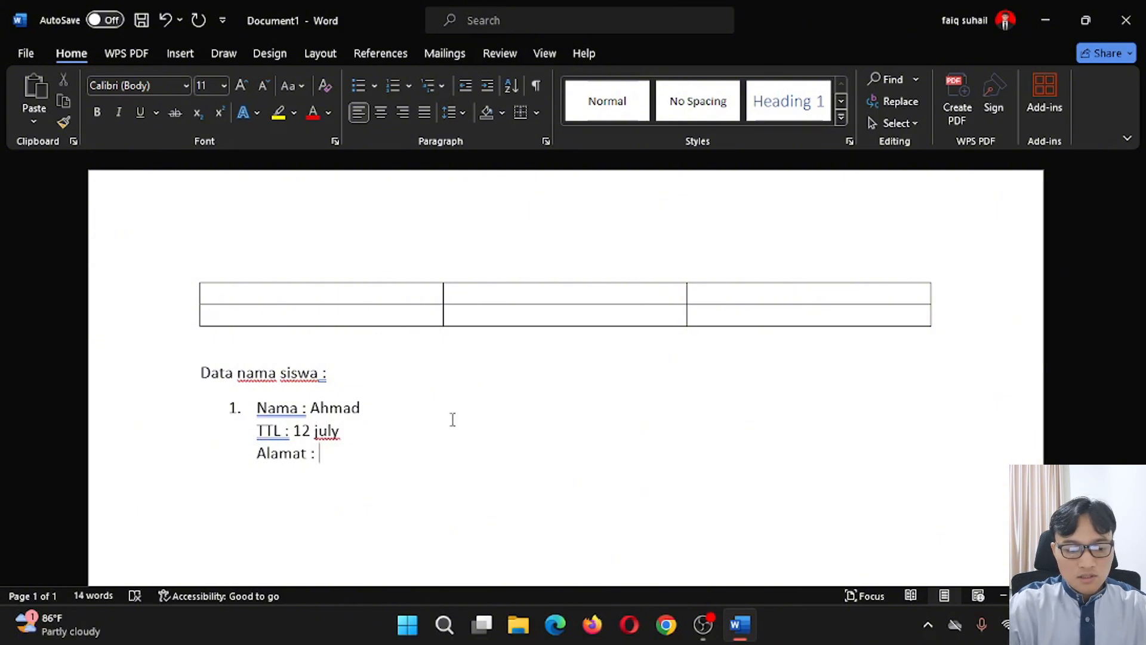
pyautogui.write('Jl Seminai')
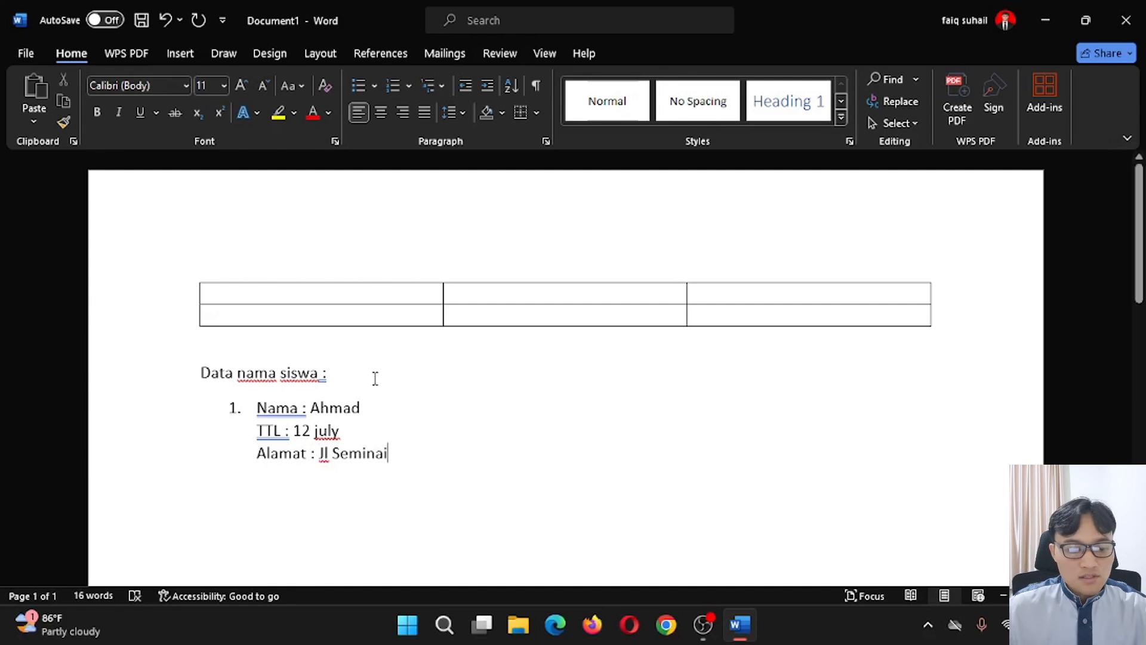
pyautogui.scroll(-1, 367, 379)
pyautogui.moveTo(258, 352); pyautogui.dragTo(410, 397)
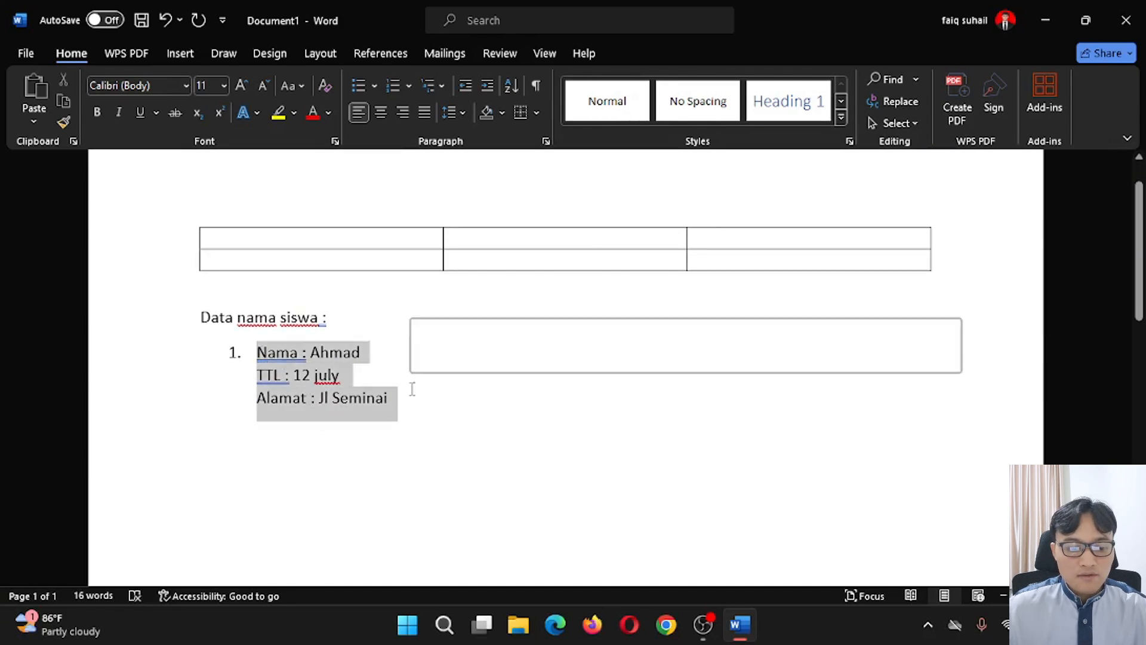
pyautogui.click(408, 421)
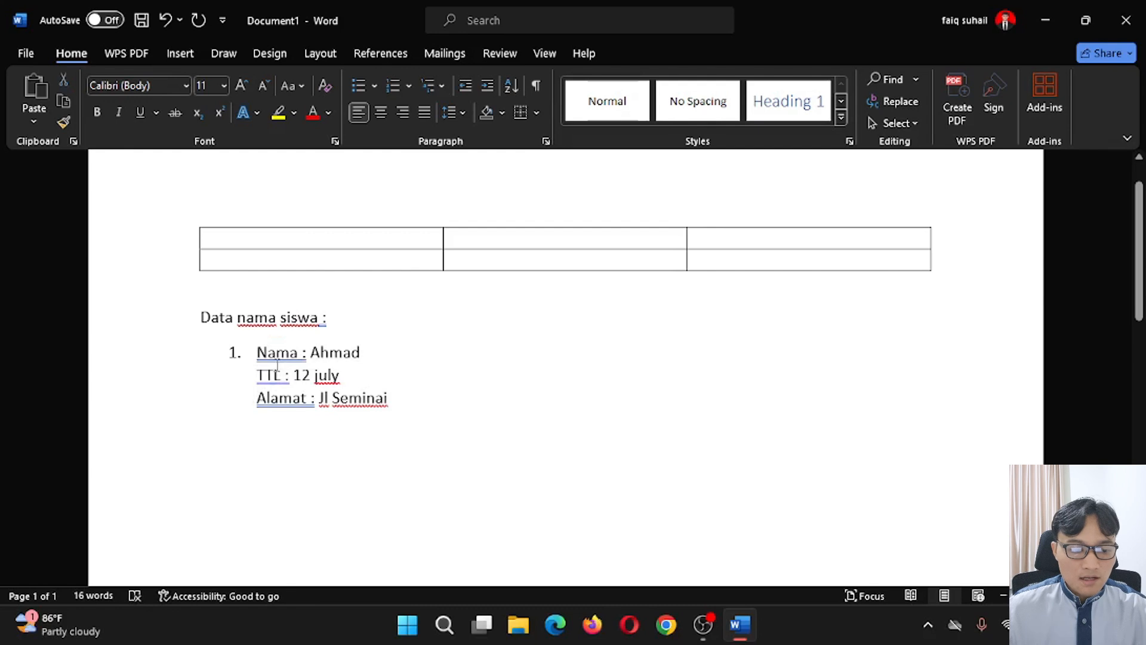
# Duplicate the first student entry with its name, TTL and Alamat lines twice to add numbered items 2 and 3
pyautogui.moveTo(260, 352); pyautogui.dragTo(425, 401)
pyautogui.hotkey('ctrl', 'c')
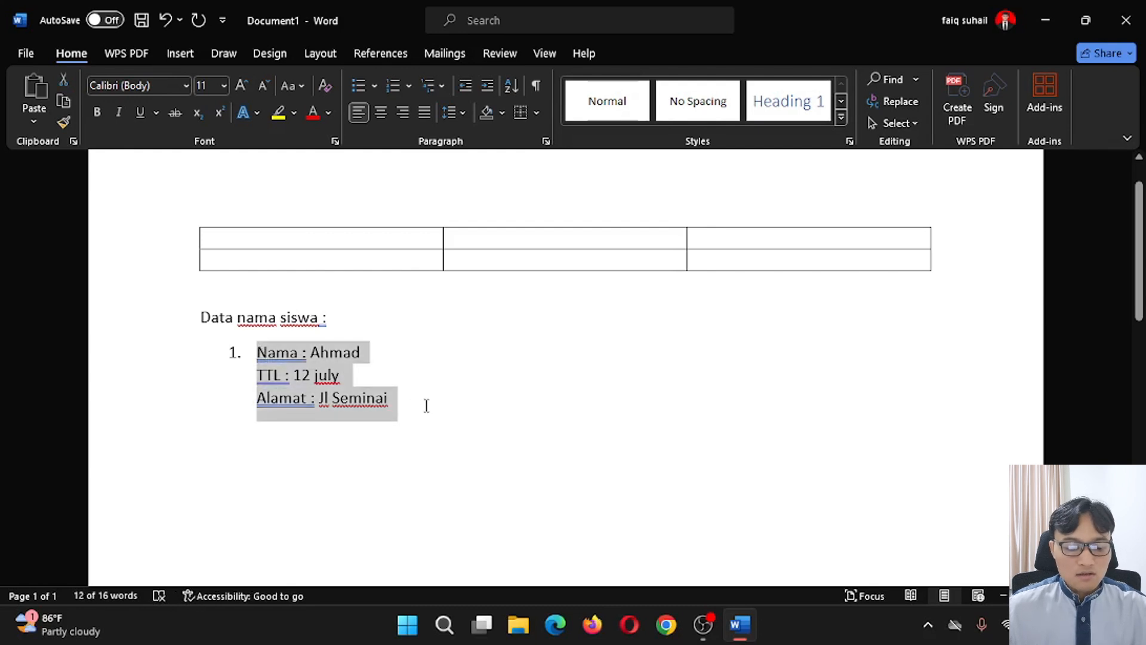
pyautogui.click(426, 405)
pyautogui.hotkey('shift', 'Return')
pyautogui.hotkey('shift', 'Return')
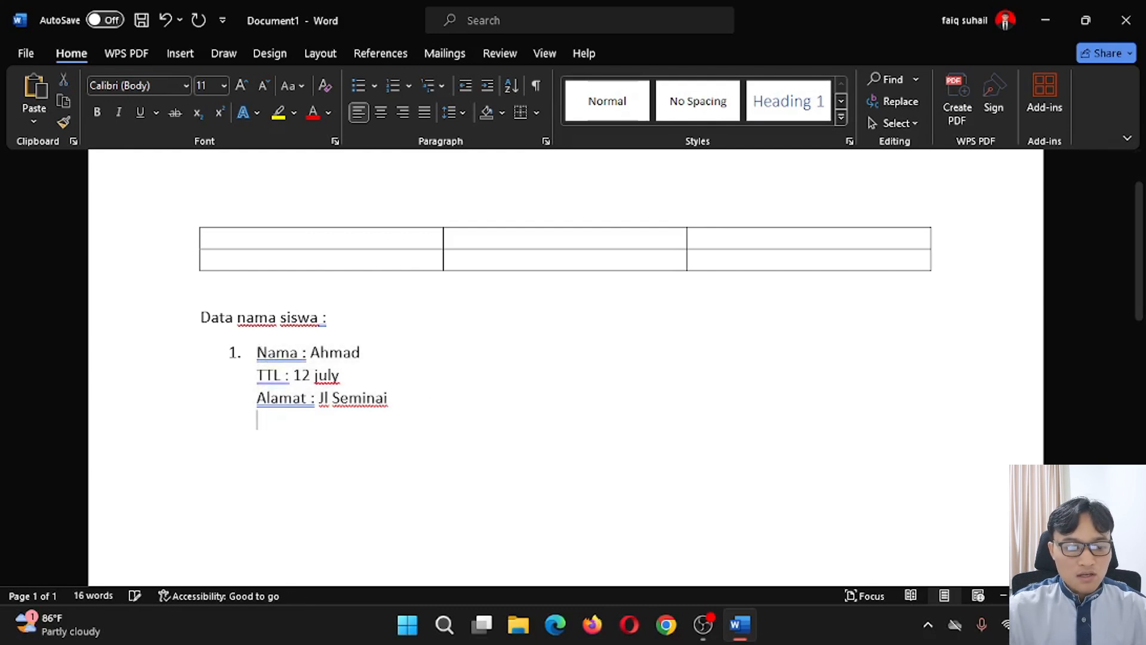
pyautogui.hotkey('ctrl', 'v')
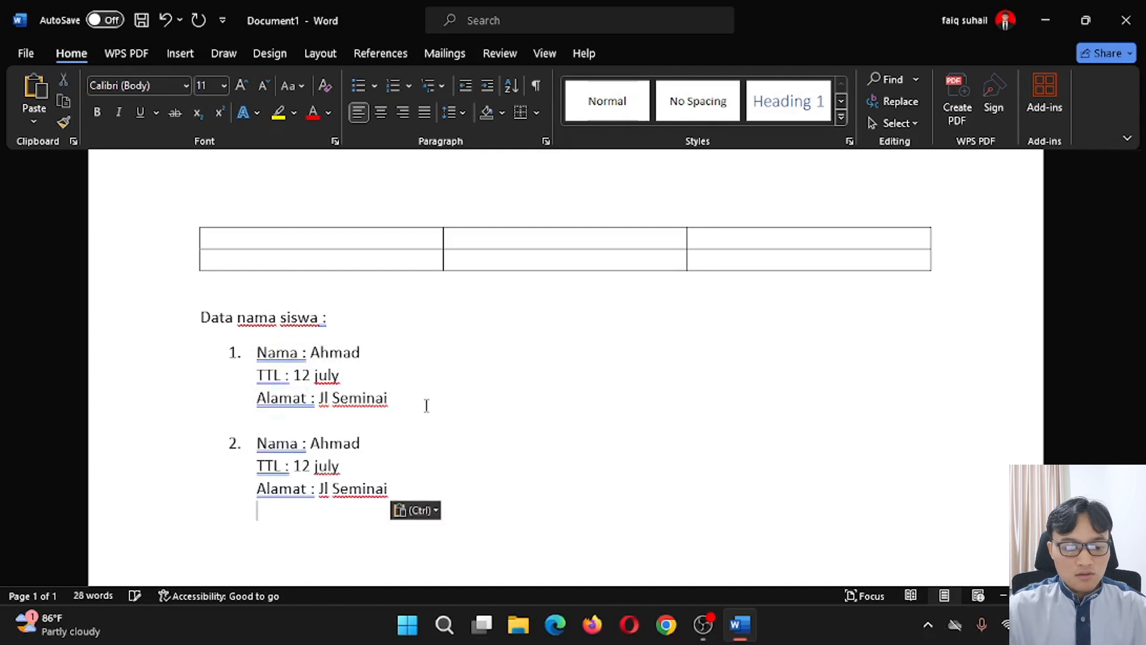
pyautogui.hotkey('ctrl', 'v')
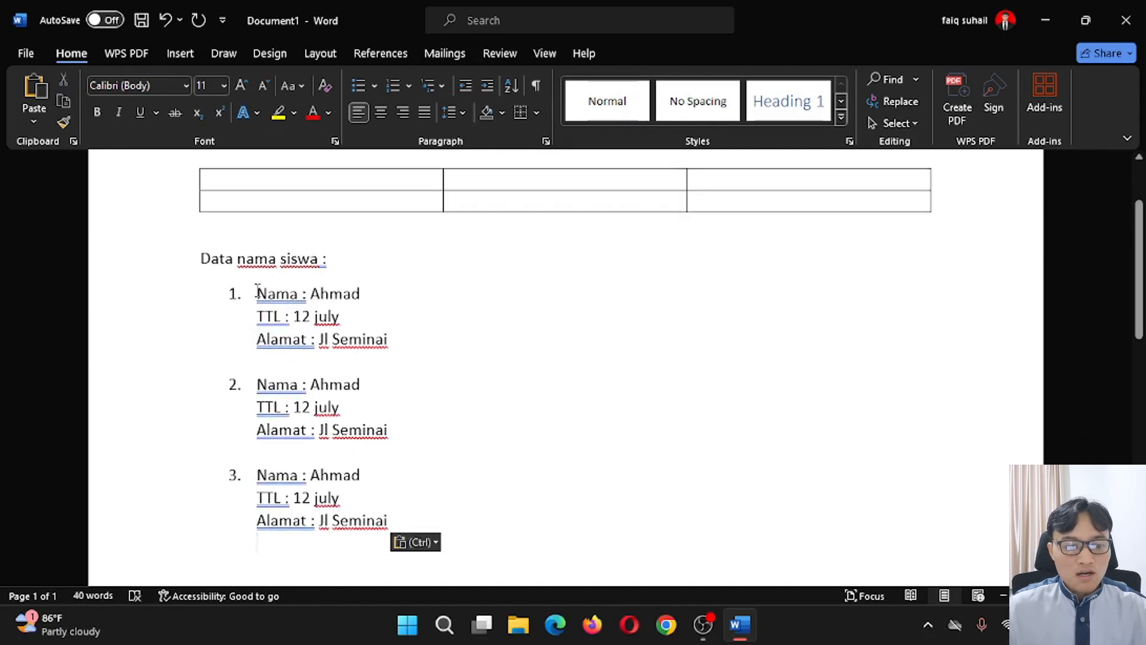
pyautogui.moveTo(199, 254); pyautogui.dragTo(508, 522)
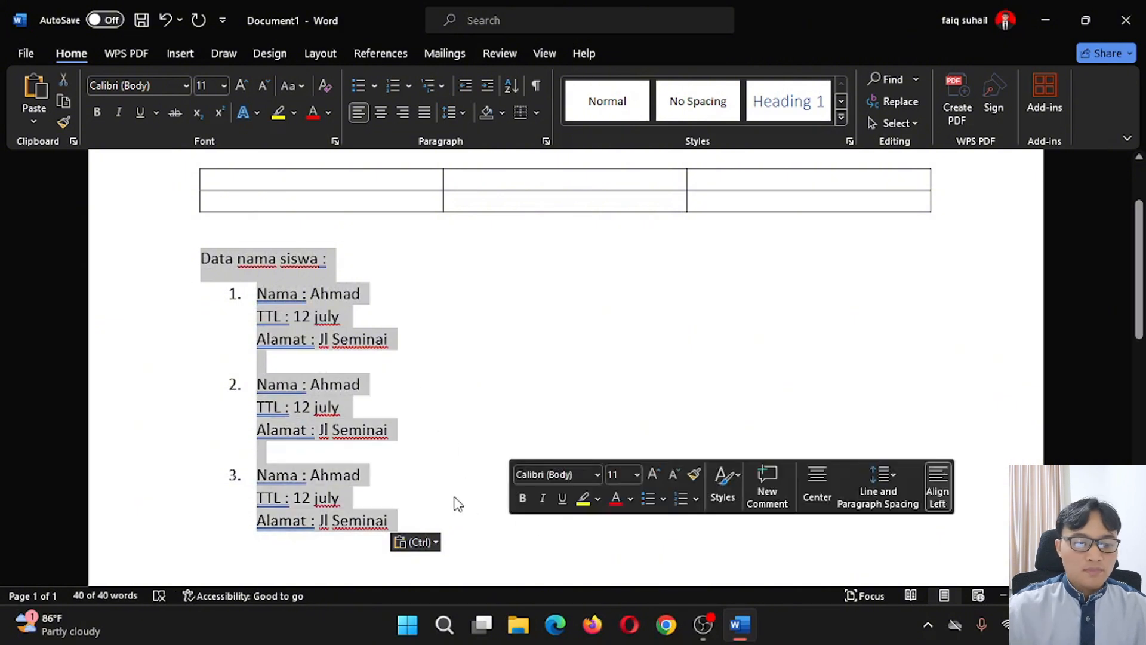
pyautogui.scroll(3, 439, 472)
pyautogui.click(312, 338)
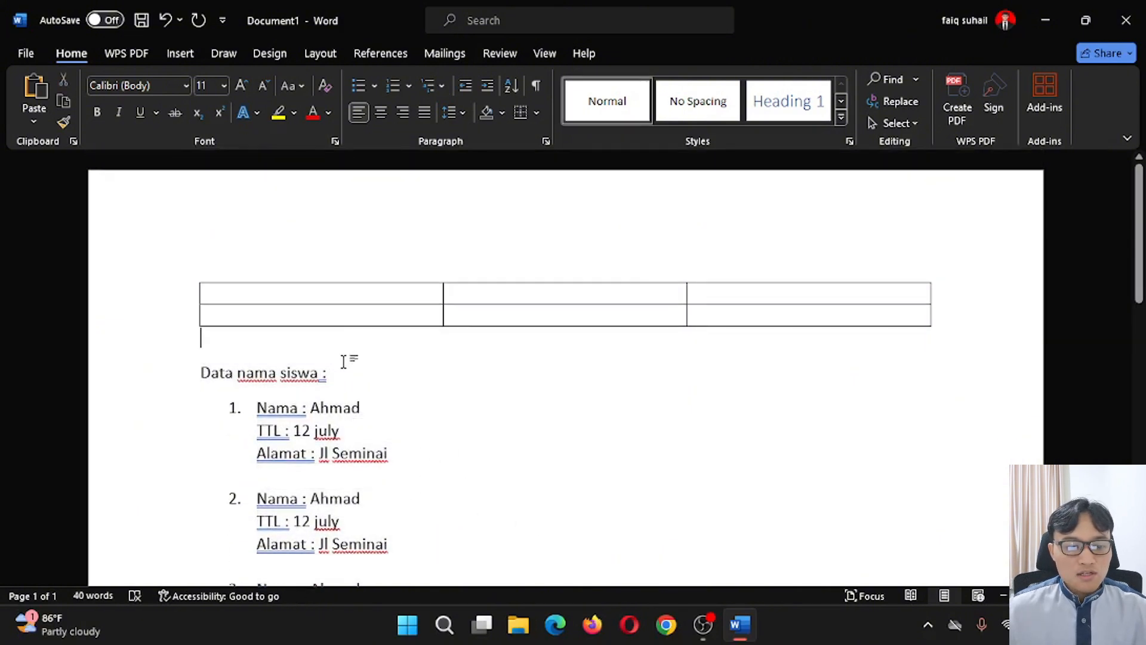
# Fill the table's first row with the column headings "Nama", "TTL" and "Alamat"
pyautogui.click(358, 294)
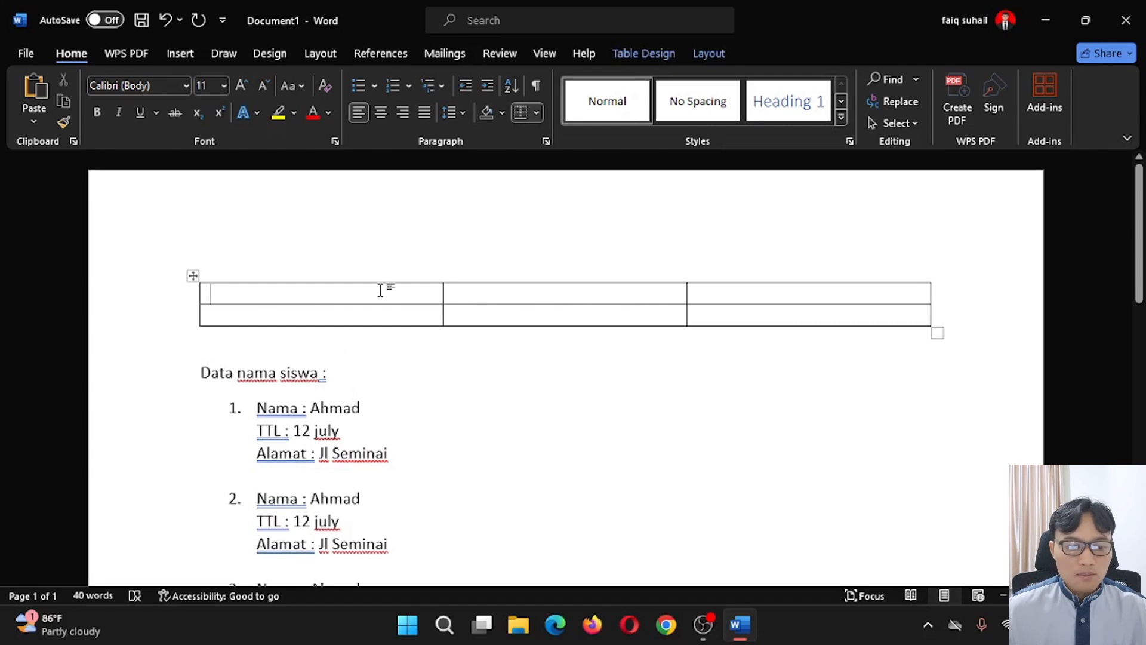
pyautogui.write('Nama ')
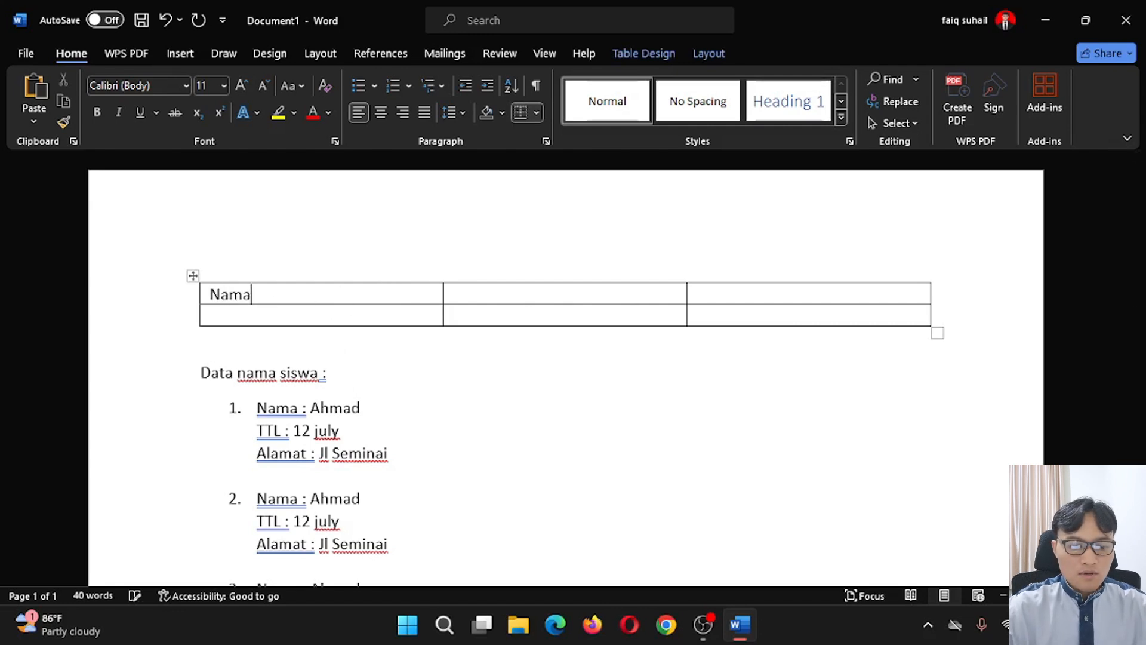
pyautogui.write('T')
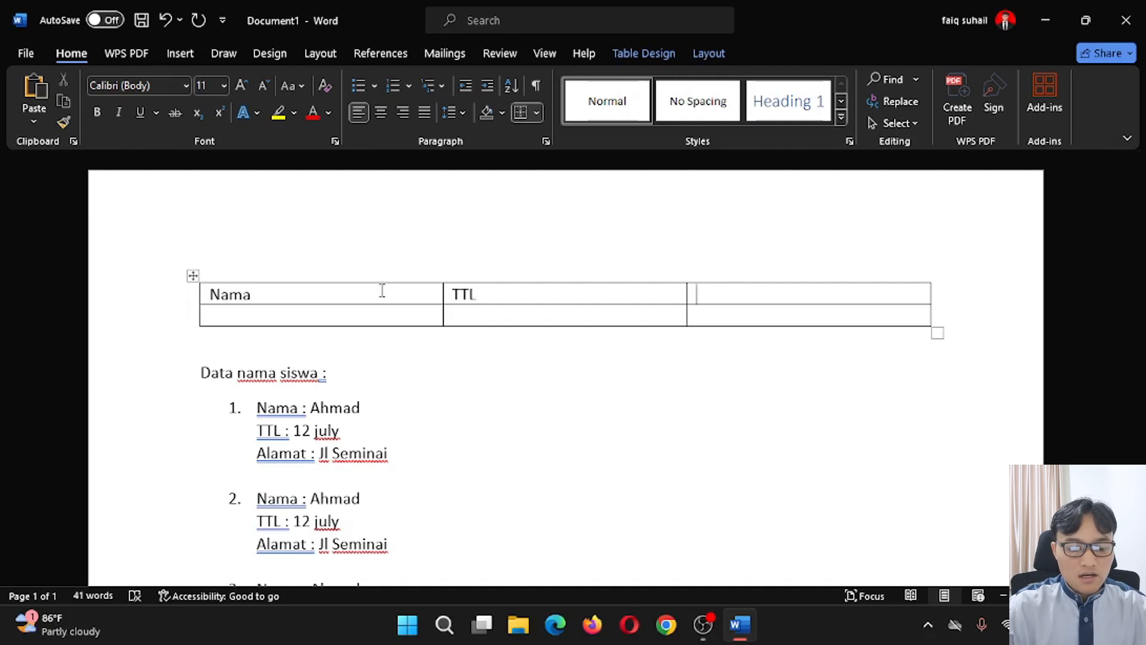
pyautogui.write('TL')
pyautogui.press('Tab')
pyautogui.write('Alamat')
# Fill the table's second row with the first student's name, birth date and street address under the matching headings
pyautogui.press('Down')
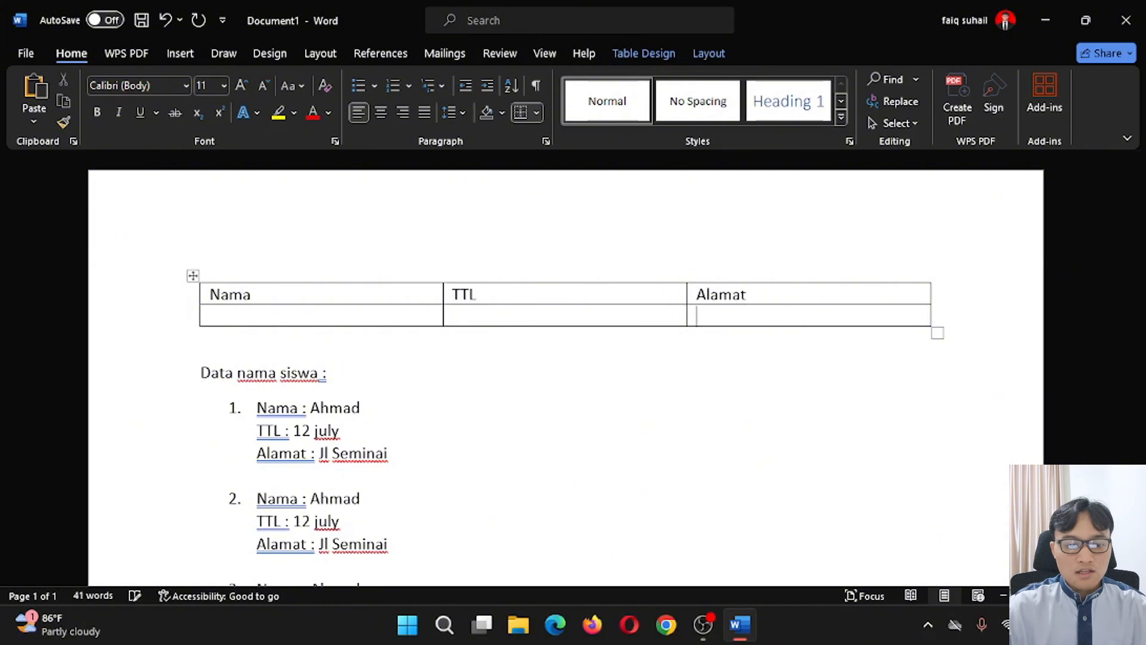
pyautogui.press('Left')
pyautogui.press('Left')
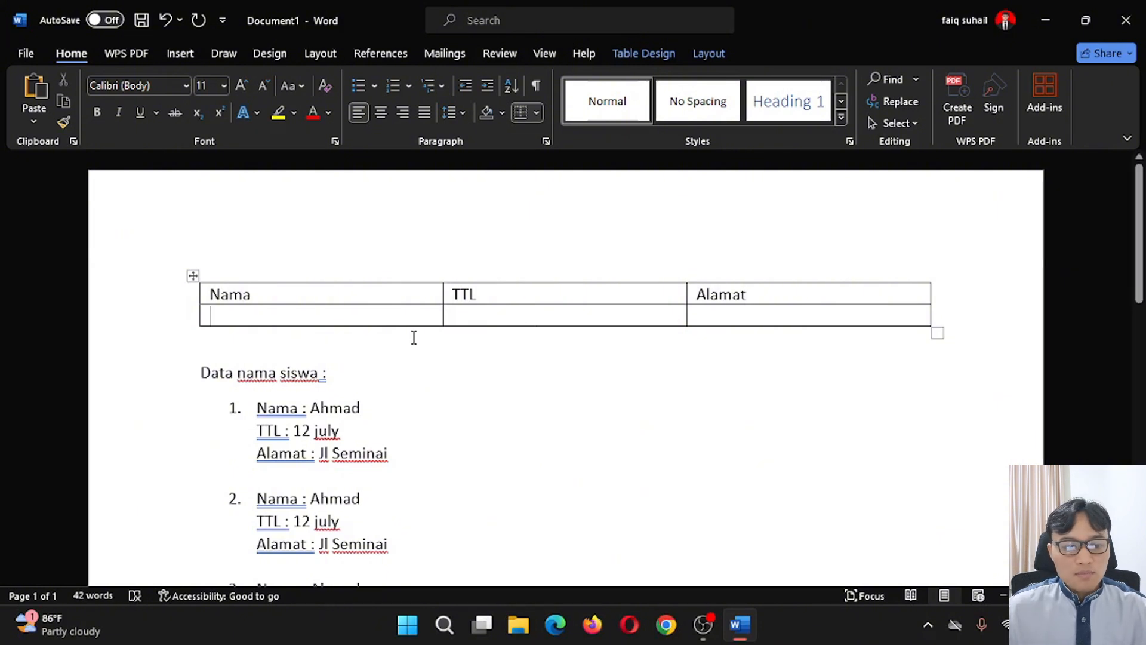
pyautogui.write('Ah')
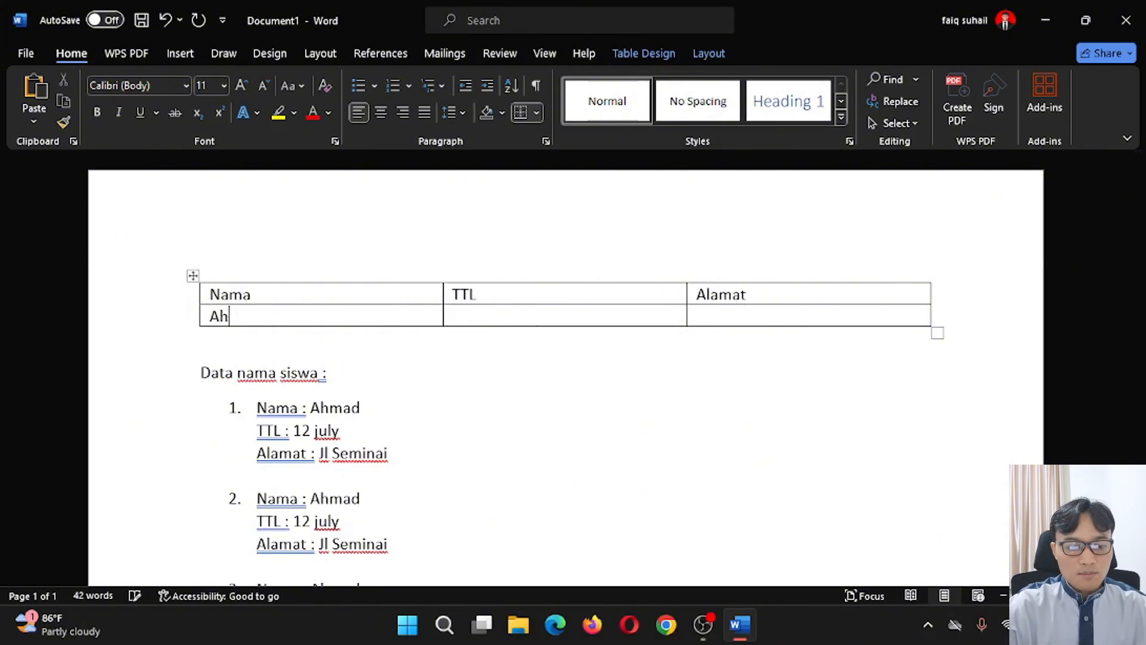
pyautogui.write('mad 12 ')
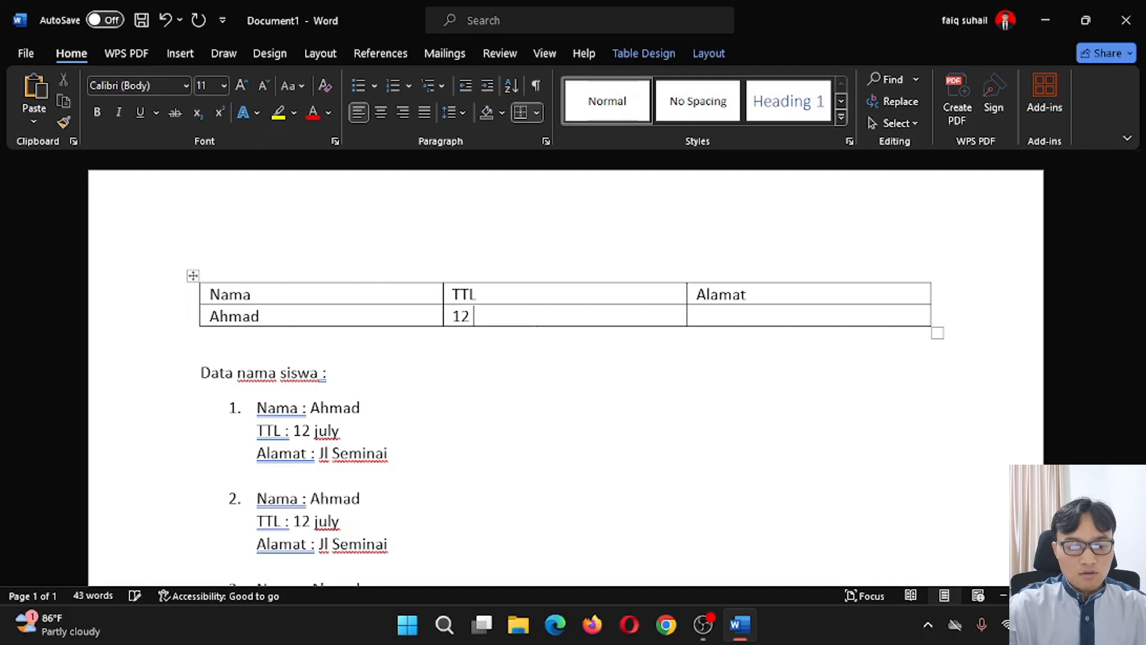
pyautogui.write('July ')
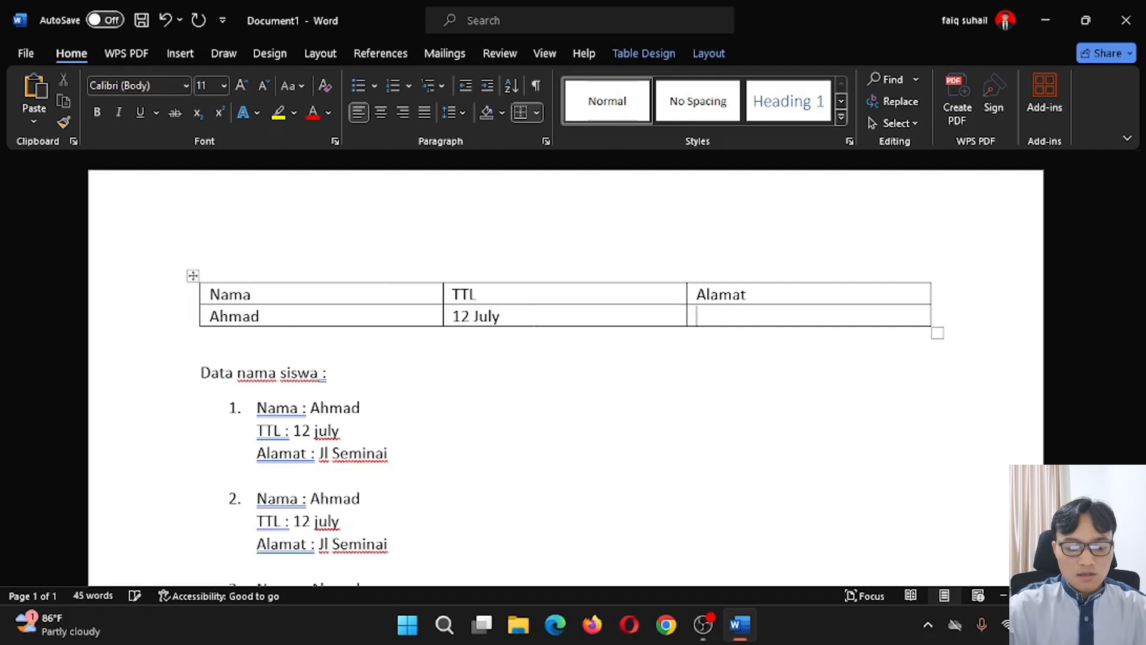
pyautogui.write('Jl Semi')
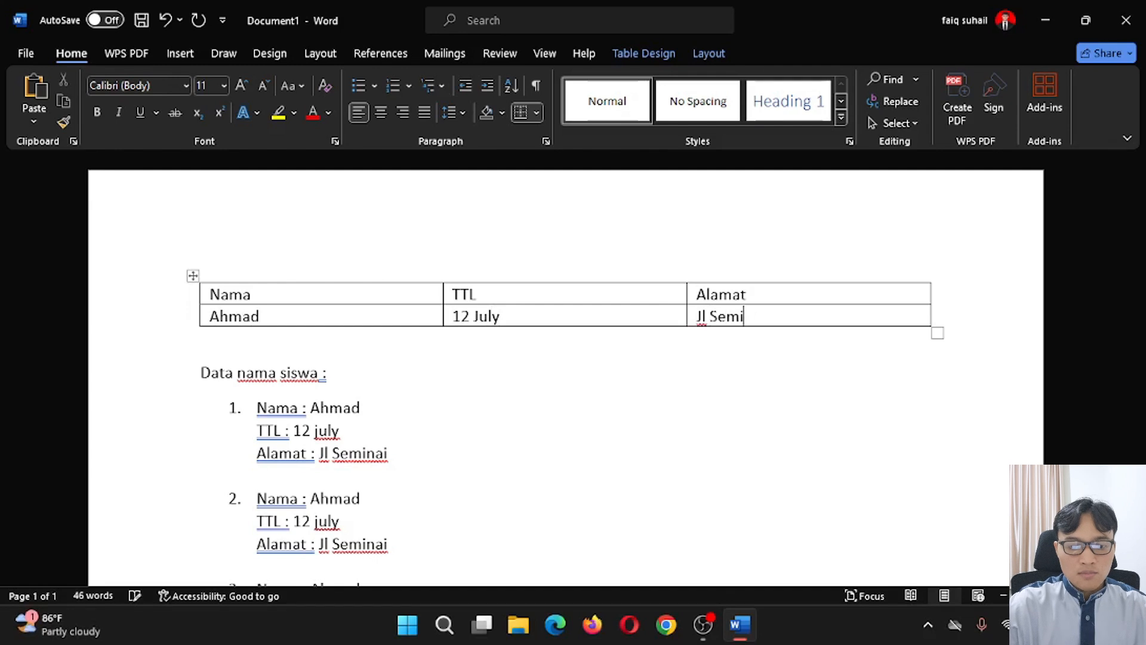
pyautogui.write('nai')
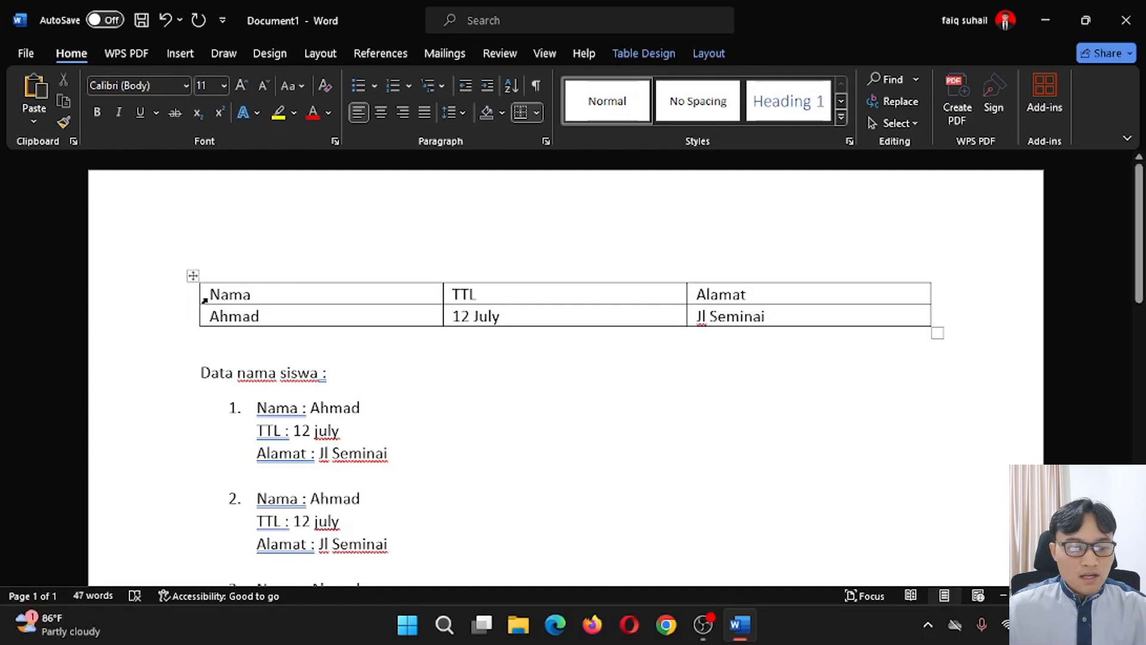
# Center the text of the Nama, TTL and Alamat headings in the table's first row
pyautogui.moveTo(202, 296); pyautogui.dragTo(716, 295)
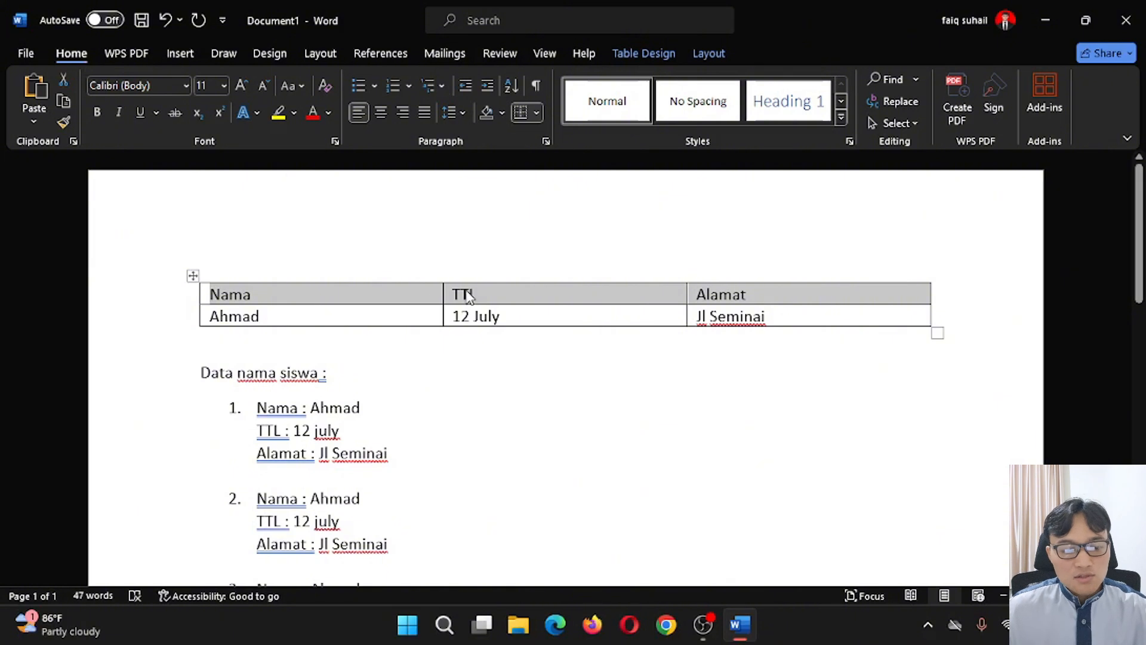
pyautogui.click(316, 293)
pyautogui.moveTo(204, 302); pyautogui.dragTo(783, 303)
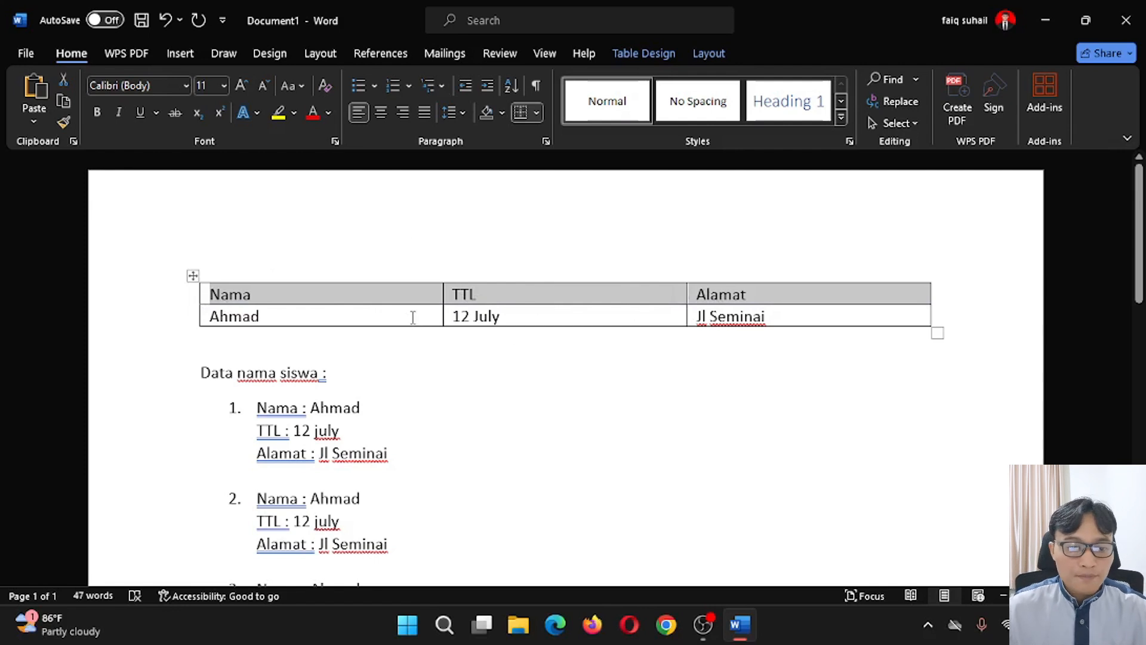
pyautogui.click(382, 115)
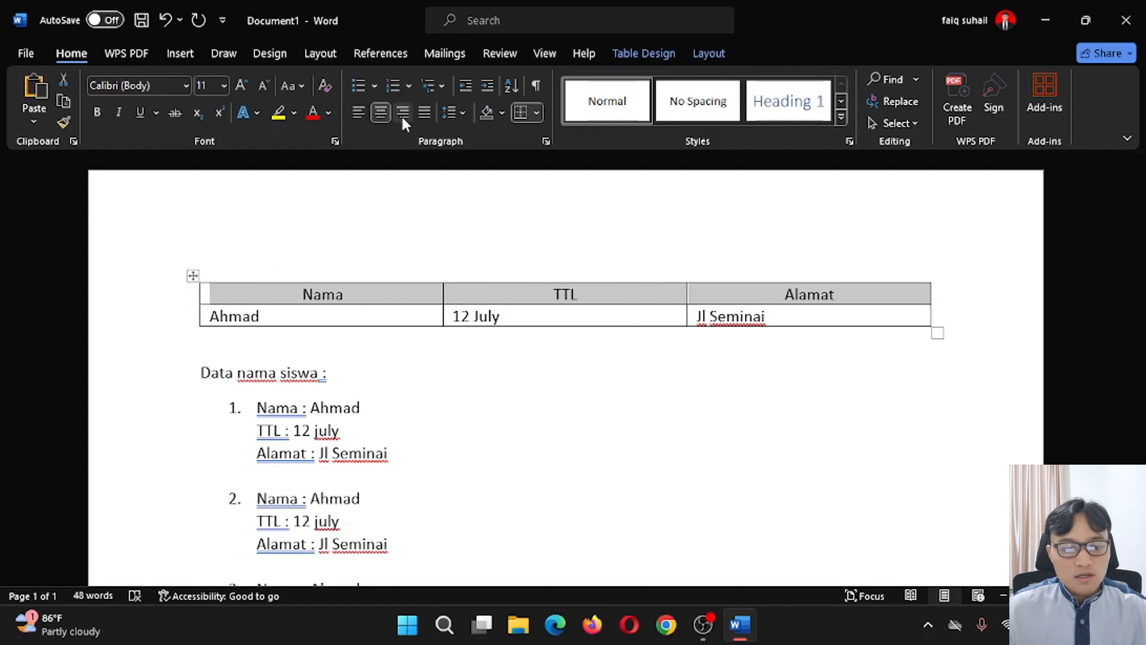
pyautogui.click(402, 116)
pyautogui.click(387, 114)
# Shade all three cells of the table's heading row with the standard yellow color
pyautogui.click(335, 276)
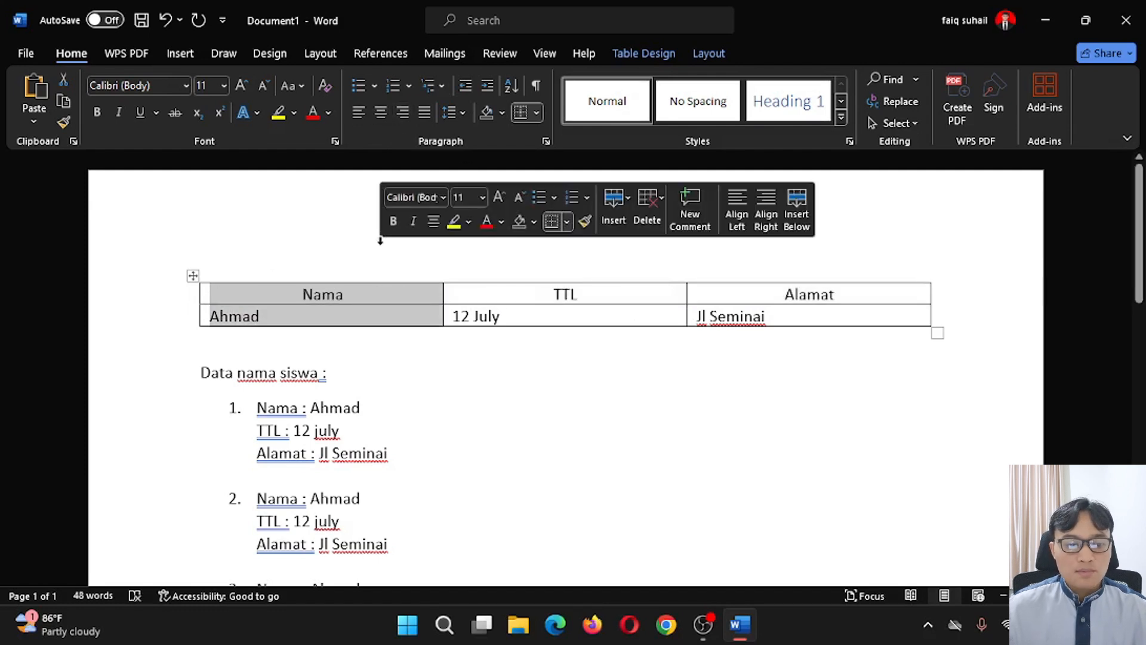
pyautogui.click(205, 296)
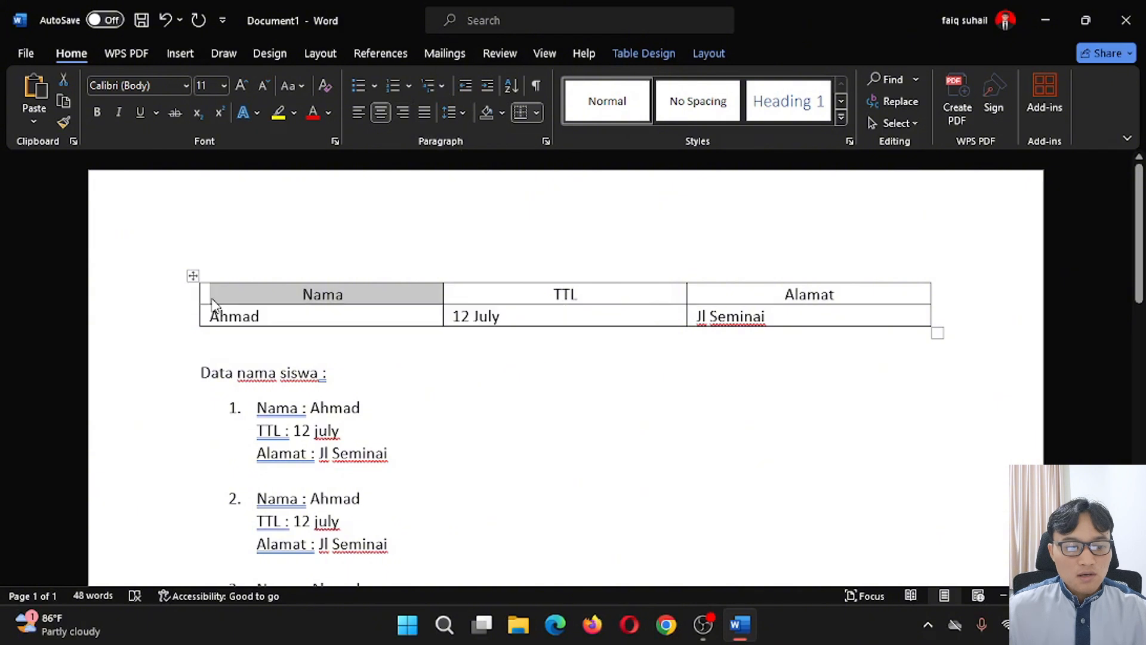
pyautogui.click(211, 299)
pyautogui.moveTo(203, 301); pyautogui.dragTo(778, 307)
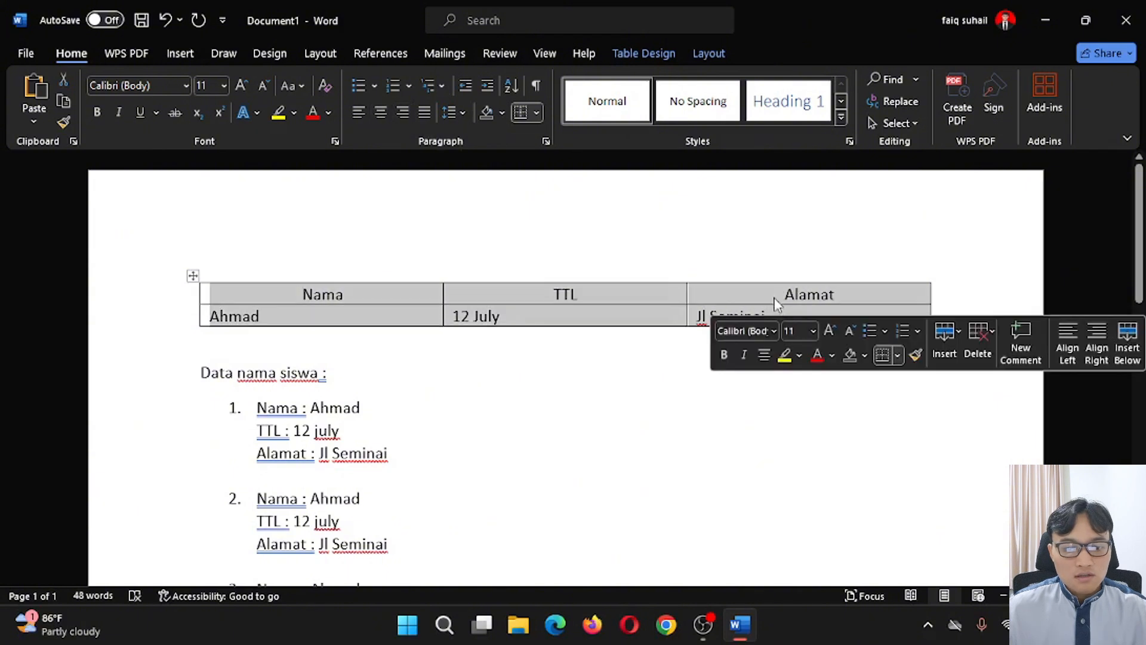
pyautogui.click(776, 302)
pyautogui.moveTo(202, 294); pyautogui.dragTo(760, 295)
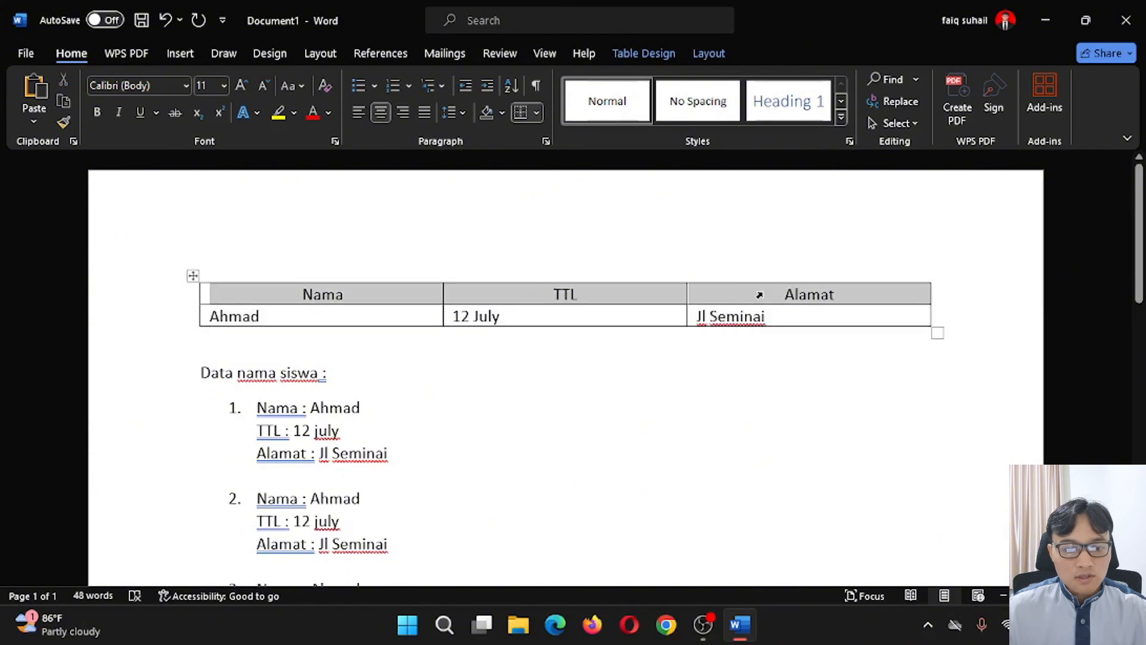
pyautogui.click(502, 114)
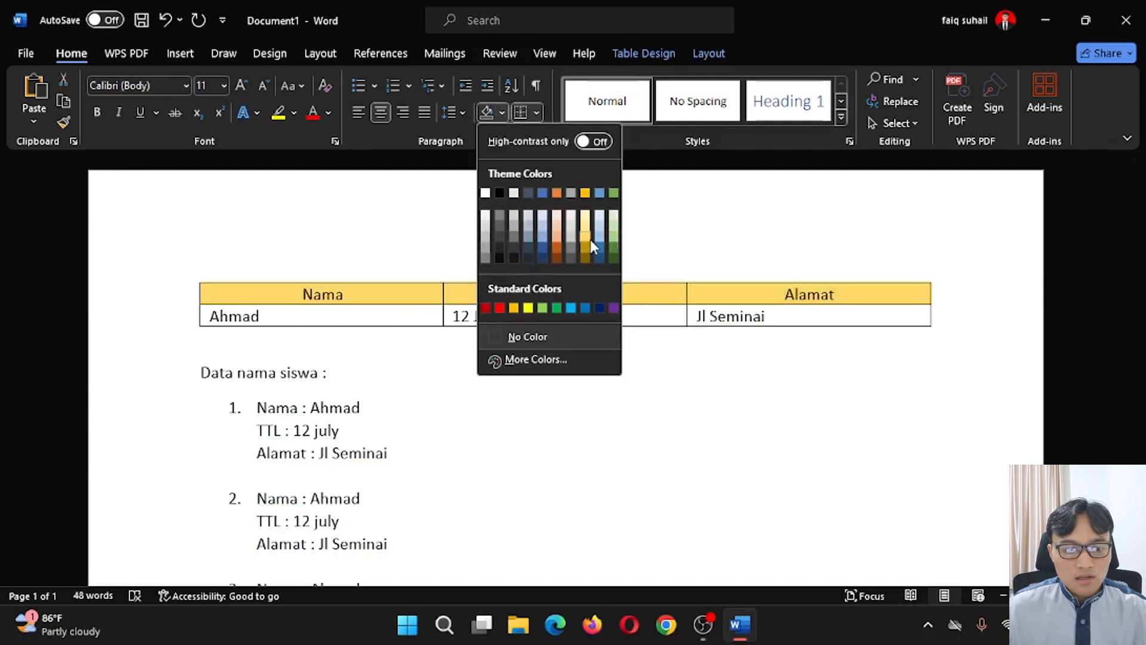
pyautogui.click(528, 308)
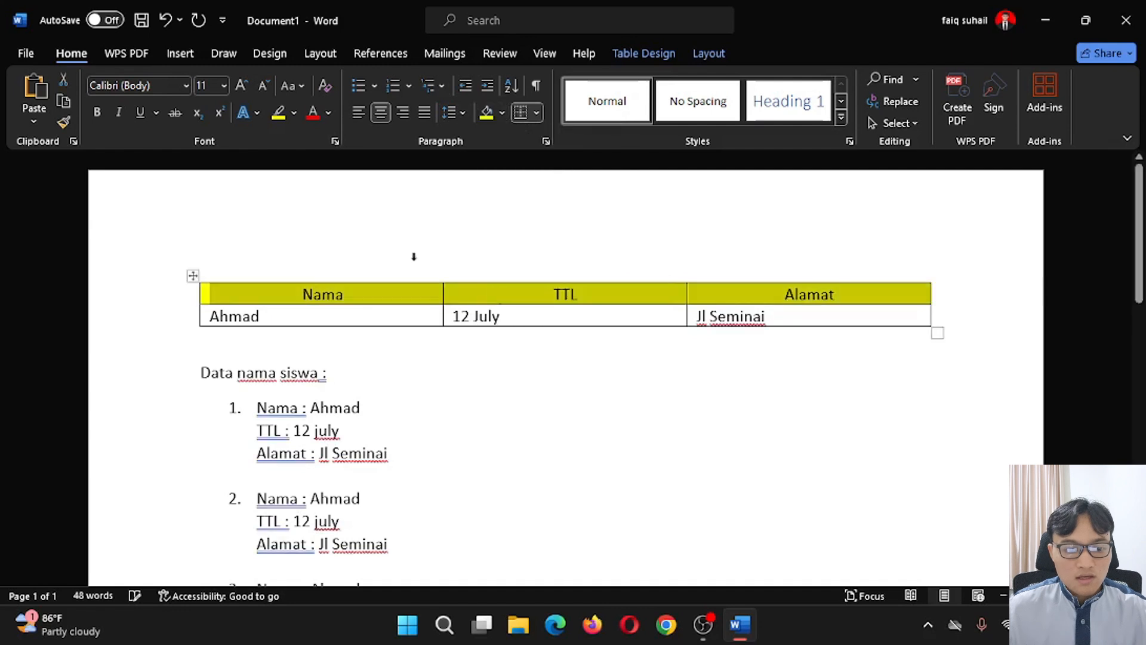
pyautogui.click(422, 238)
pyautogui.click(389, 300)
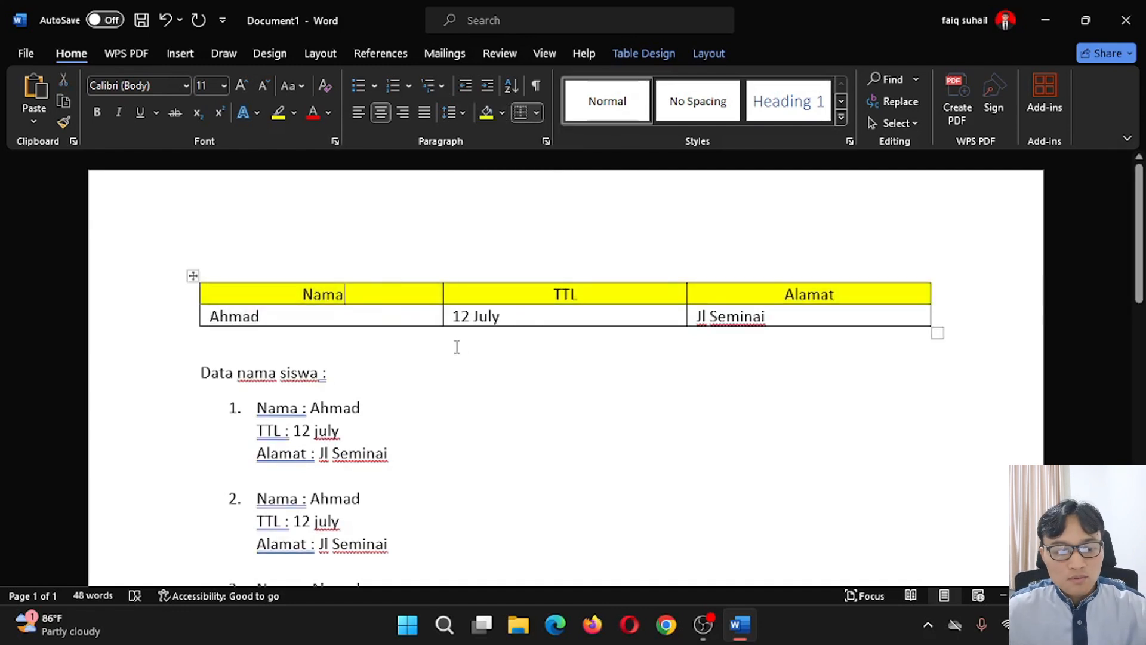
pyautogui.click(398, 317)
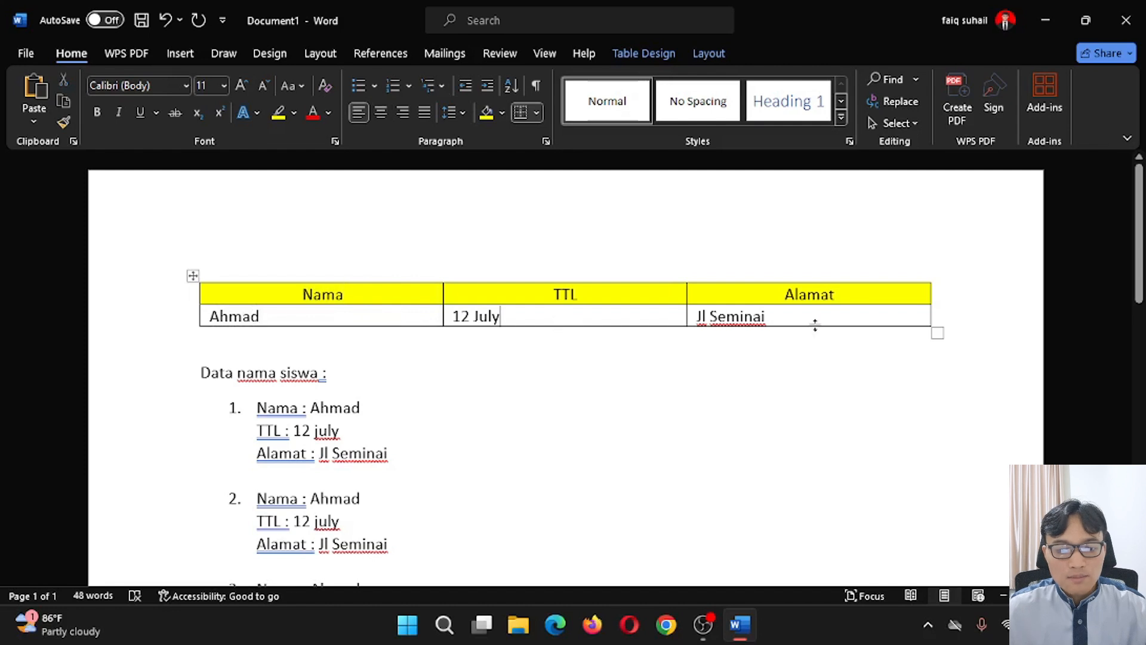
# Delete the "Data nama siswa :" heading and the whole numbered list, leaving a blank line below the table
pyautogui.moveTo(200, 372); pyautogui.dragTo(482, 484)
pyautogui.press('BackSpace')
pyautogui.scroll(3, 476, 474)
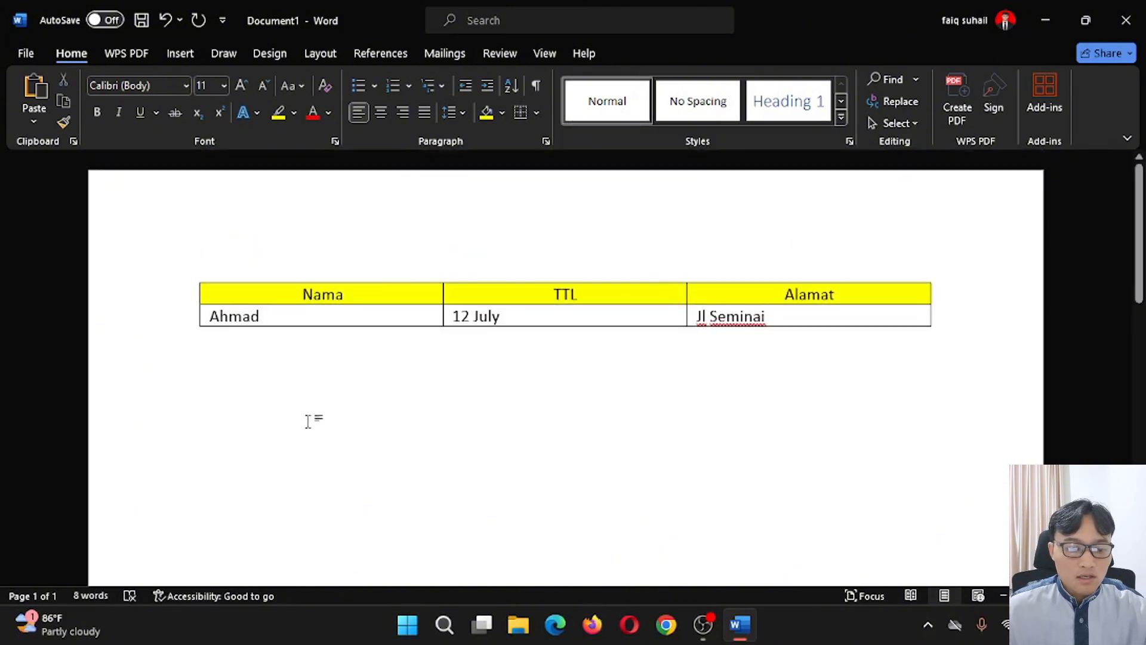
pyautogui.press('Return')
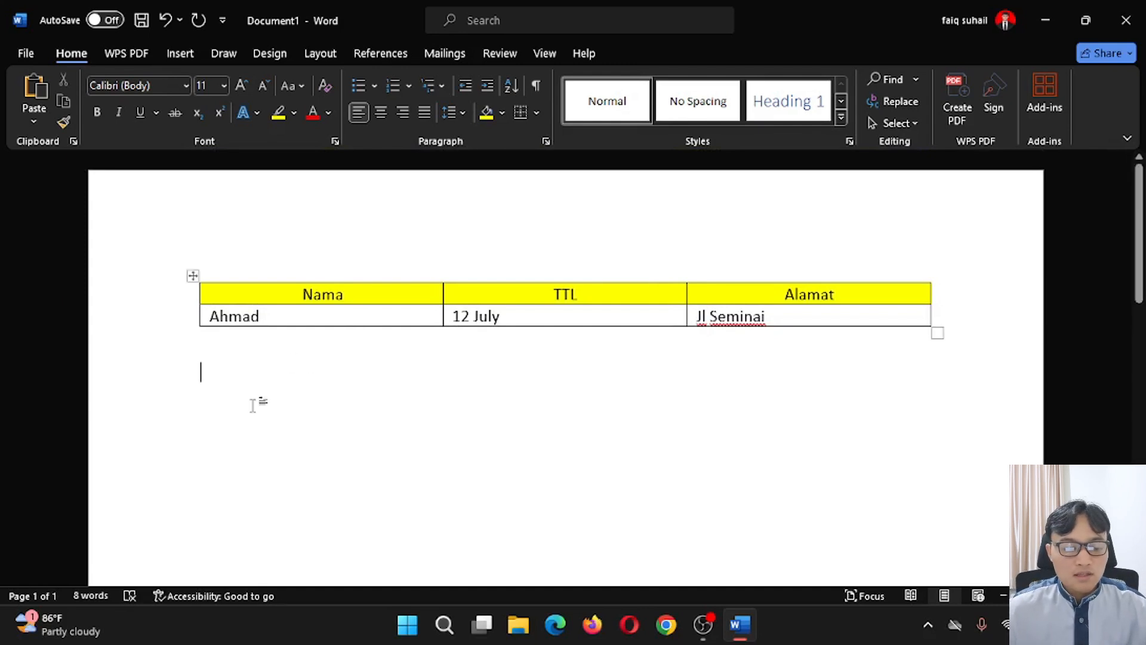
# Add an empty row to the table below the first student's row
pyautogui.moveTo(192, 296)
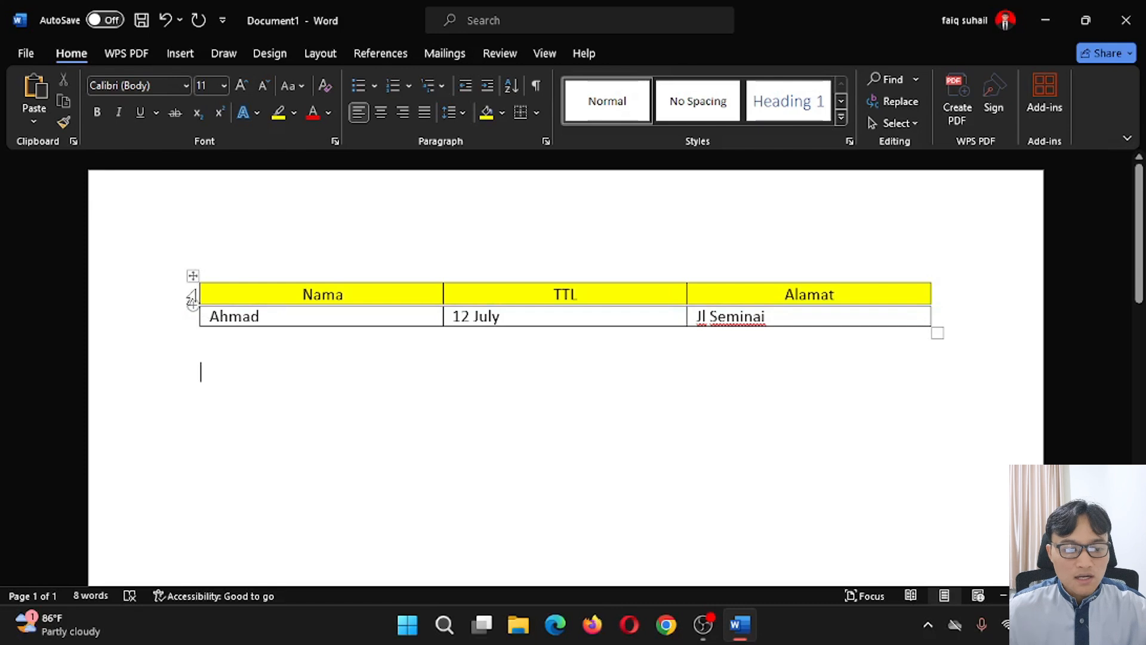
pyautogui.click(167, 320)
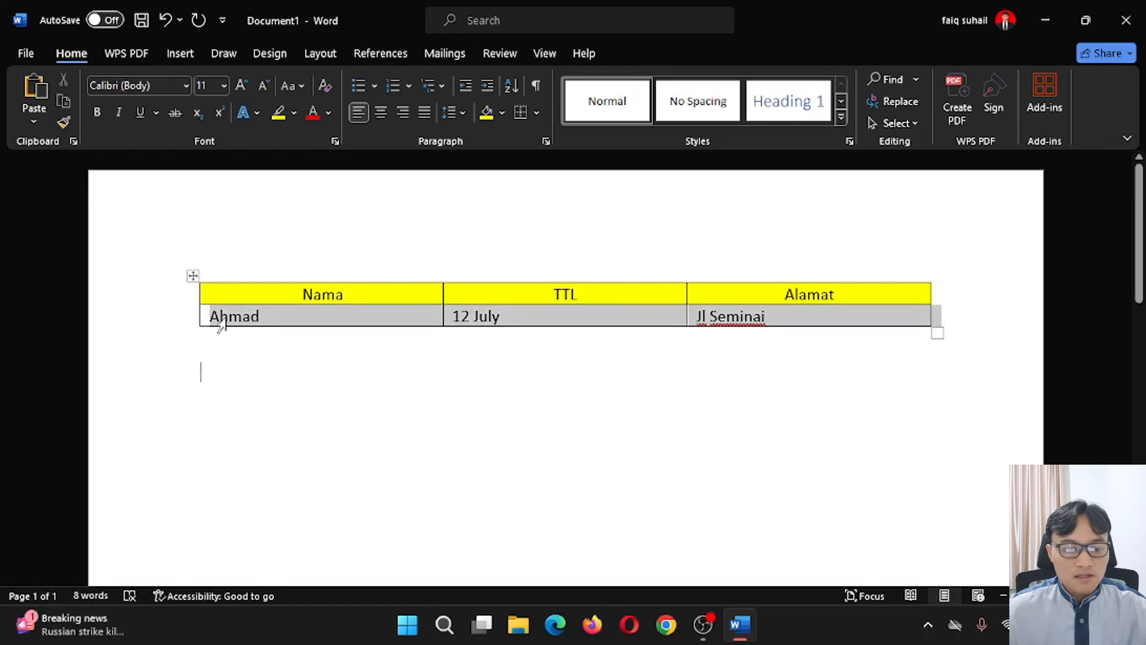
pyautogui.click(200, 343)
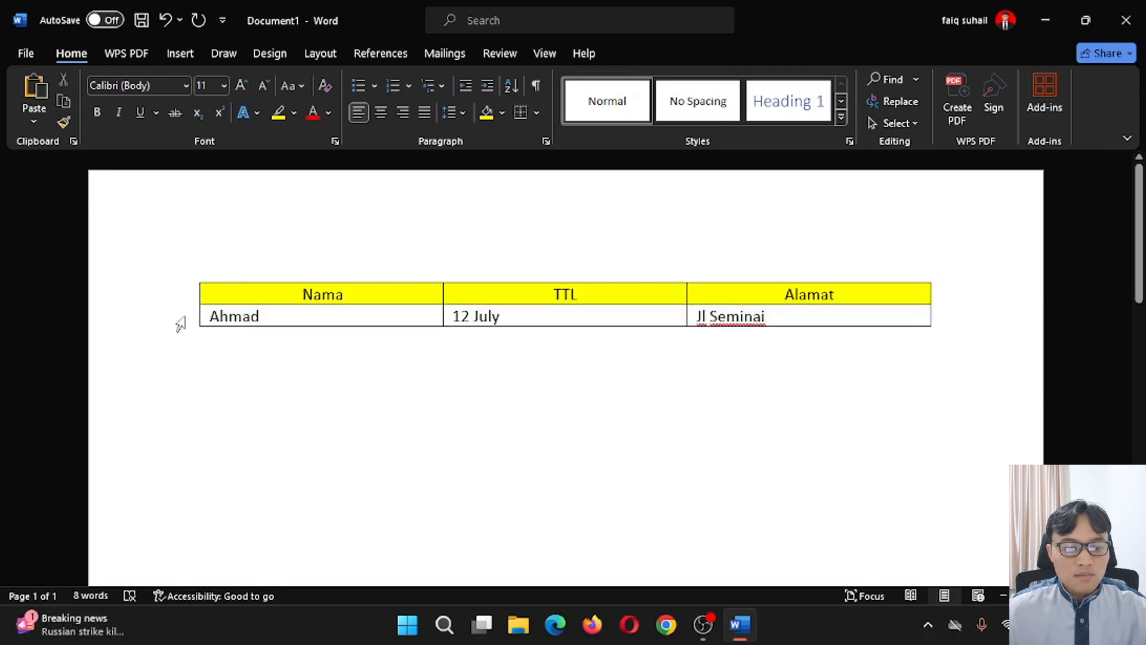
pyautogui.moveTo(198, 303)
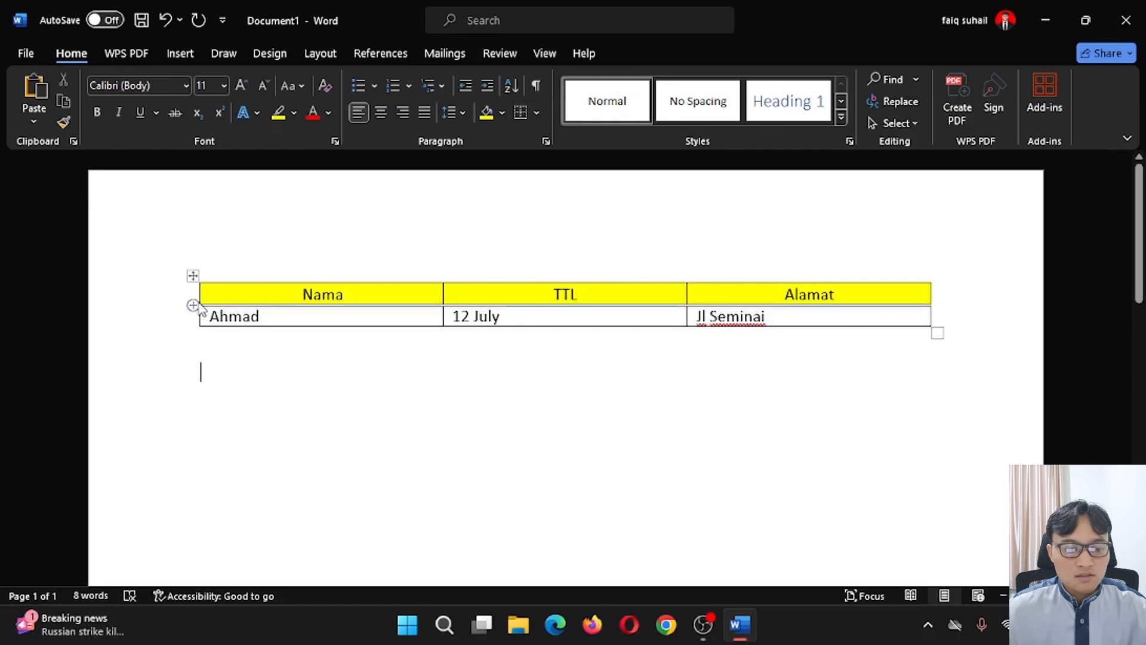
pyautogui.click(193, 326)
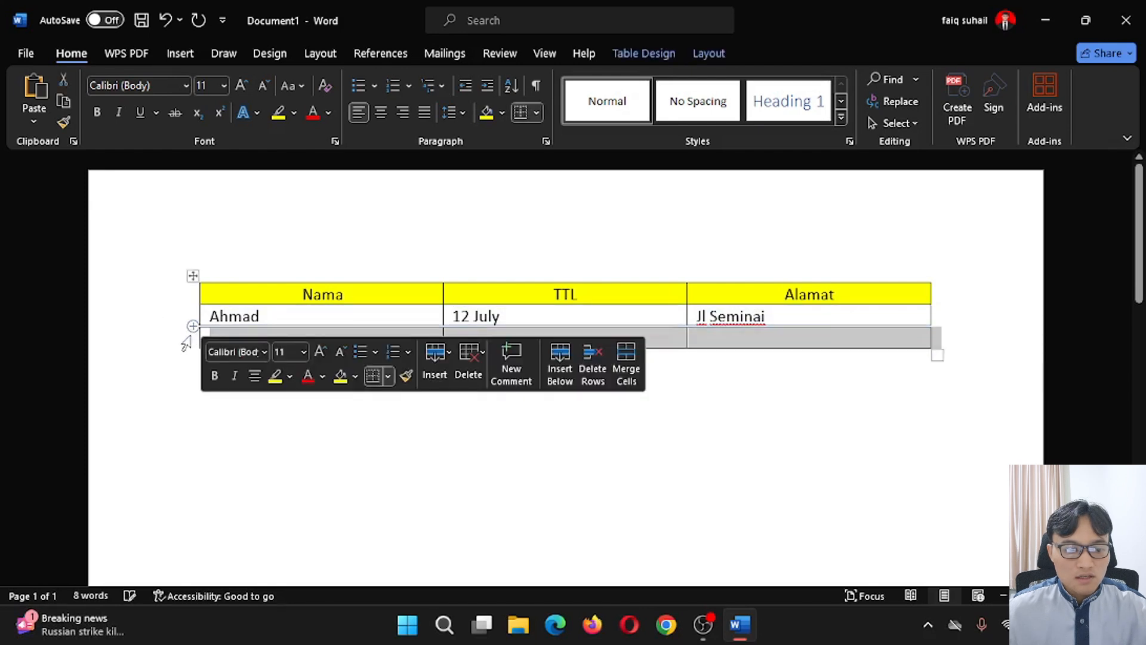
pyautogui.click(163, 386)
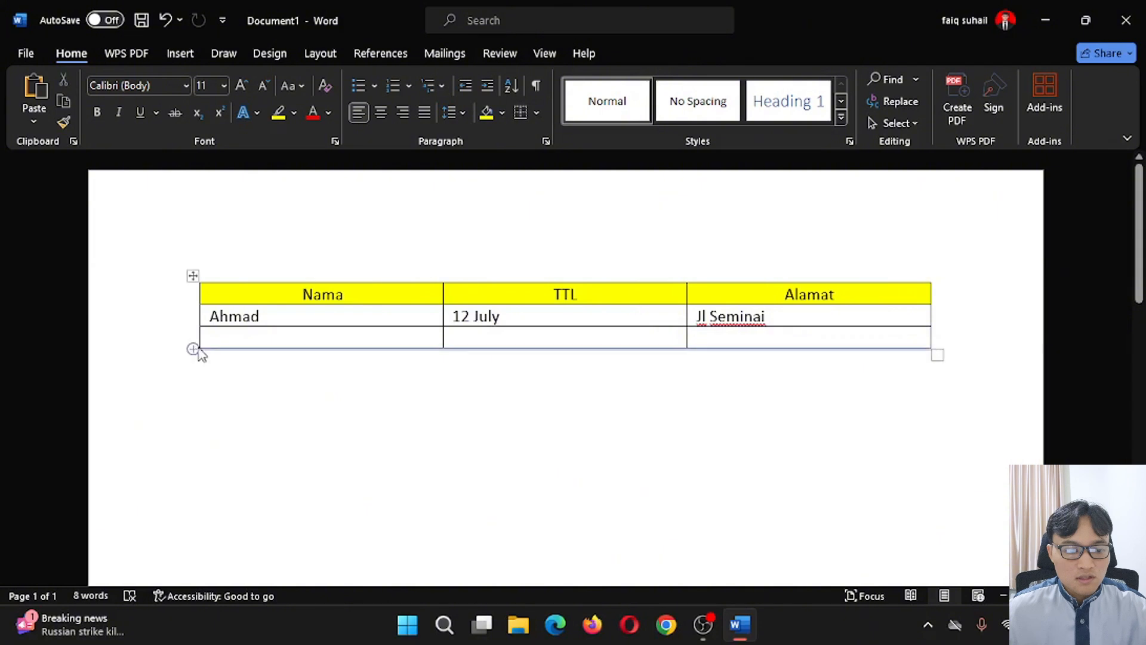
# Add another empty row at the bottom of the student table
pyautogui.click(192, 349)
pyautogui.click(173, 355)
pyautogui.moveTo(187, 325)
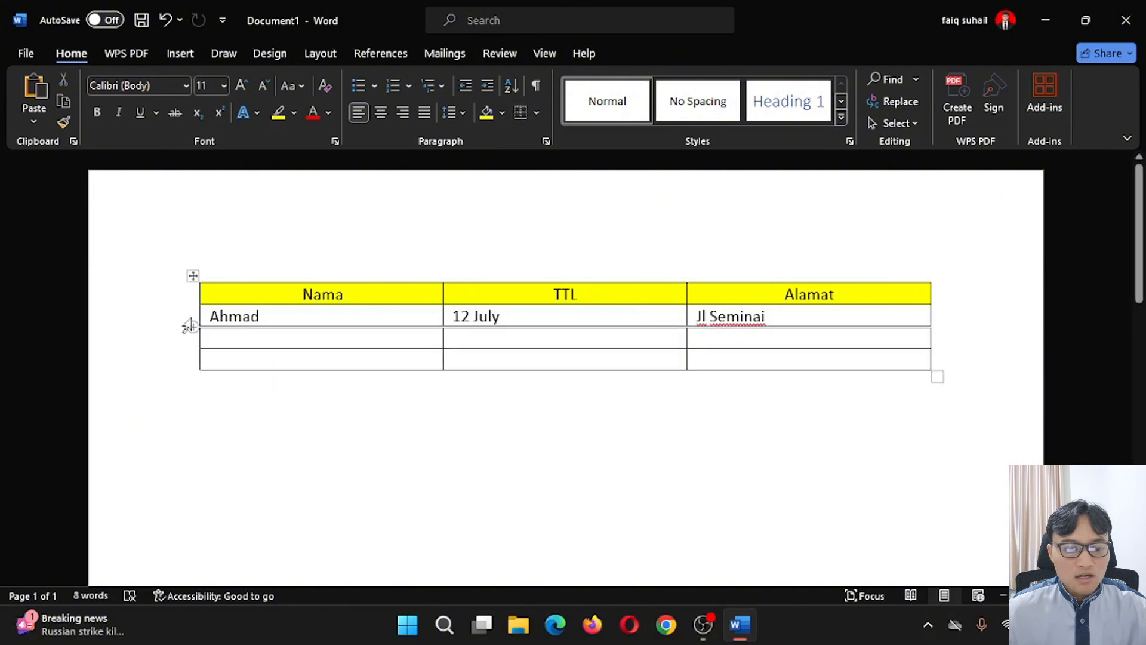
pyautogui.moveTo(187, 324); pyautogui.dragTo(770, 333)
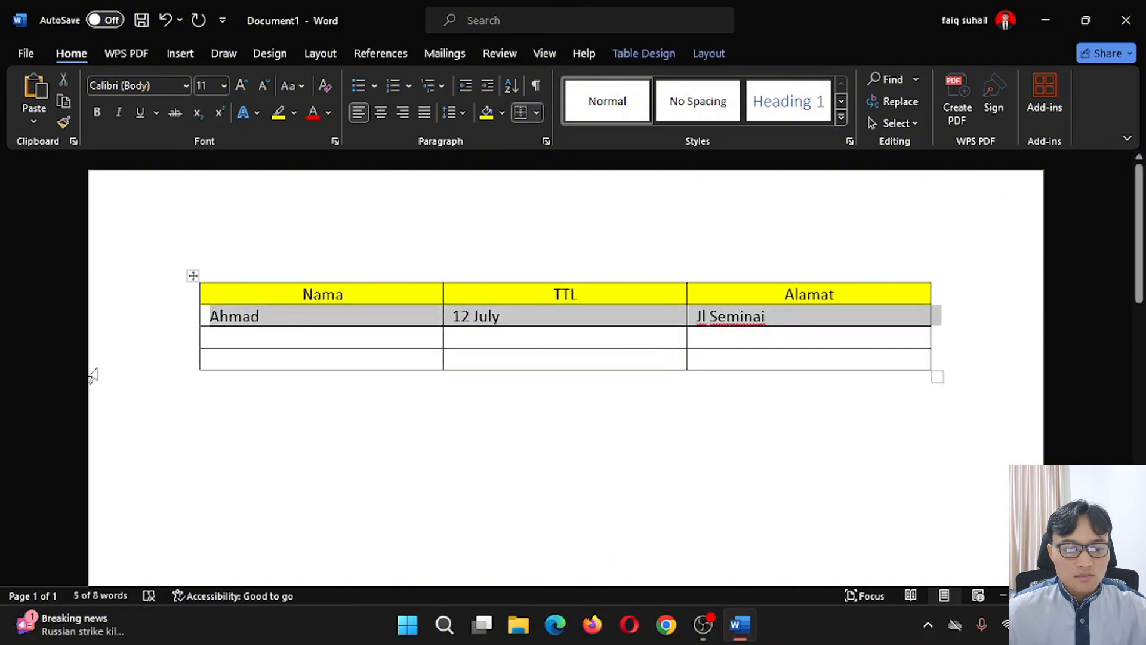
# Enter the second and third students' names in the Nama cells of the two empty rows
pyautogui.click(248, 339)
pyautogui.write('Faiq')
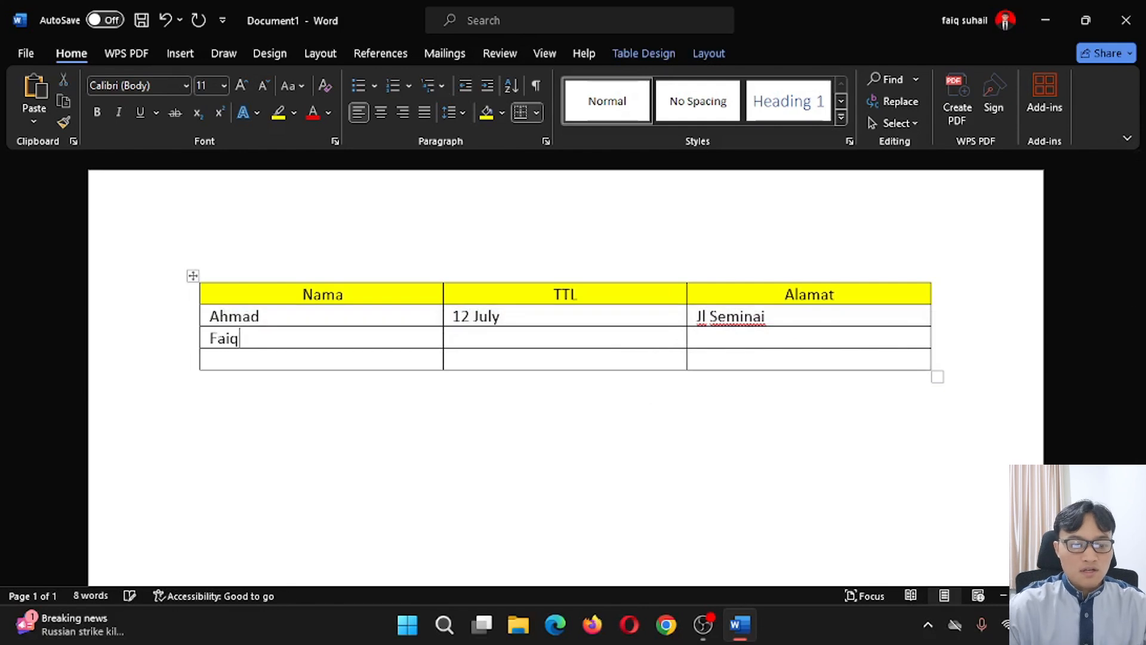
pyautogui.press('Return')
pyautogui.press('BackSpace')
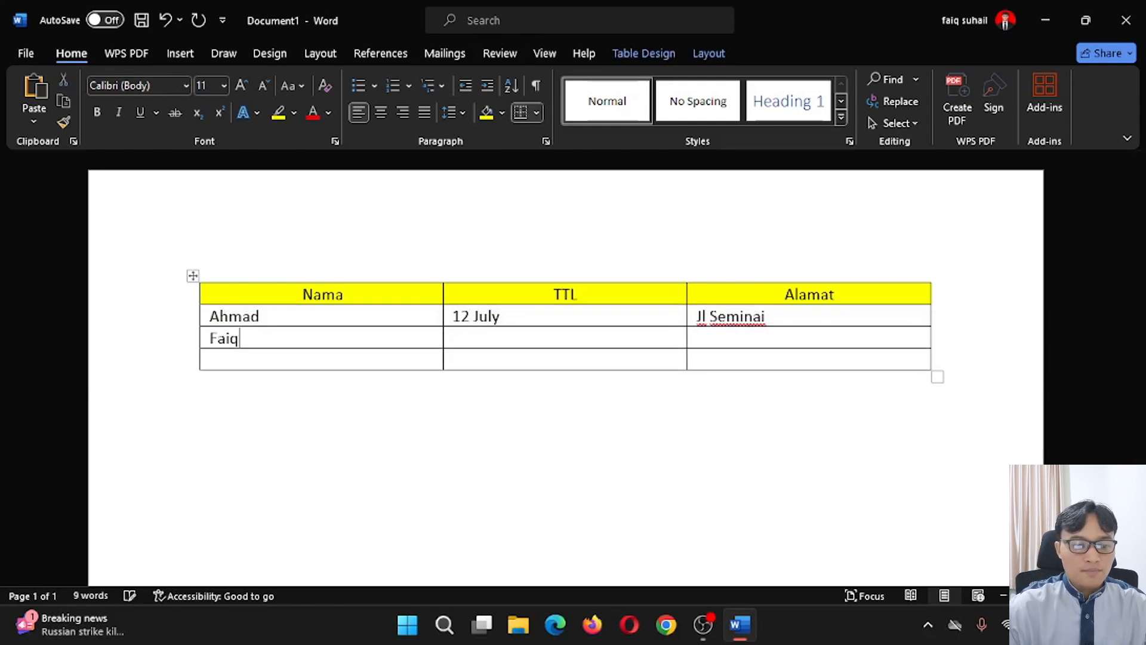
pyautogui.write('Suhail')
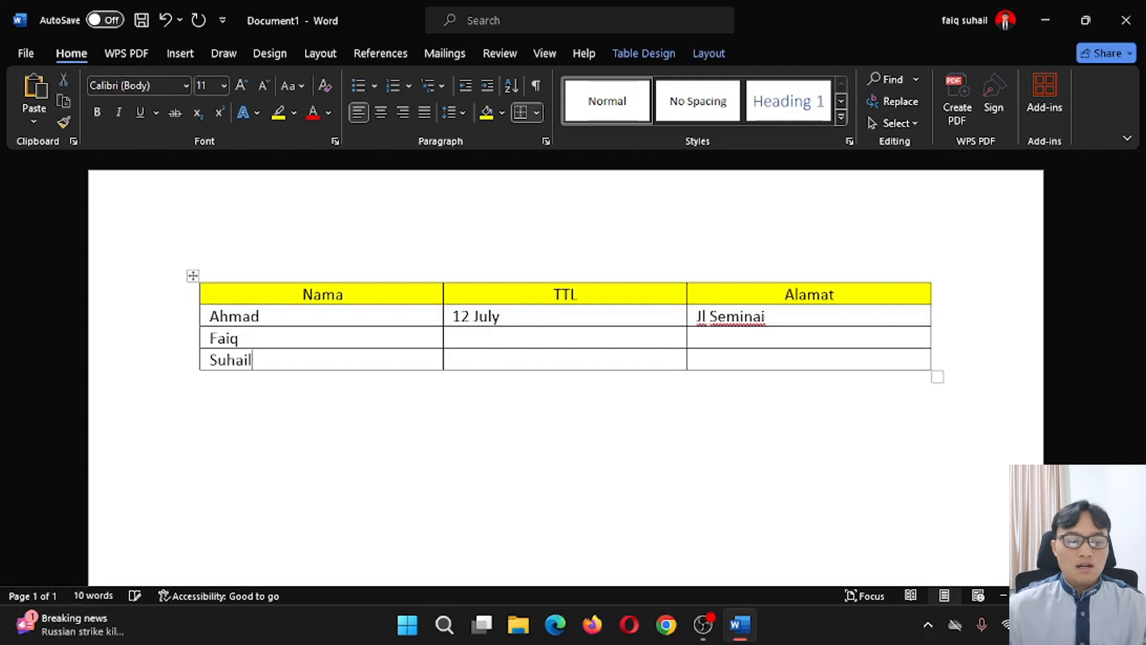
# Highlight the student rows and the Nama, TTL and Alamat columns to examine the difference between the table's rows and columns
pyautogui.click(164, 321)
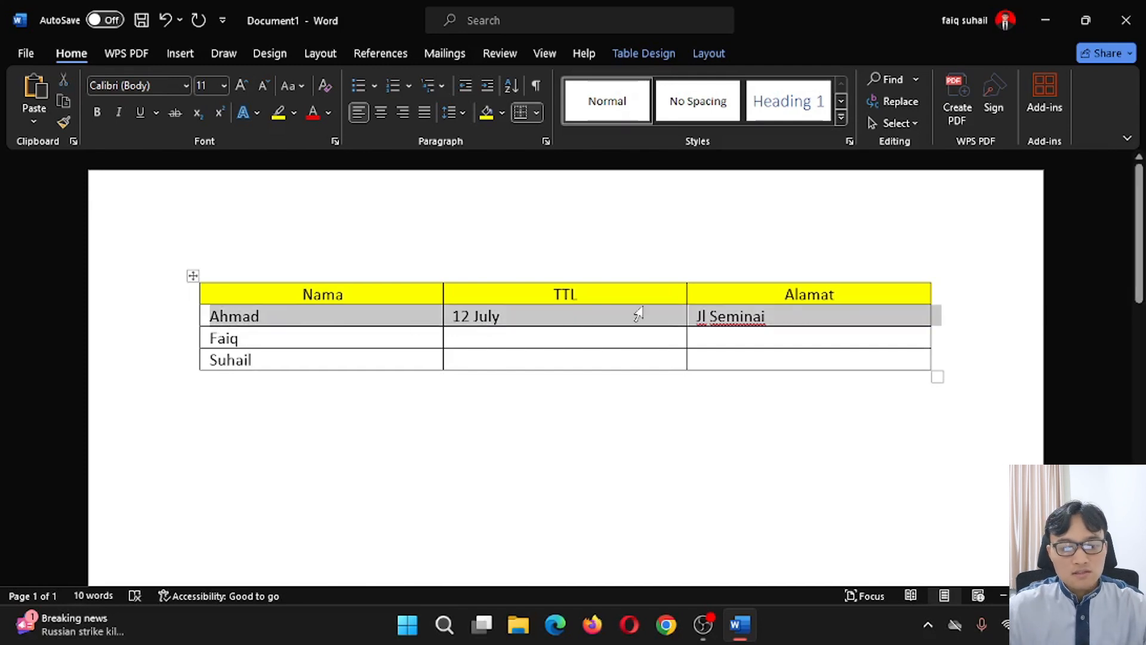
pyautogui.moveTo(180, 343); pyautogui.dragTo(535, 358)
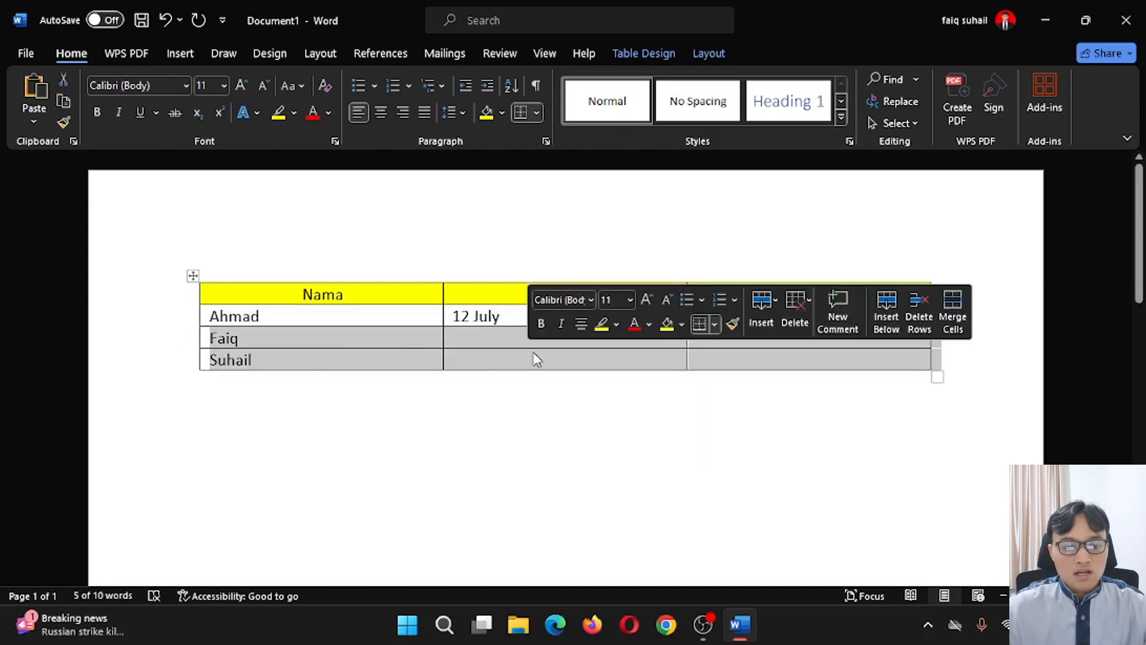
pyautogui.click(481, 341)
pyautogui.click(306, 385)
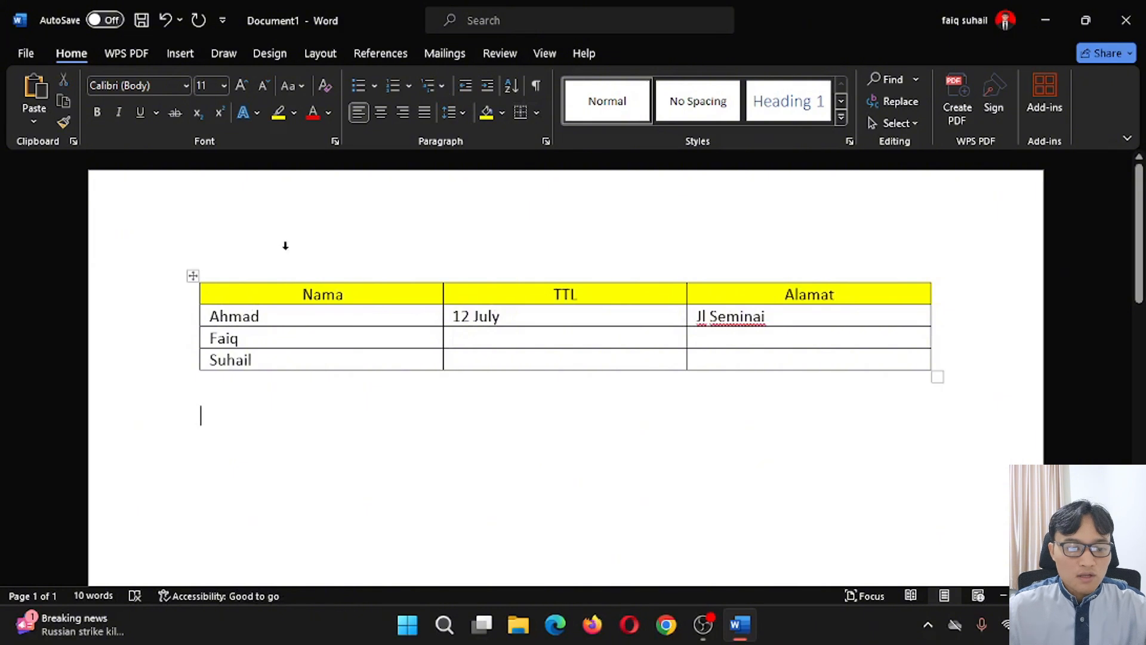
pyautogui.click(281, 267)
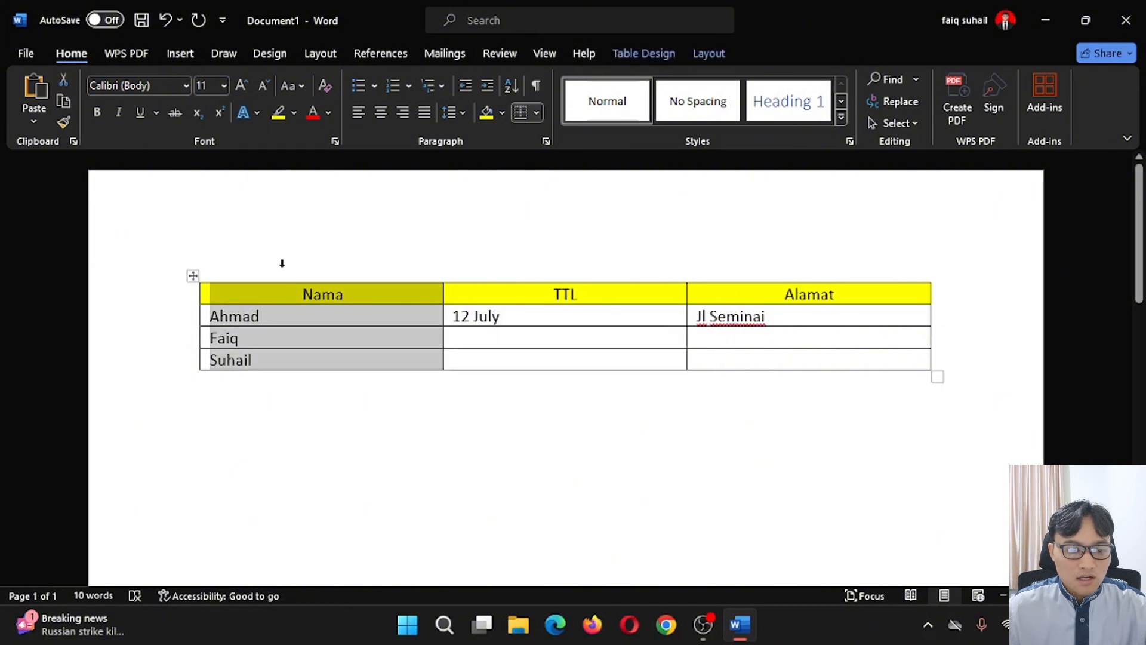
pyautogui.click(562, 265)
pyautogui.click(807, 267)
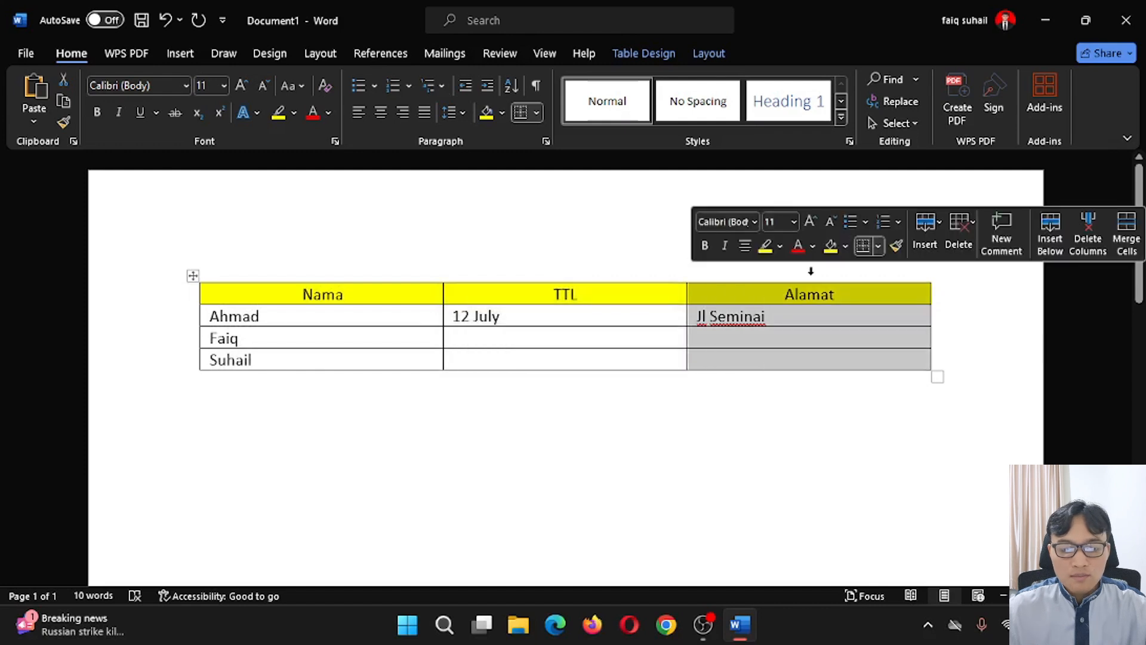
pyautogui.click(739, 417)
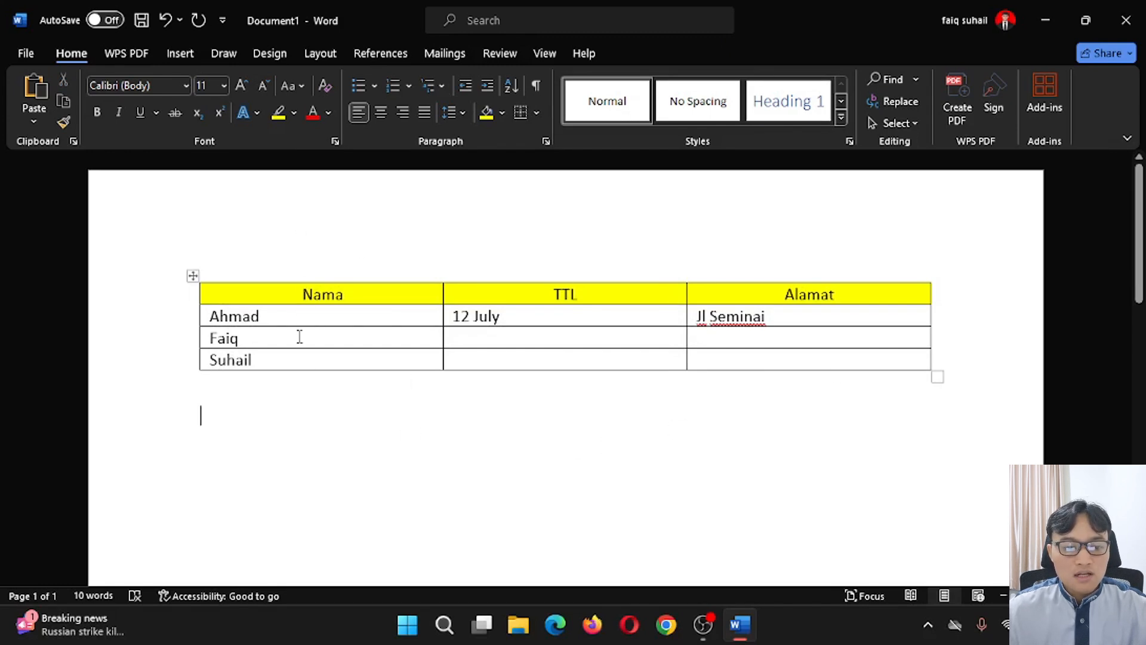
pyautogui.click(320, 236)
pyautogui.click(315, 297)
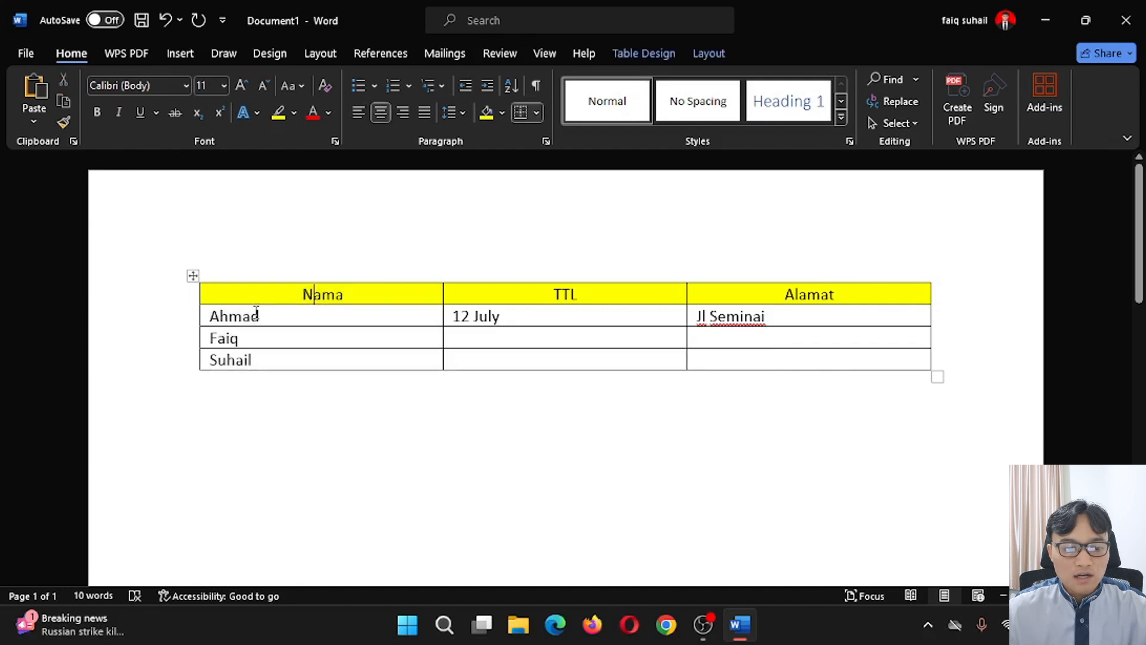
pyautogui.click(544, 240)
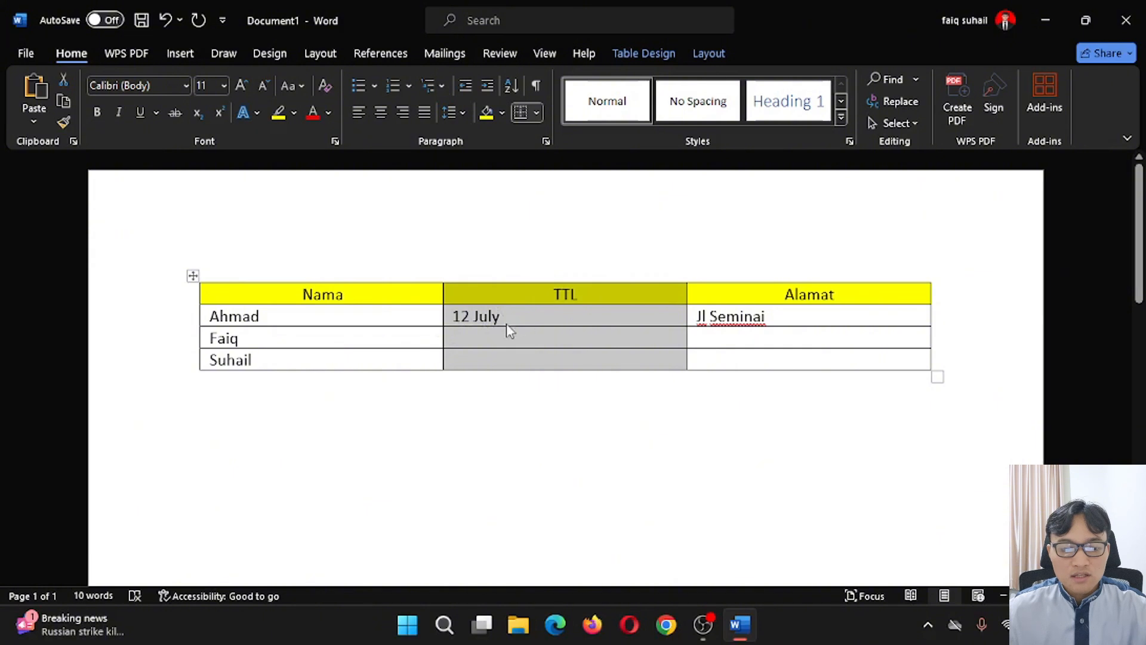
pyautogui.click(826, 248)
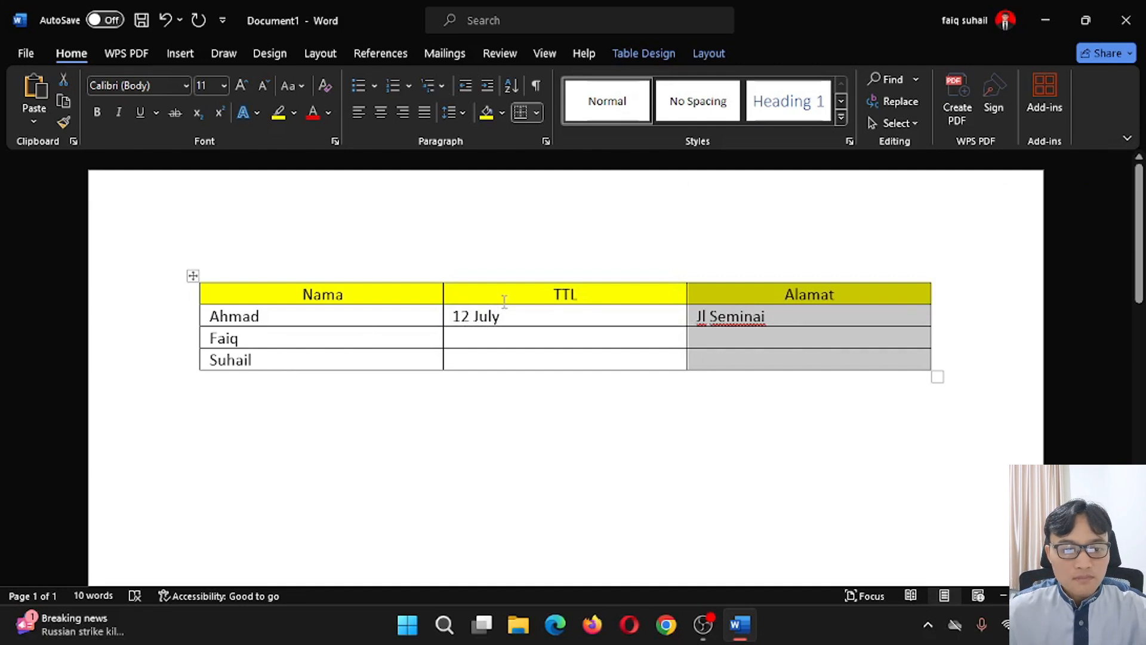
# Insert an empty table with three columns and five rows below the student table
pyautogui.click(298, 425)
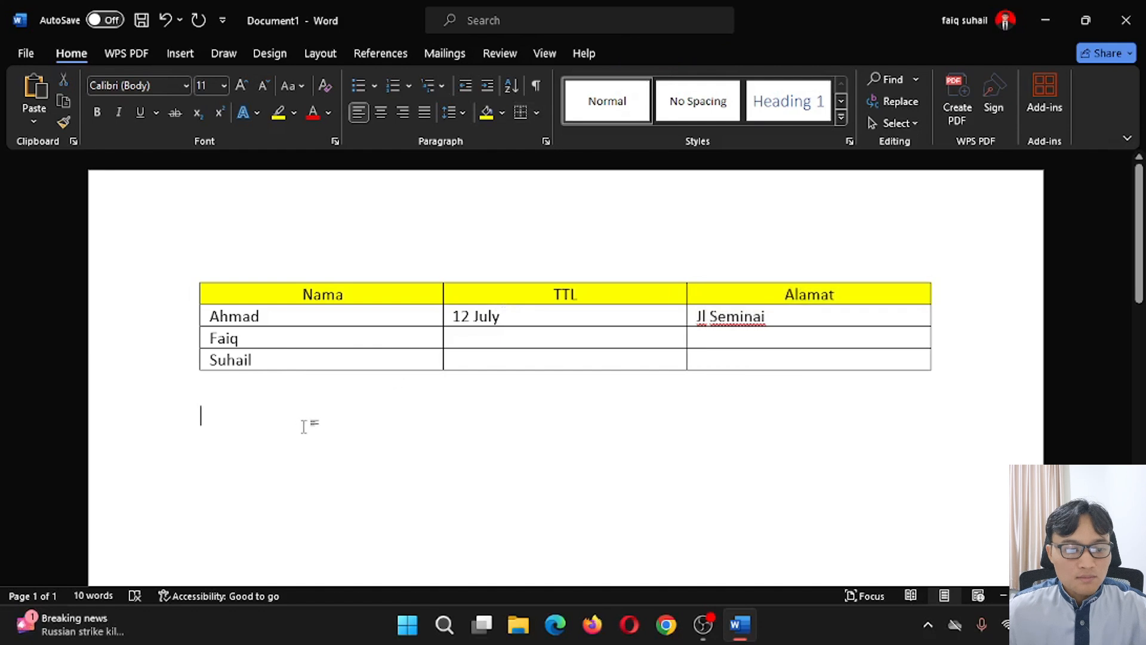
pyautogui.press('Return')
pyautogui.press('Return')
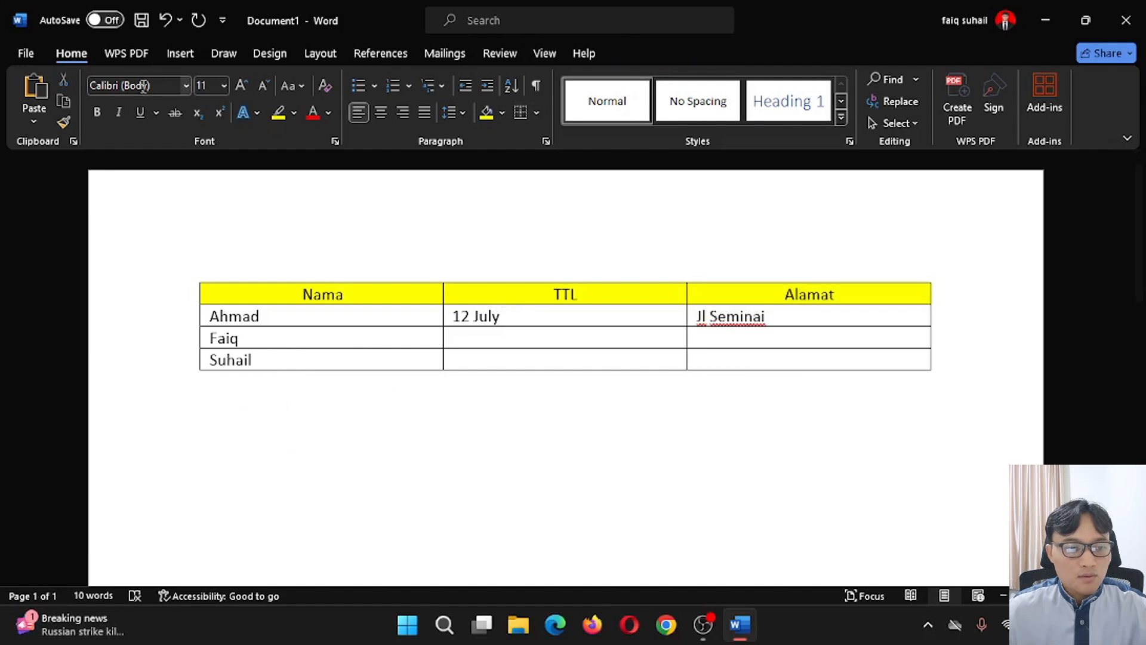
pyautogui.click(181, 53)
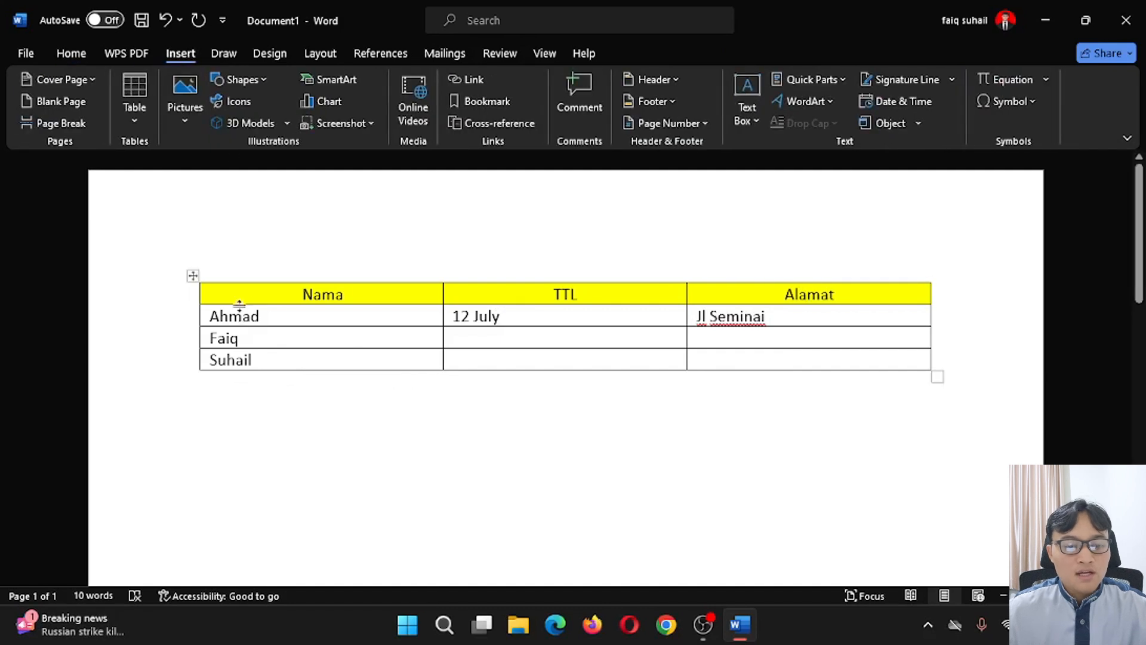
pyautogui.scroll(-1, 249, 298)
pyautogui.scroll(-1, 248, 291)
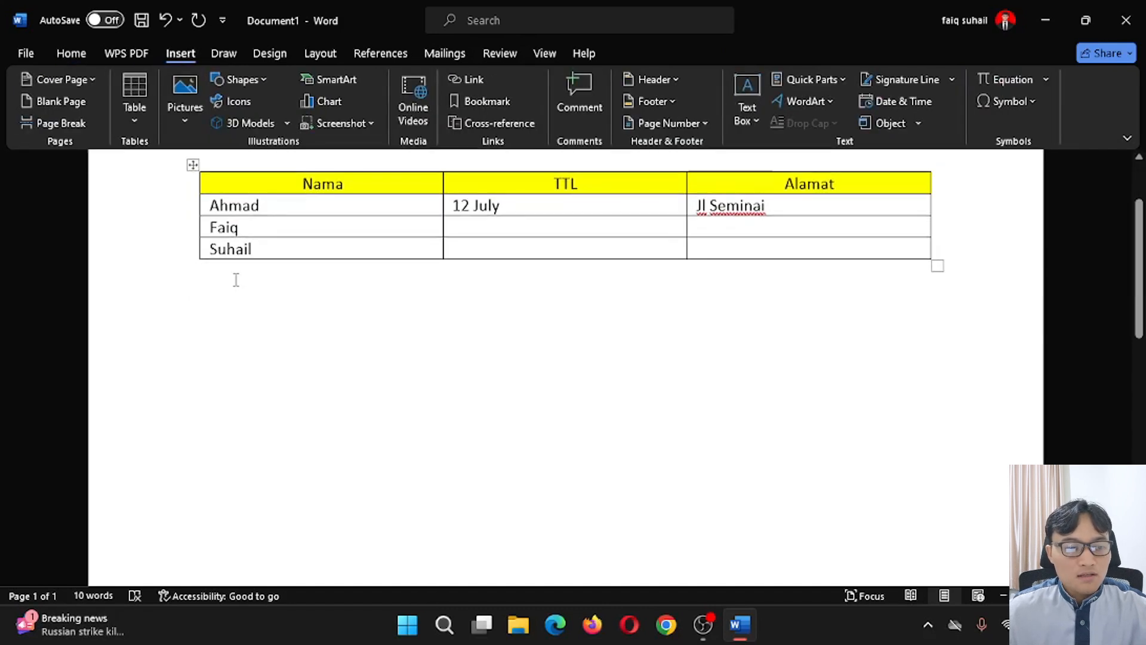
pyautogui.scroll(1, 233, 272)
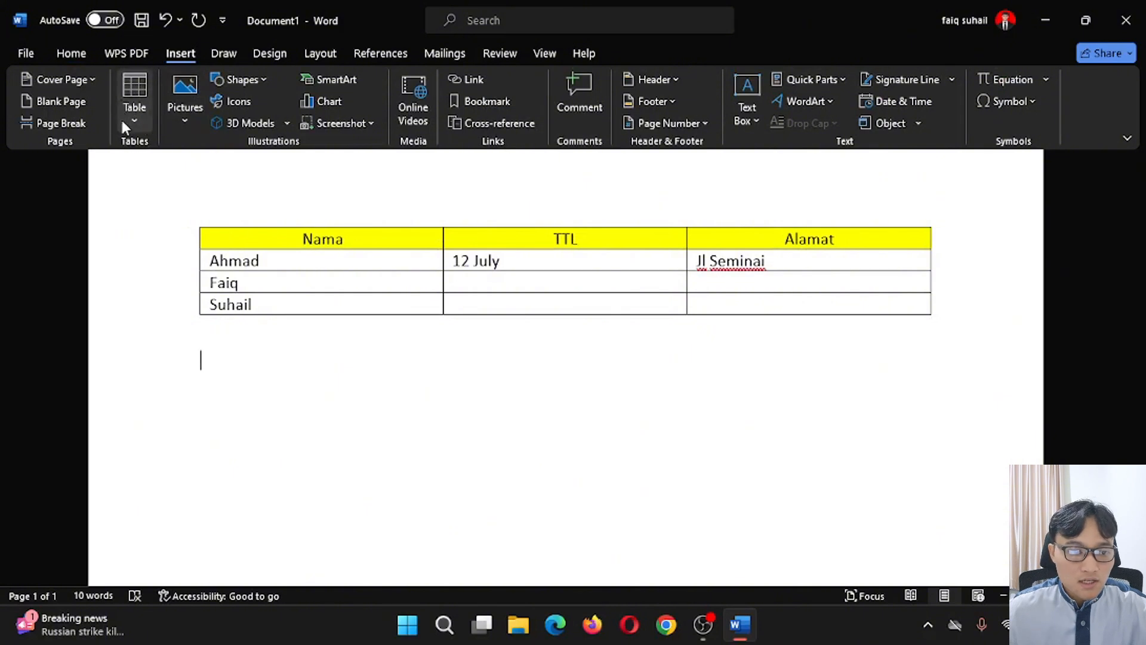
pyautogui.click(138, 120)
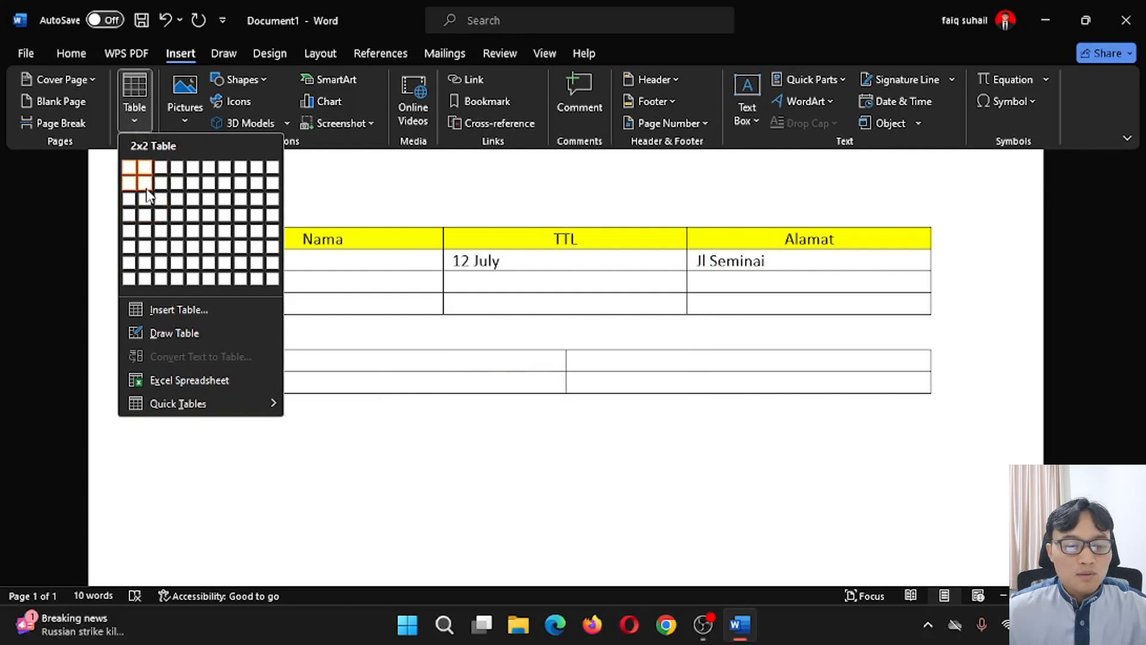
pyautogui.click(354, 339)
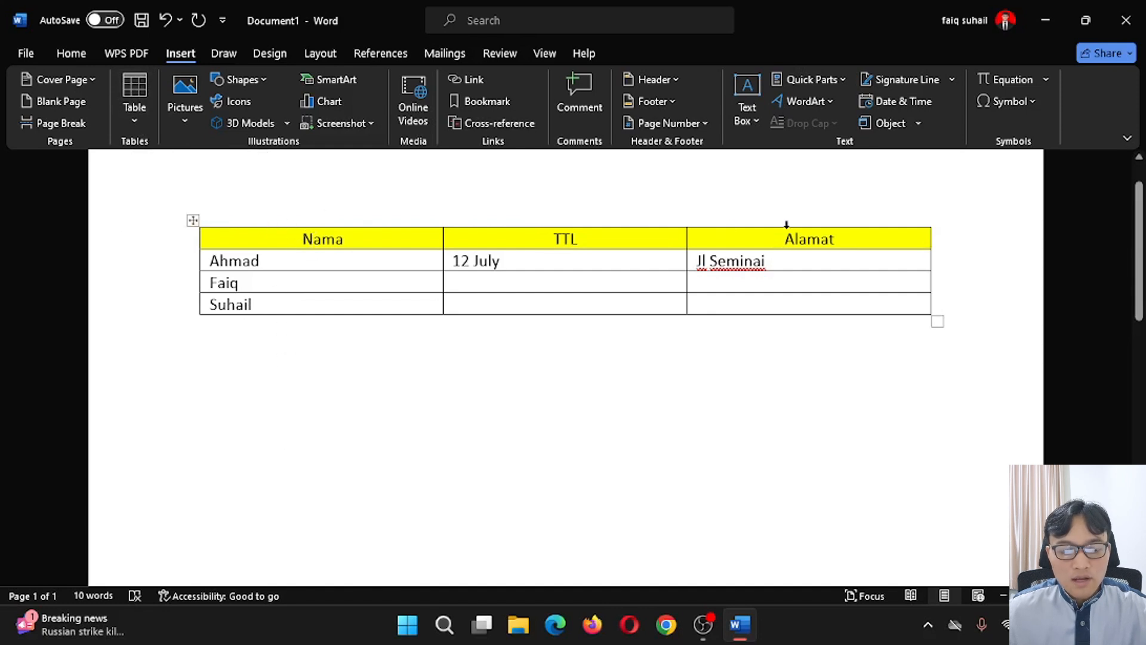
pyautogui.click(130, 115)
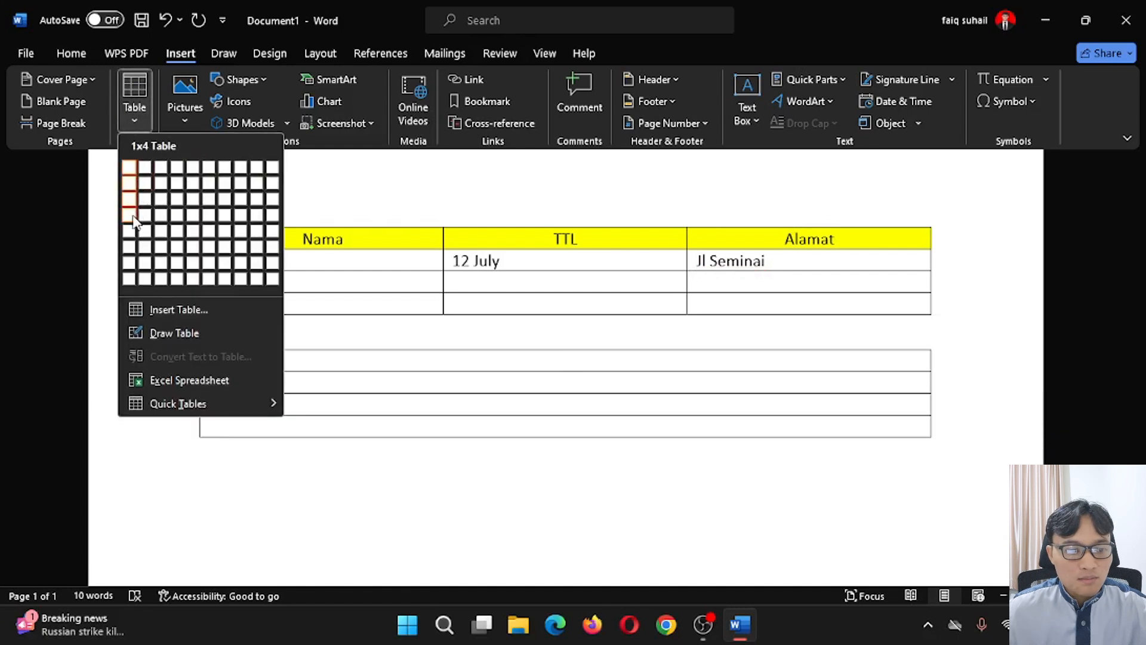
pyautogui.click(163, 233)
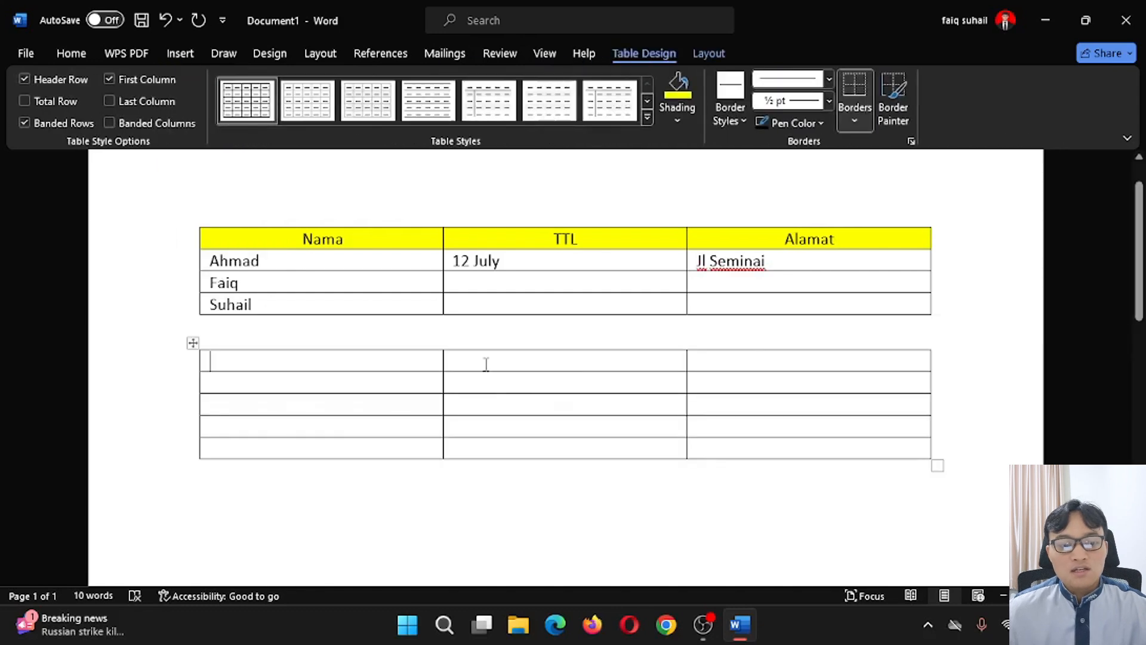
# Add an empty row below the third student's row in the student table and place the cursor in its Nama cell
pyautogui.scroll(-1, 477, 370)
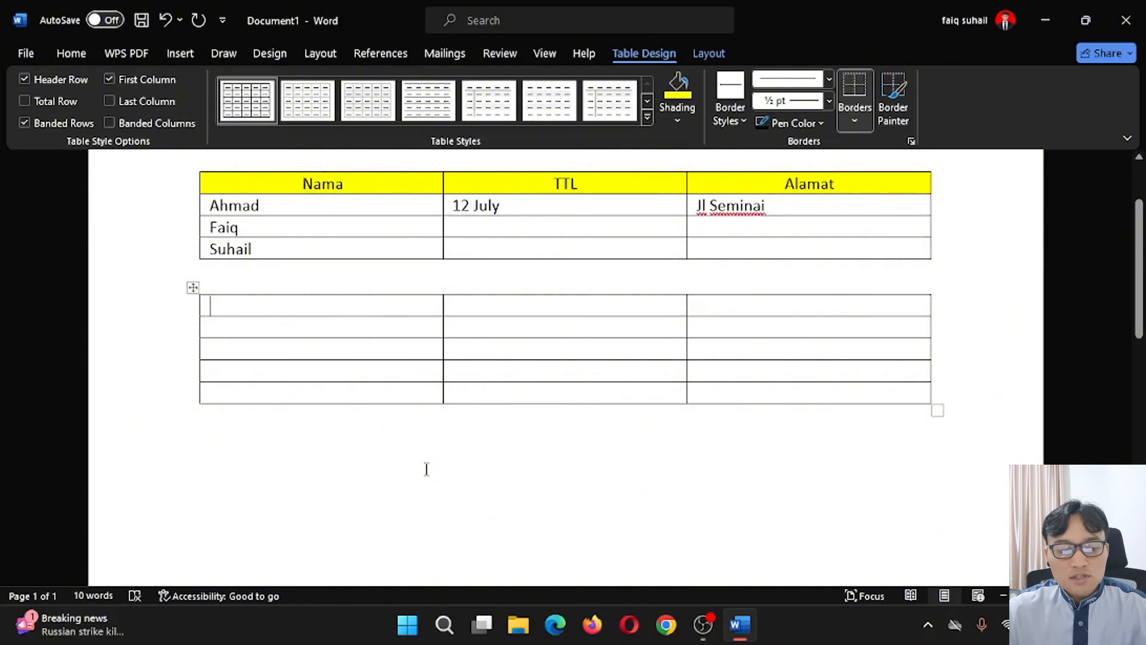
pyautogui.scroll(2, 343, 339)
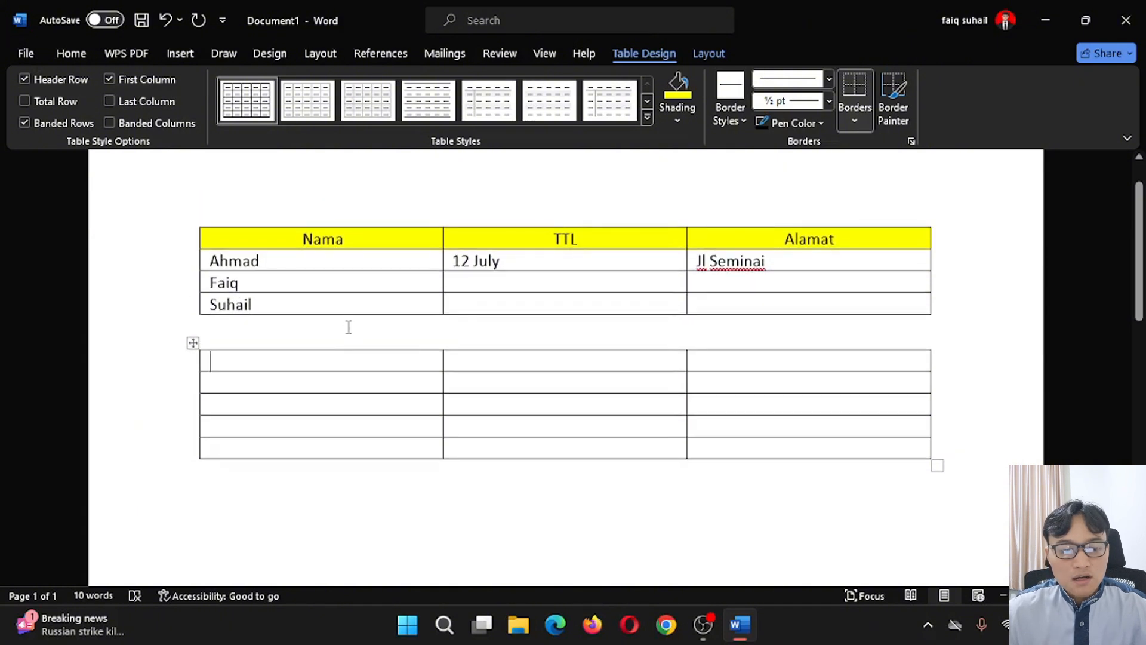
pyautogui.click(334, 301)
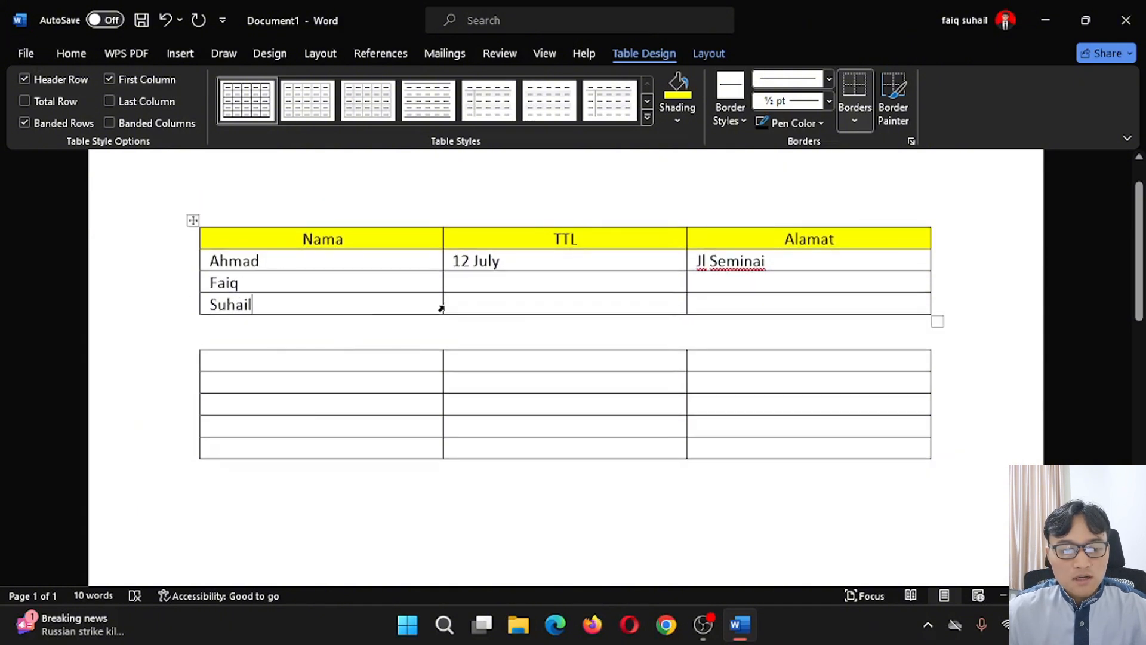
pyautogui.moveTo(199, 304)
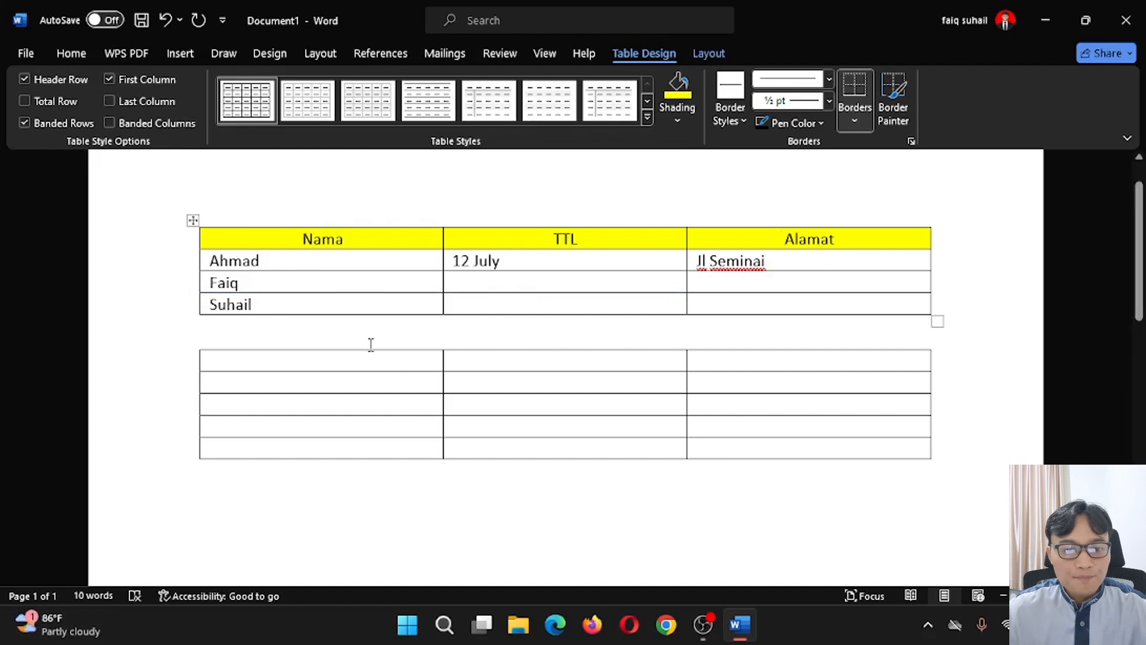
pyautogui.click(80, 54)
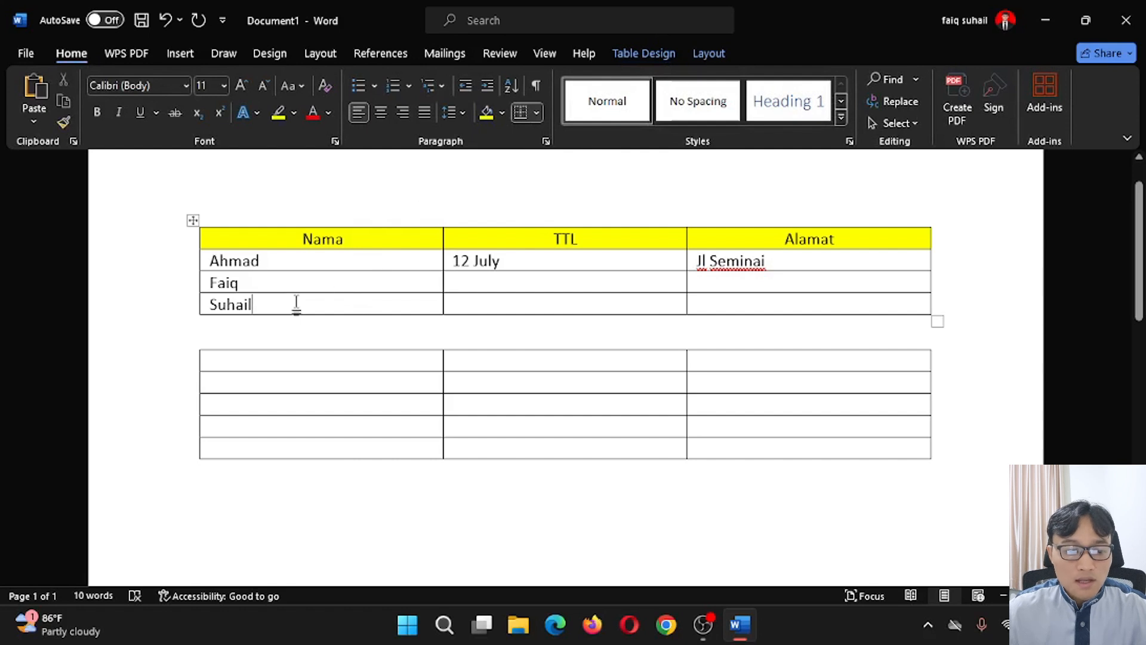
pyautogui.moveTo(192, 316)
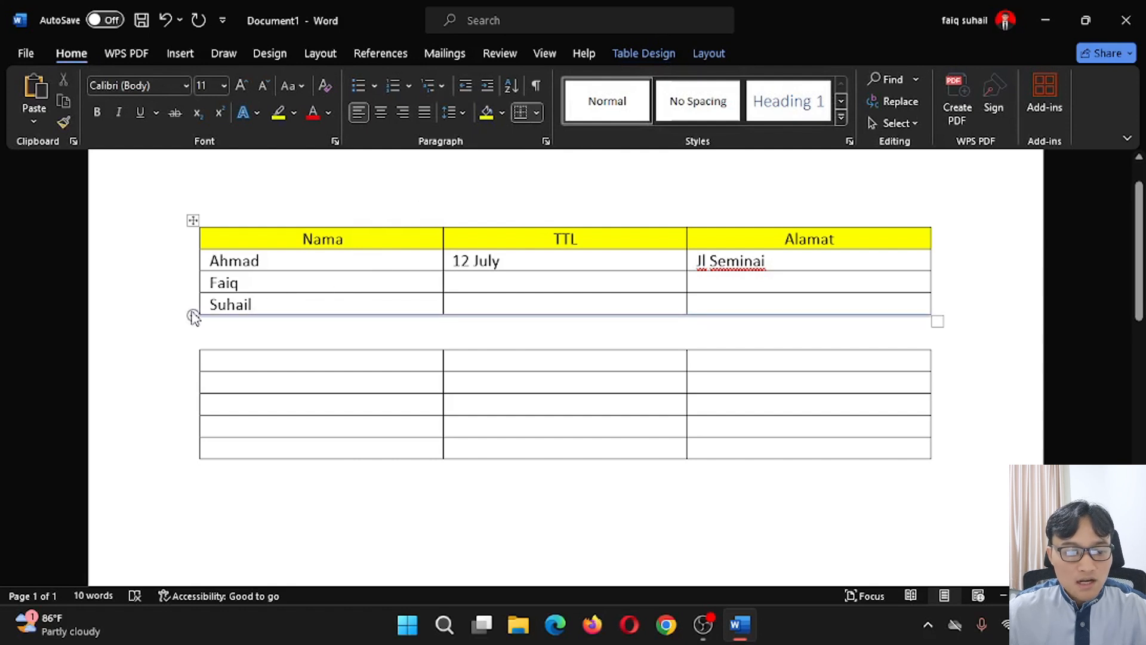
pyautogui.click(192, 316)
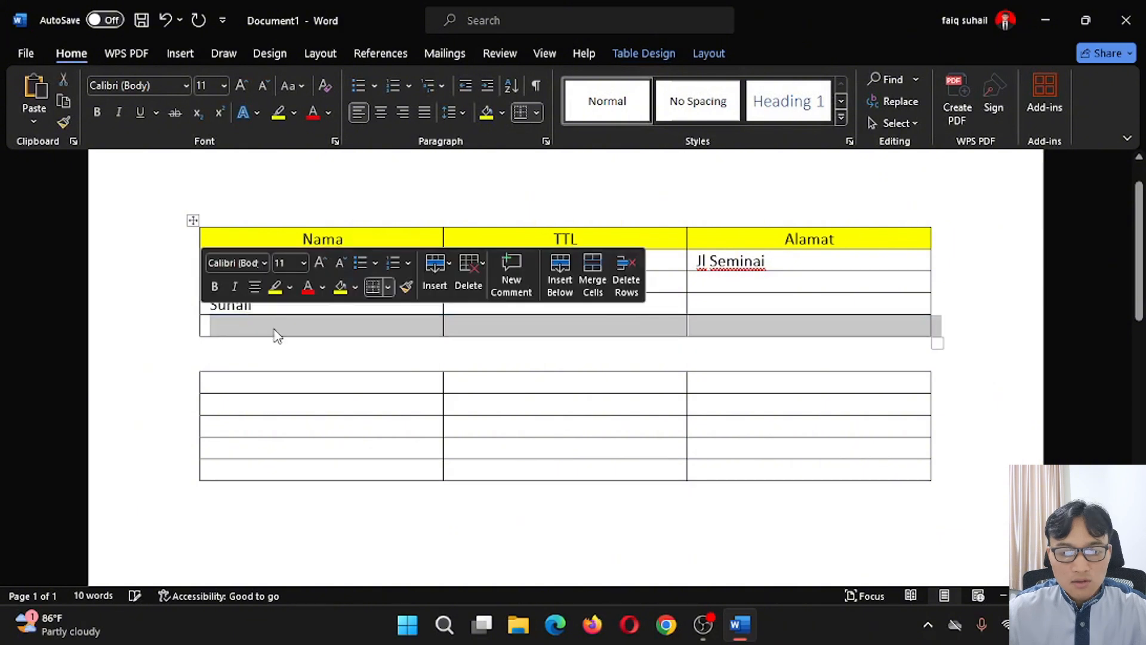
pyautogui.click(921, 235)
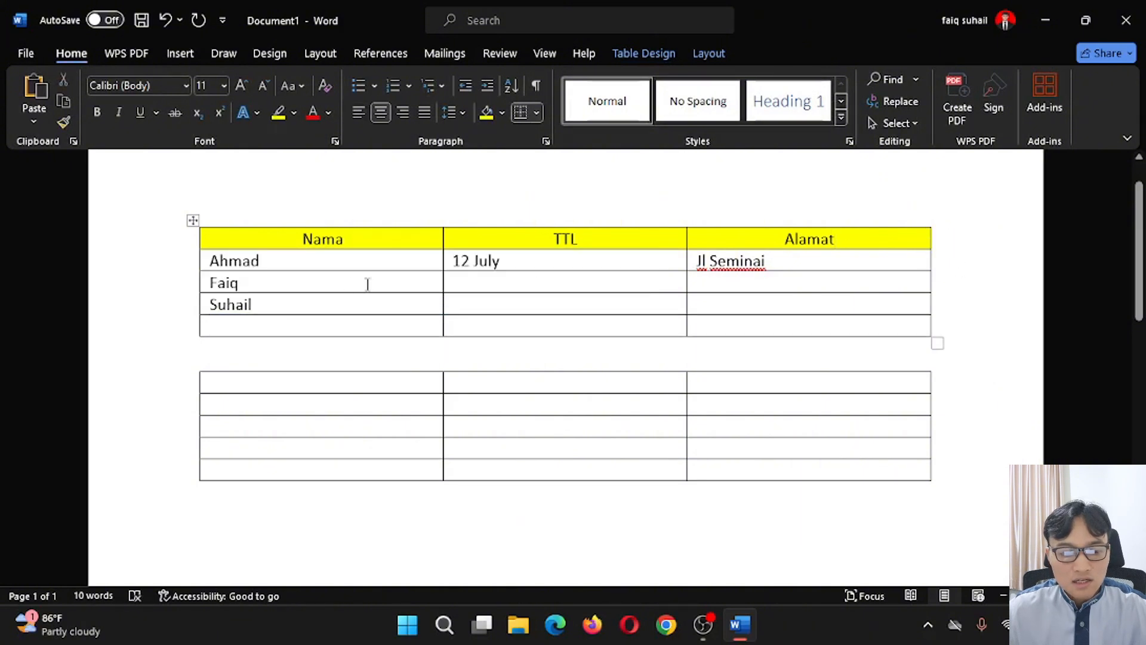
pyautogui.click(299, 330)
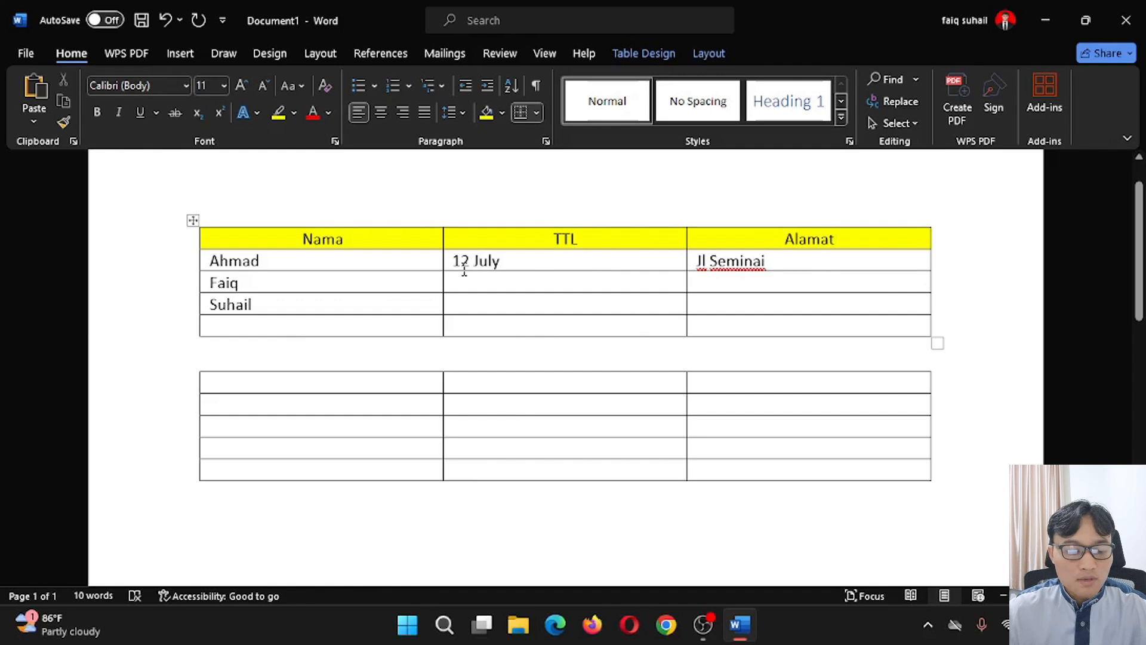
pyautogui.click(207, 325)
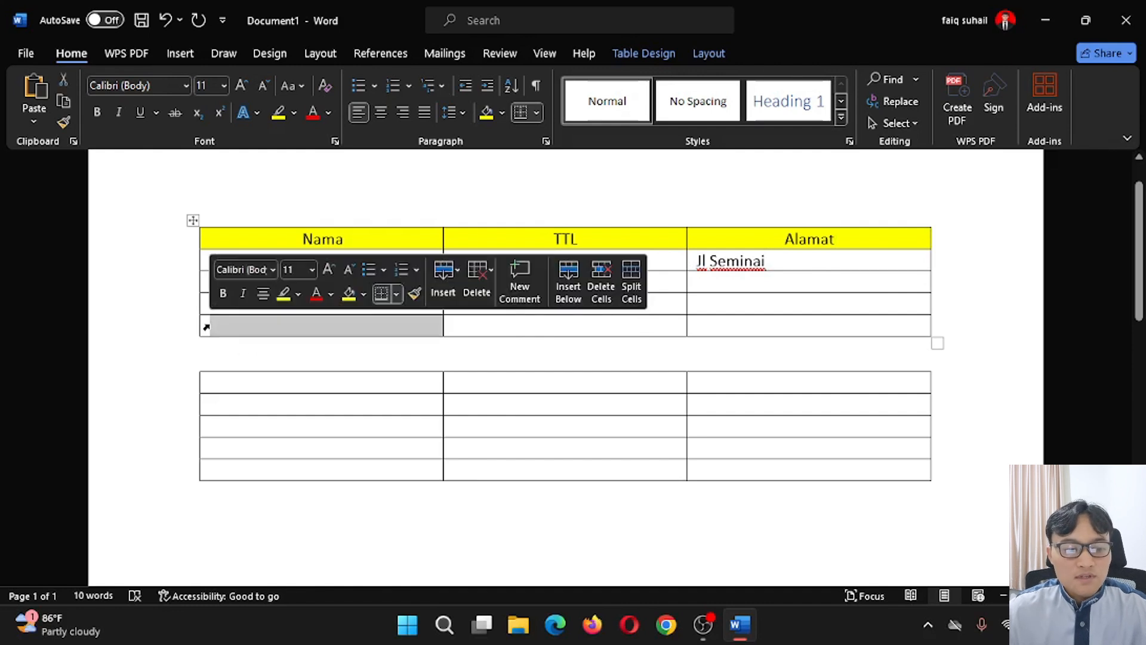
pyautogui.click(219, 328)
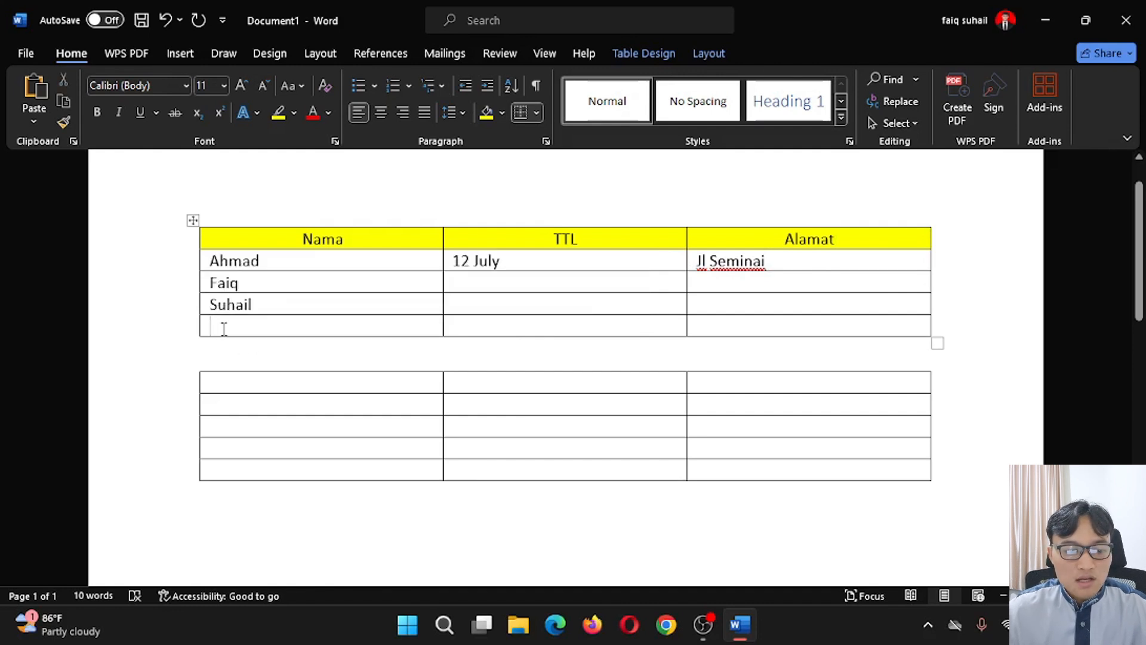
# Delete the empty five-row table below the student table and place the cursor in the student table's last Nama cell
pyautogui.moveTo(159, 384); pyautogui.dragTo(907, 480)
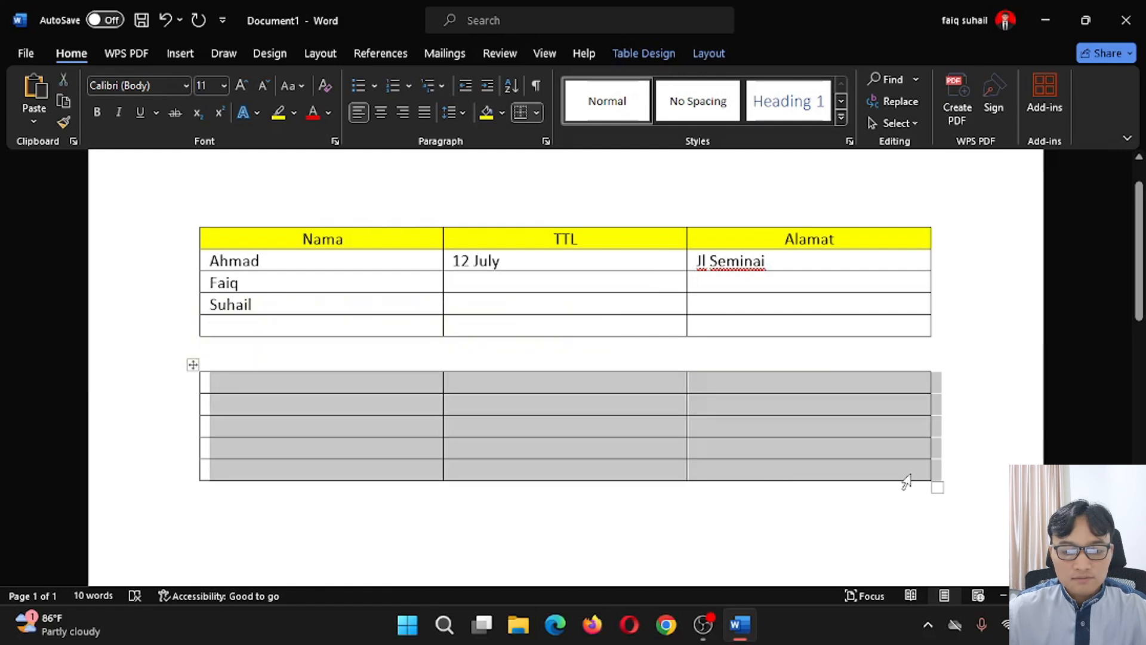
pyautogui.press('BackSpace')
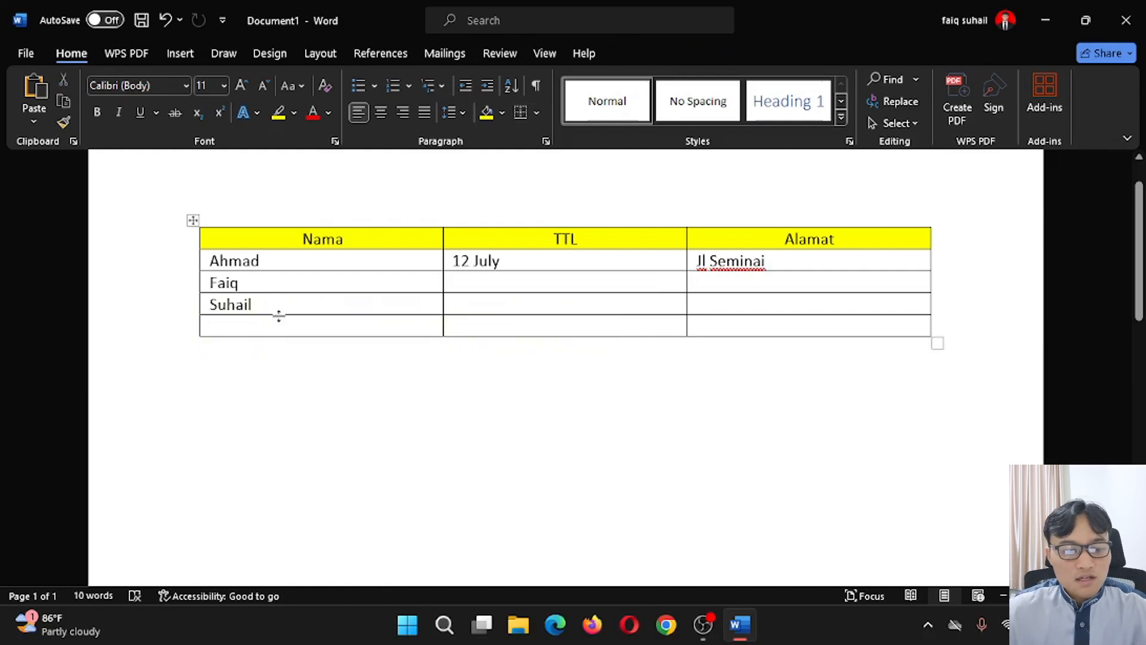
pyautogui.click(272, 327)
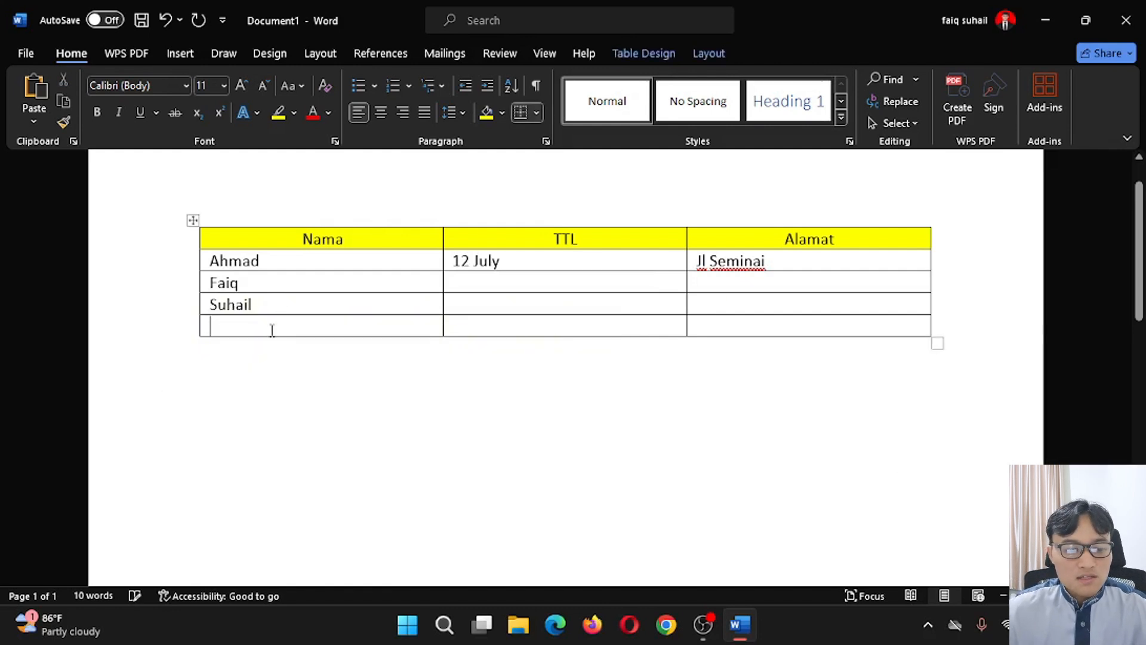
# Insert another empty row below the last row of the student table
pyautogui.rightClick(221, 328)
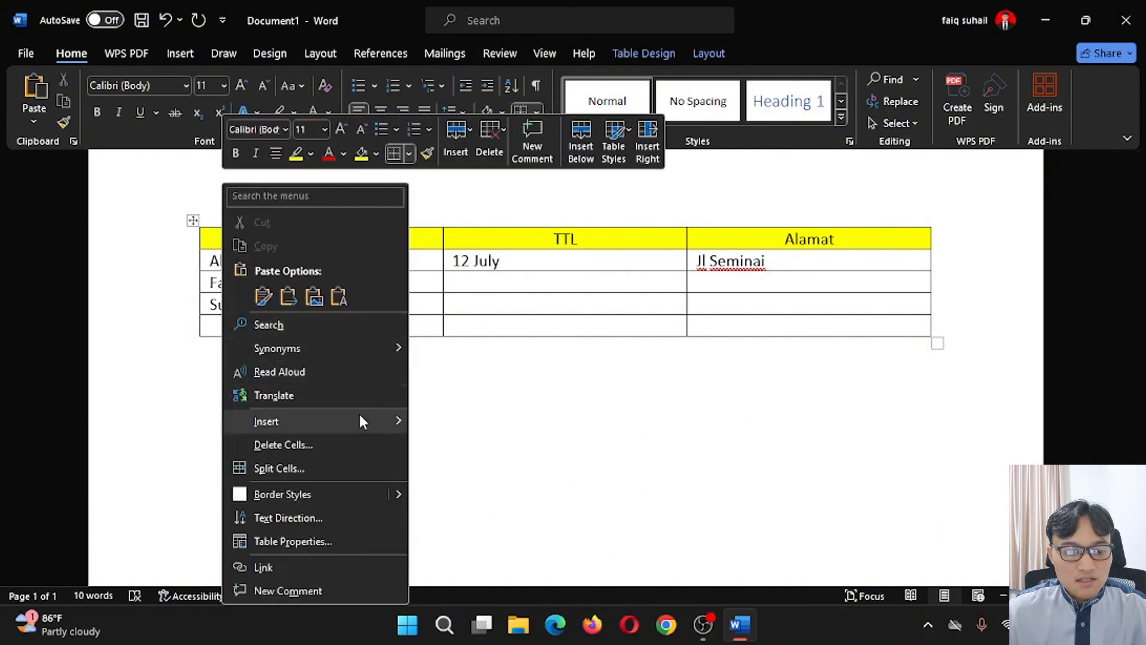
pyautogui.moveTo(281, 423)
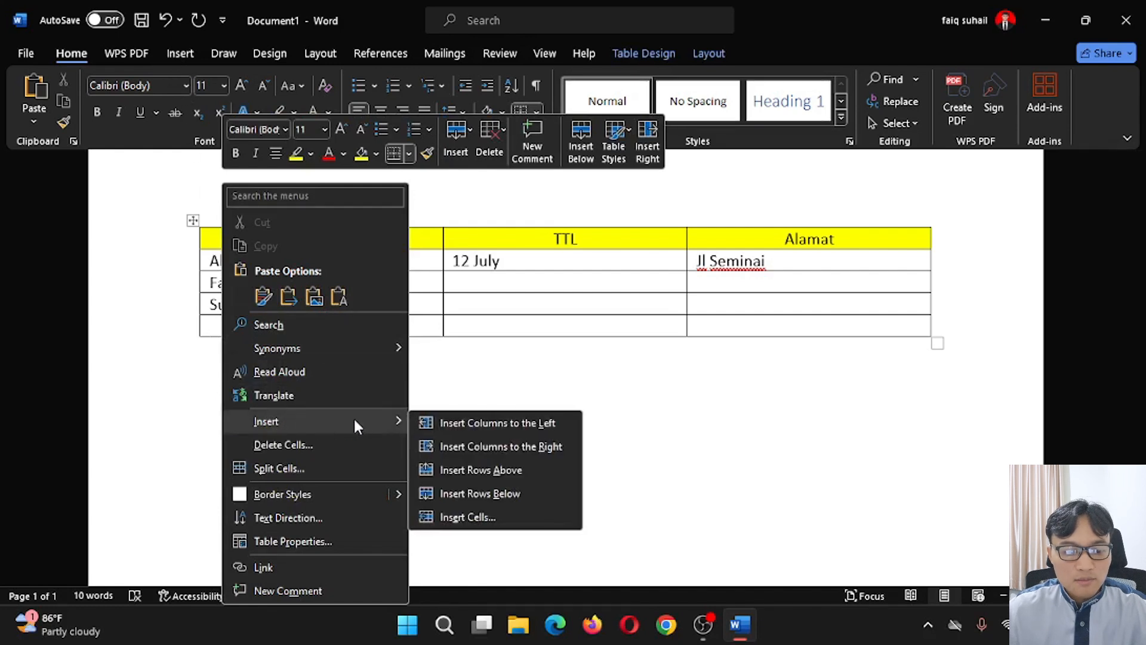
pyautogui.click(494, 496)
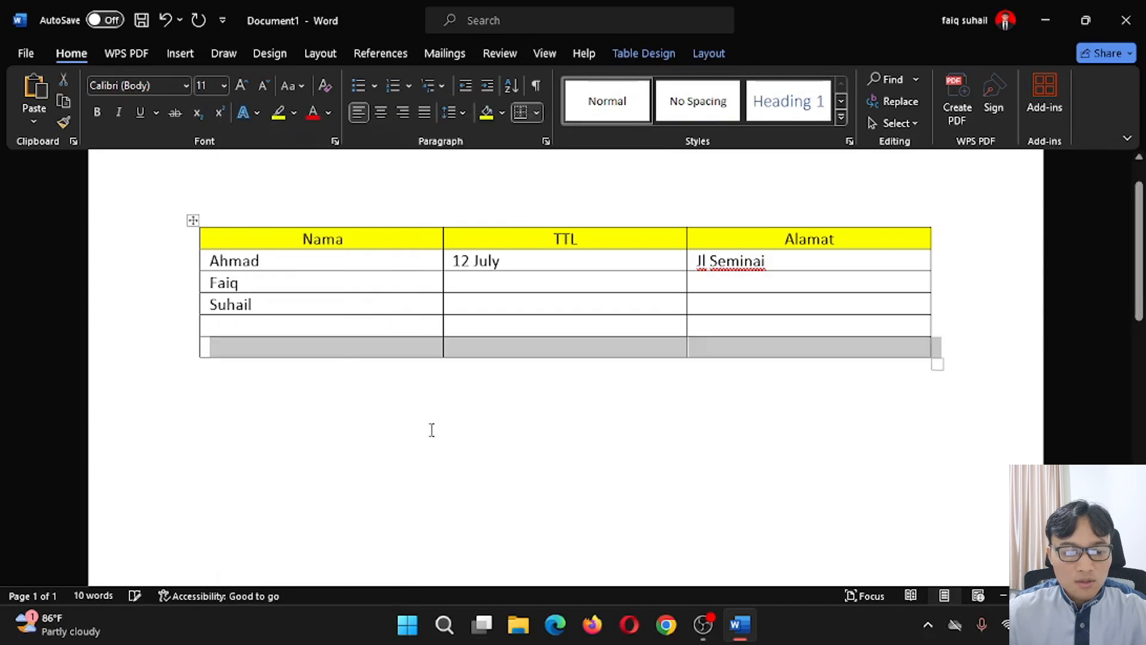
pyautogui.click(245, 355)
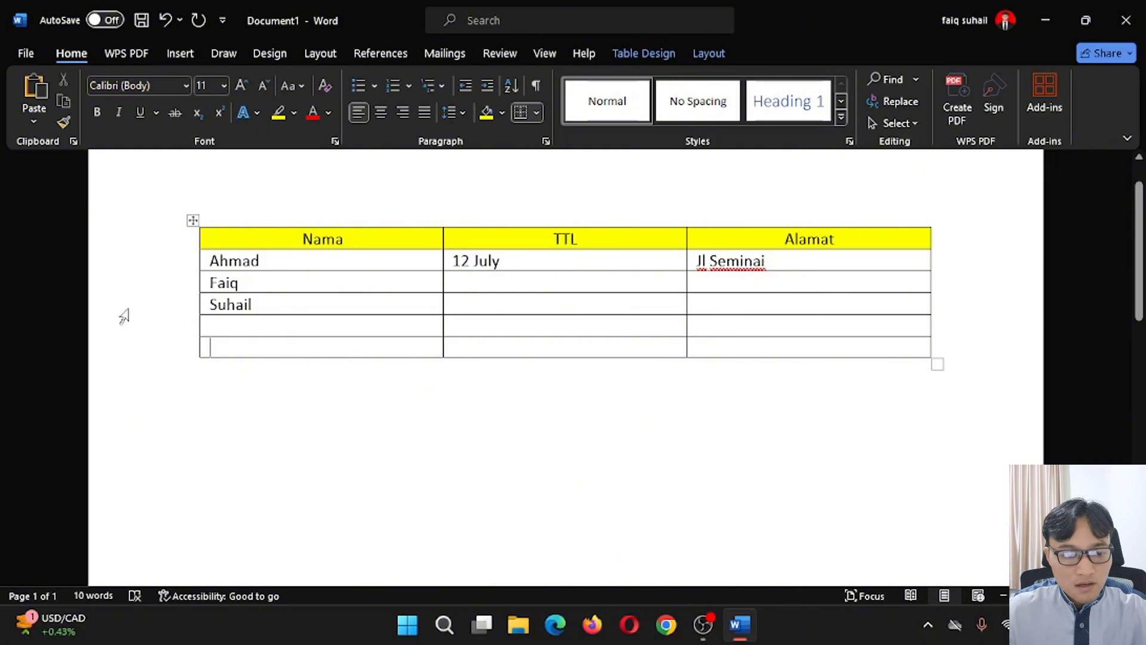
# Insert a column to the left of the Nama column and narrow it to fit short numbers
pyautogui.click(238, 240)
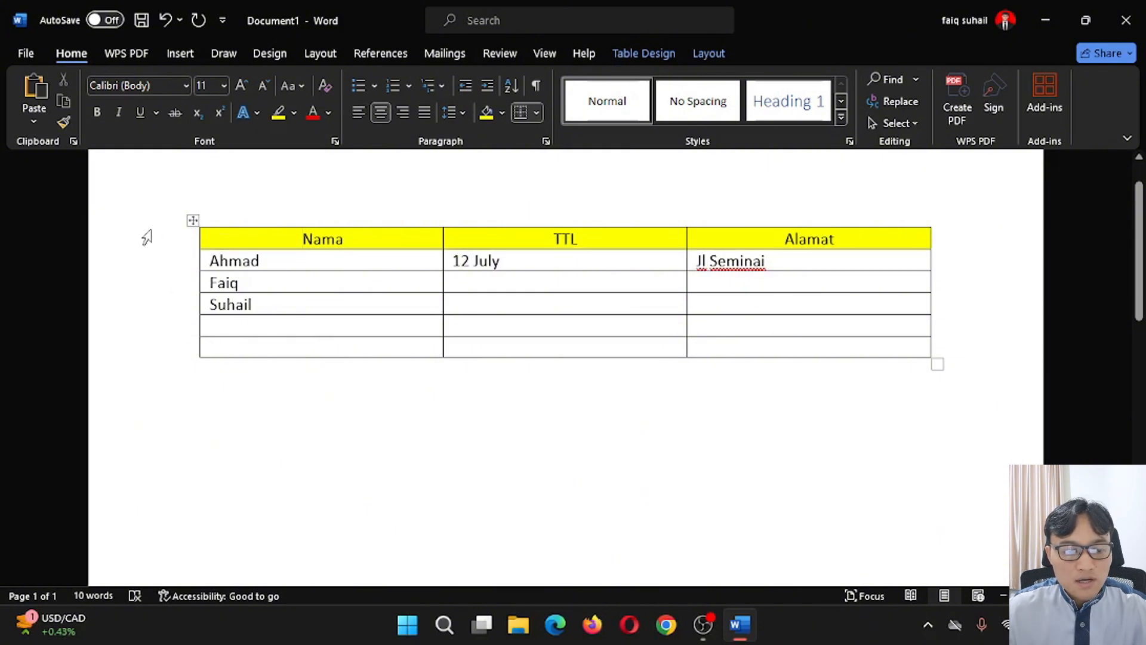
pyautogui.rightClick(216, 239)
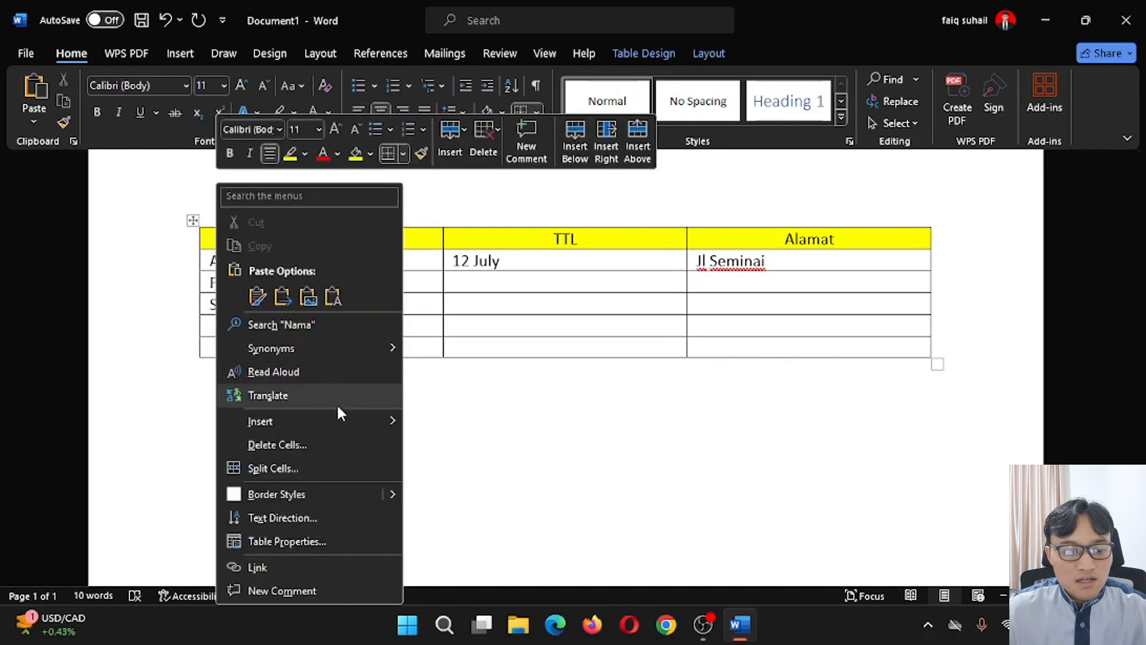
pyautogui.moveTo(347, 421)
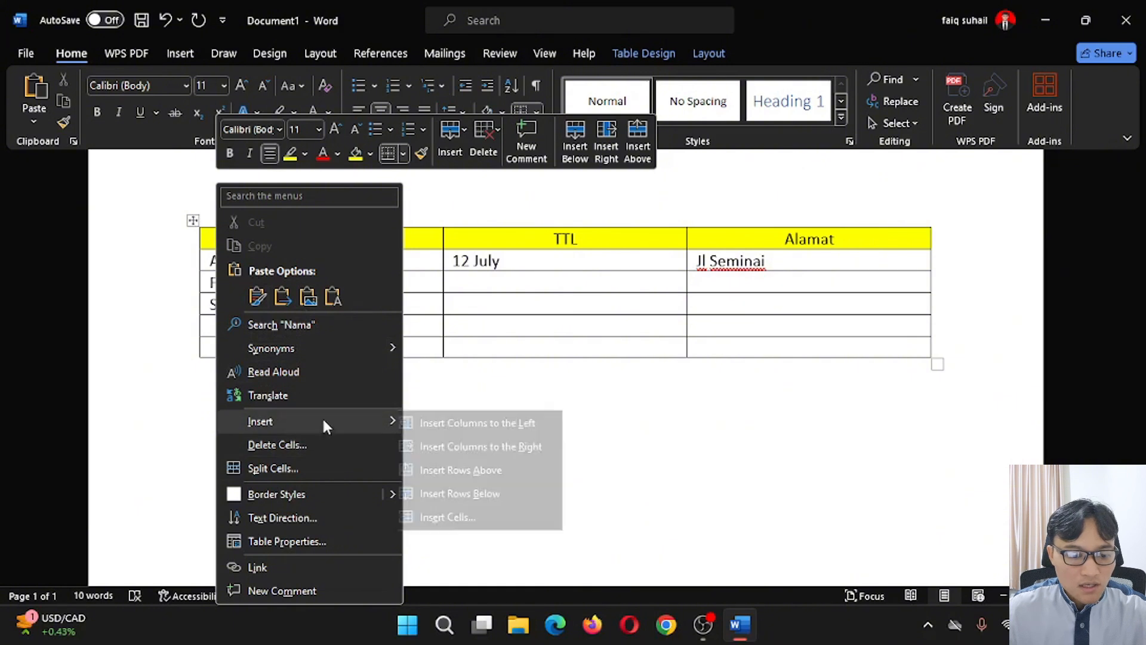
pyautogui.click(491, 422)
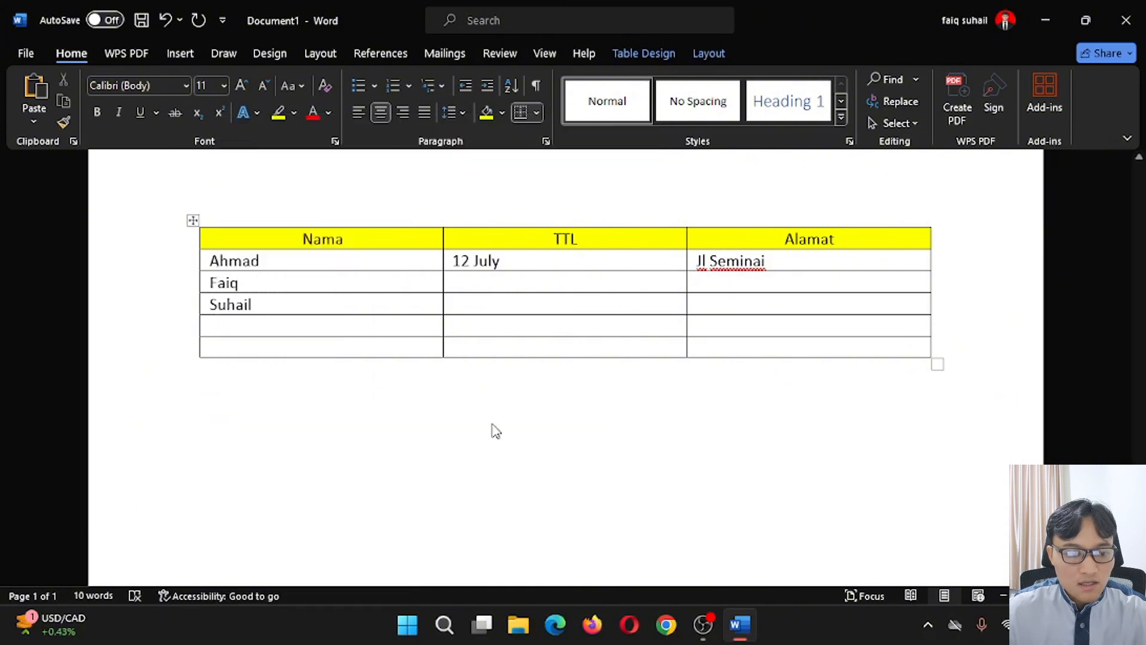
pyautogui.click(342, 383)
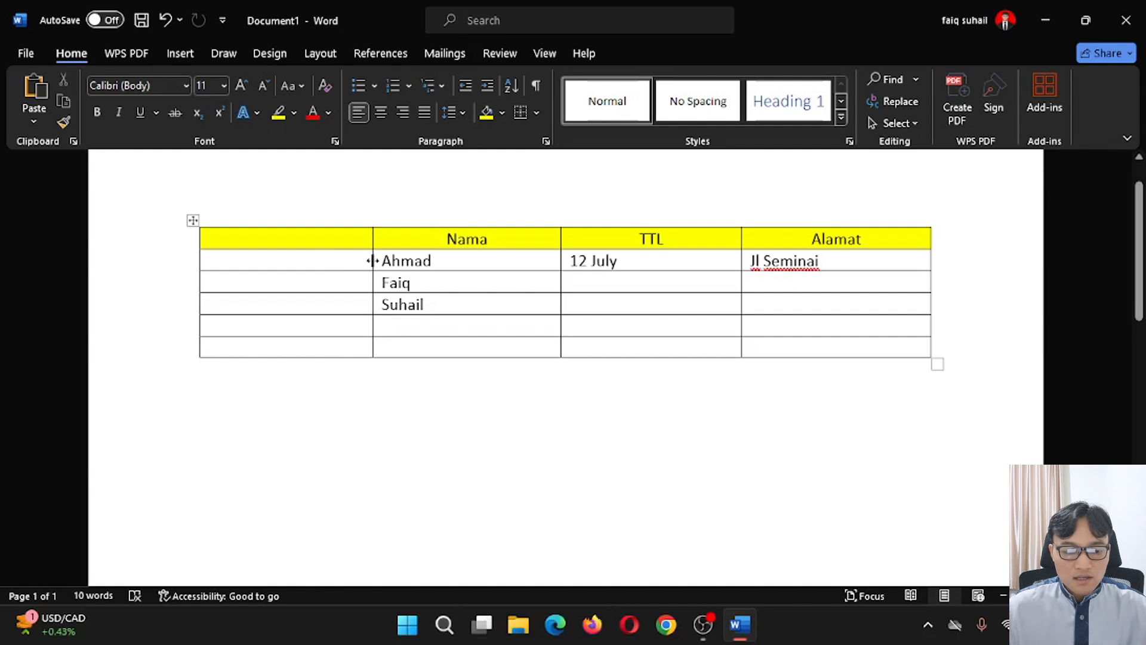
pyautogui.moveTo(373, 260); pyautogui.dragTo(253, 260)
# Enter the heading No in the new first column and number the rows below it 1 to 5
pyautogui.click(219, 238)
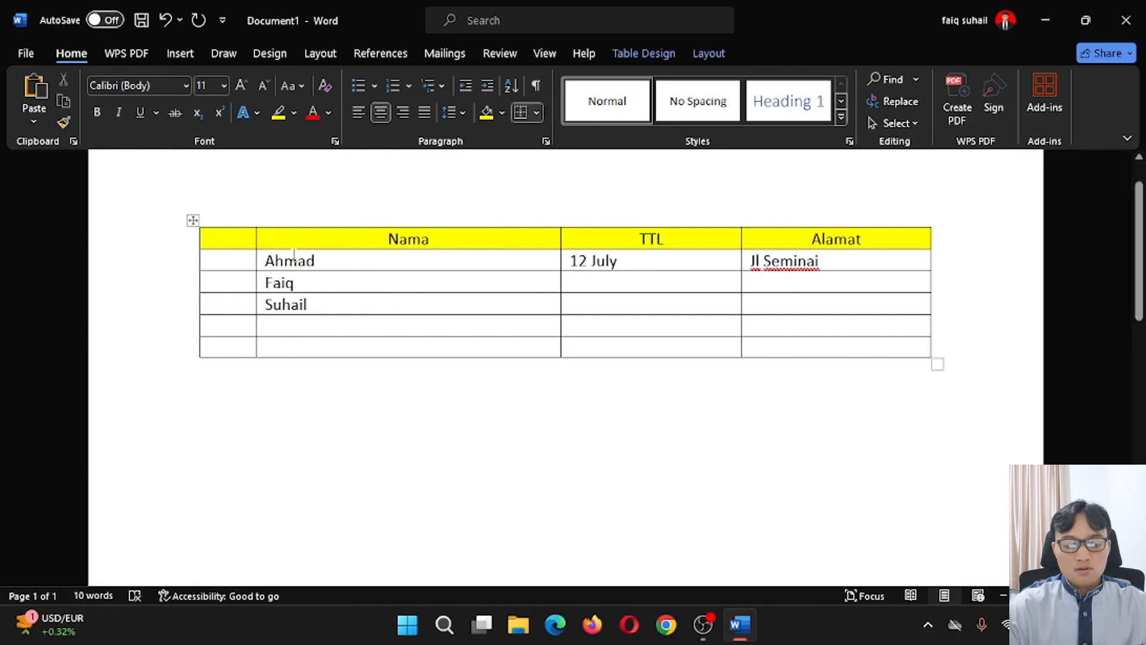
pyautogui.write('No')
pyautogui.click(213, 261)
pyautogui.write('1')
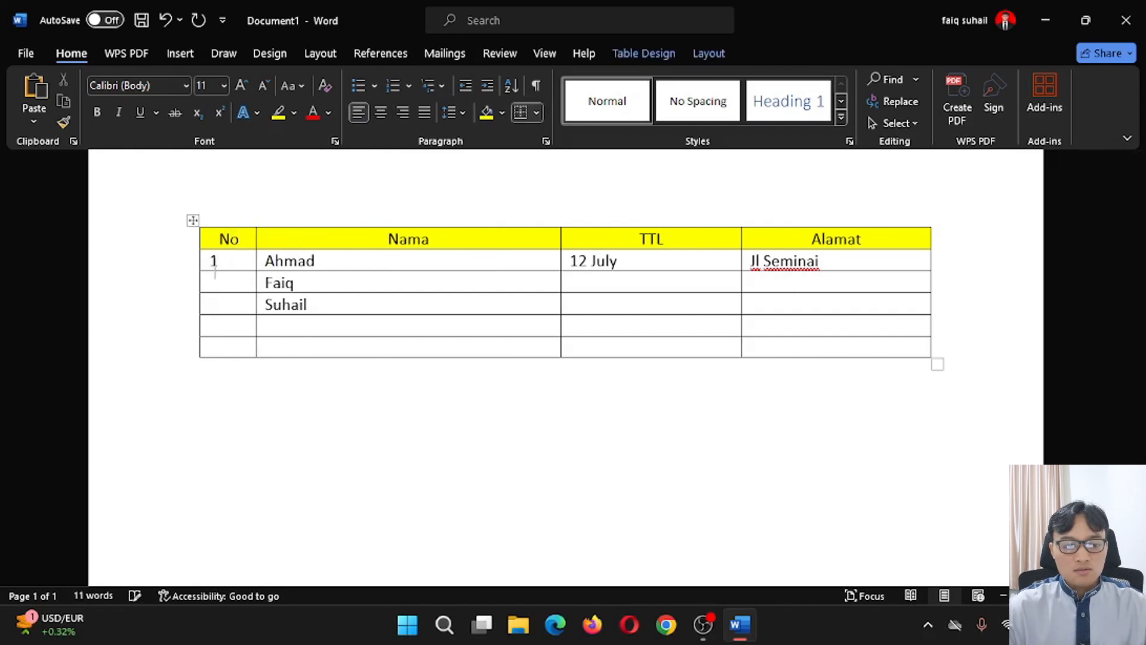
pyautogui.write('4')
pyautogui.press('Down')
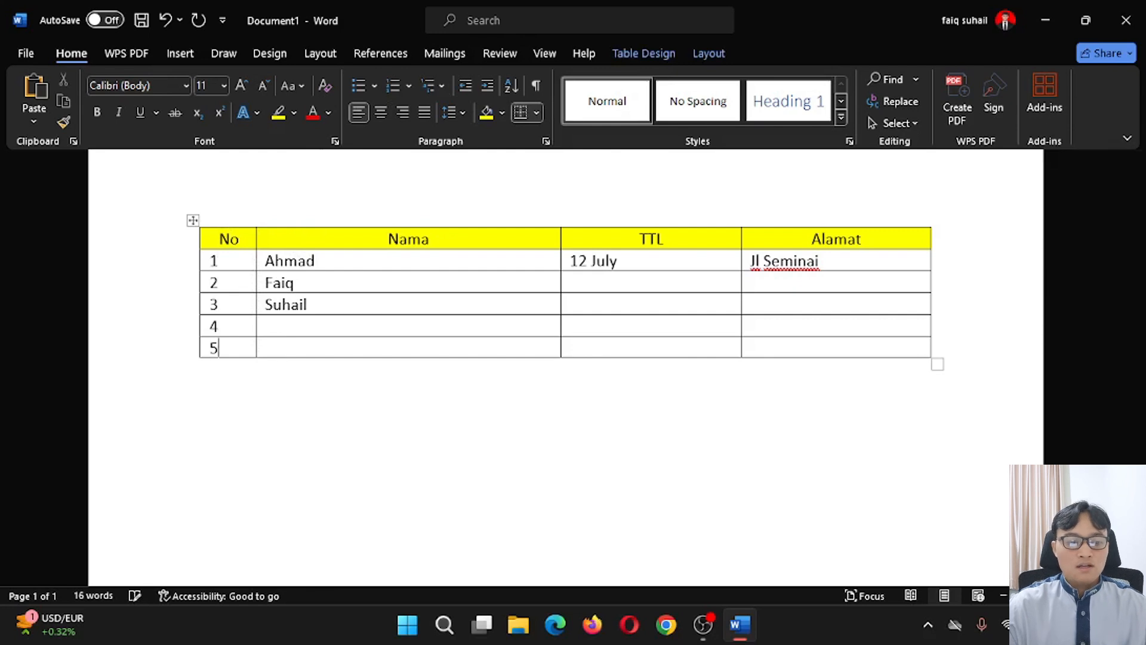
pyautogui.click(305, 429)
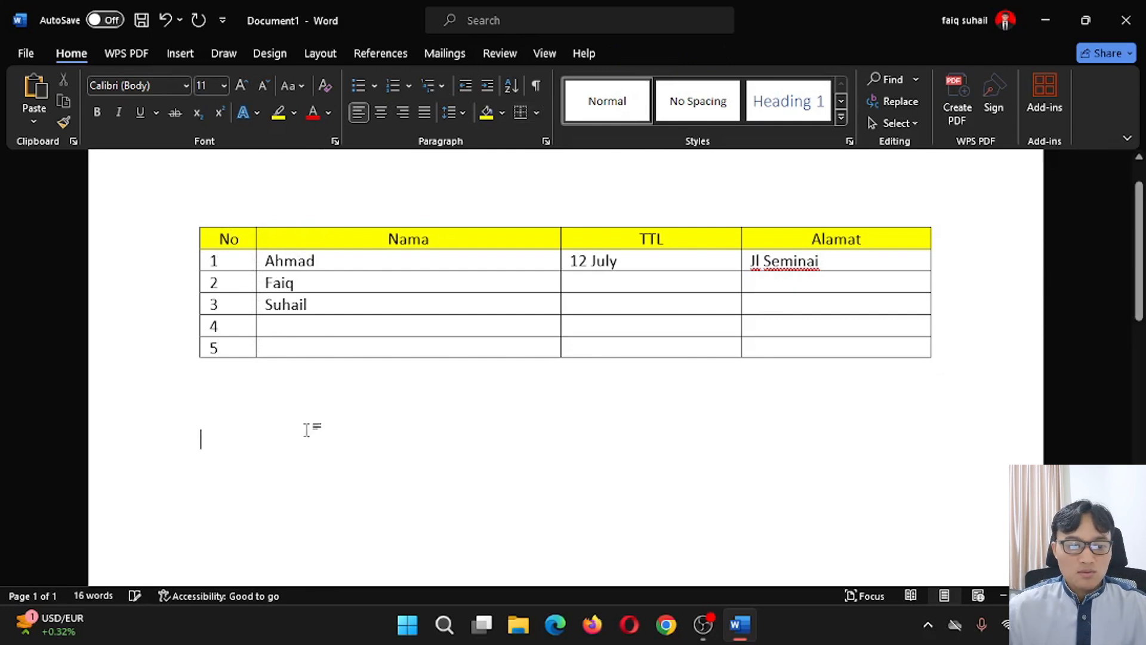
# Centre the row numbers 1 to 5 in the No column
pyautogui.moveTo(199, 264); pyautogui.dragTo(216, 346)
pyautogui.click(381, 113)
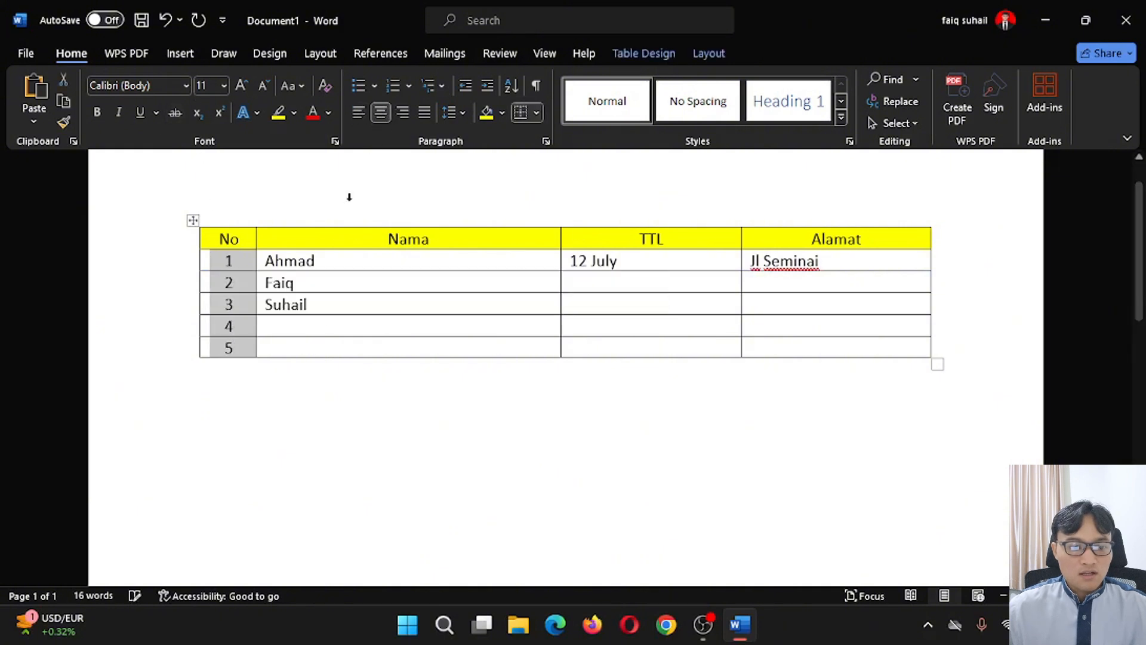
pyautogui.click(378, 302)
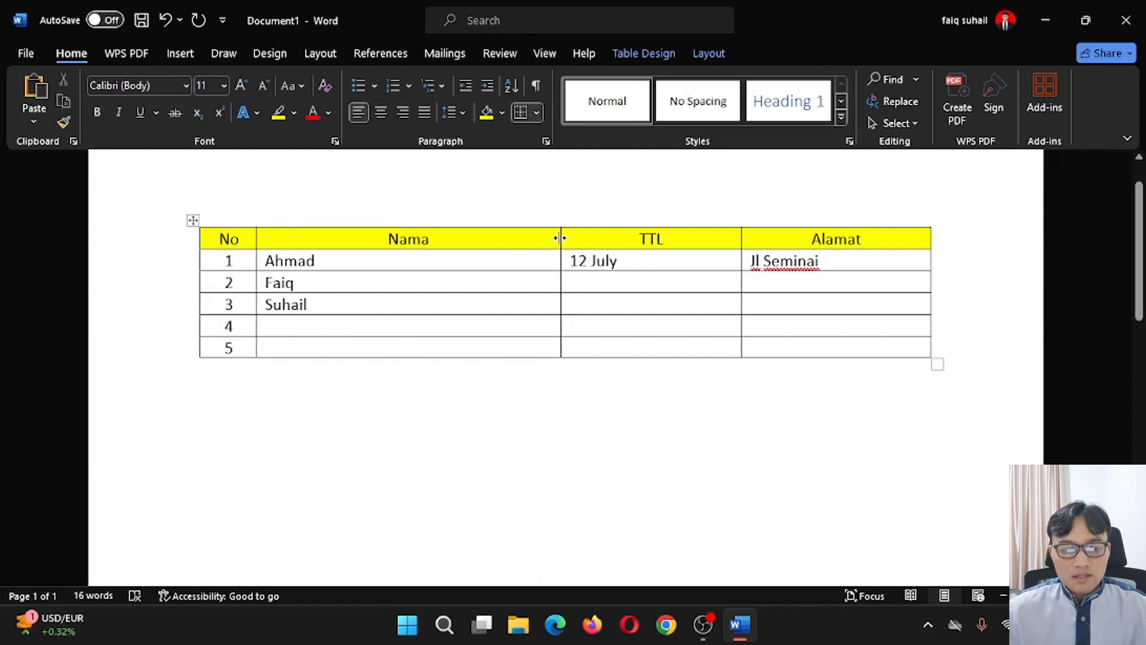
# Narrow the Nama and TTL columns so that the Alamat column becomes wider
pyautogui.moveTo(560, 238); pyautogui.dragTo(488, 235)
pyautogui.moveTo(739, 238); pyautogui.dragTo(650, 238)
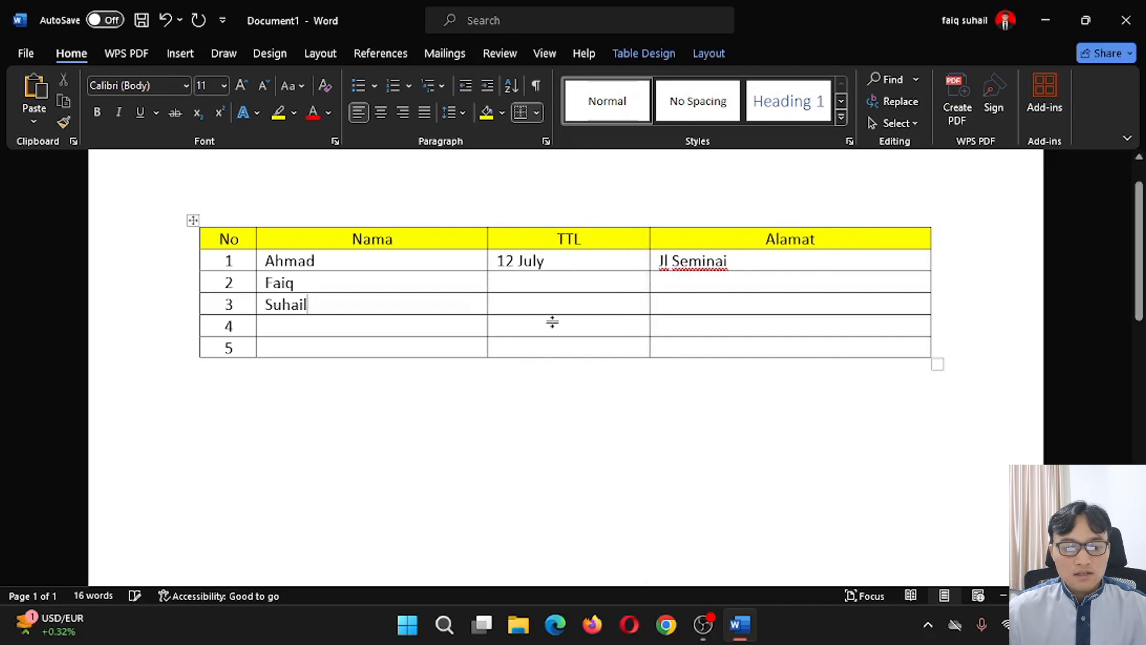
pyautogui.click(410, 385)
pyautogui.press('Return')
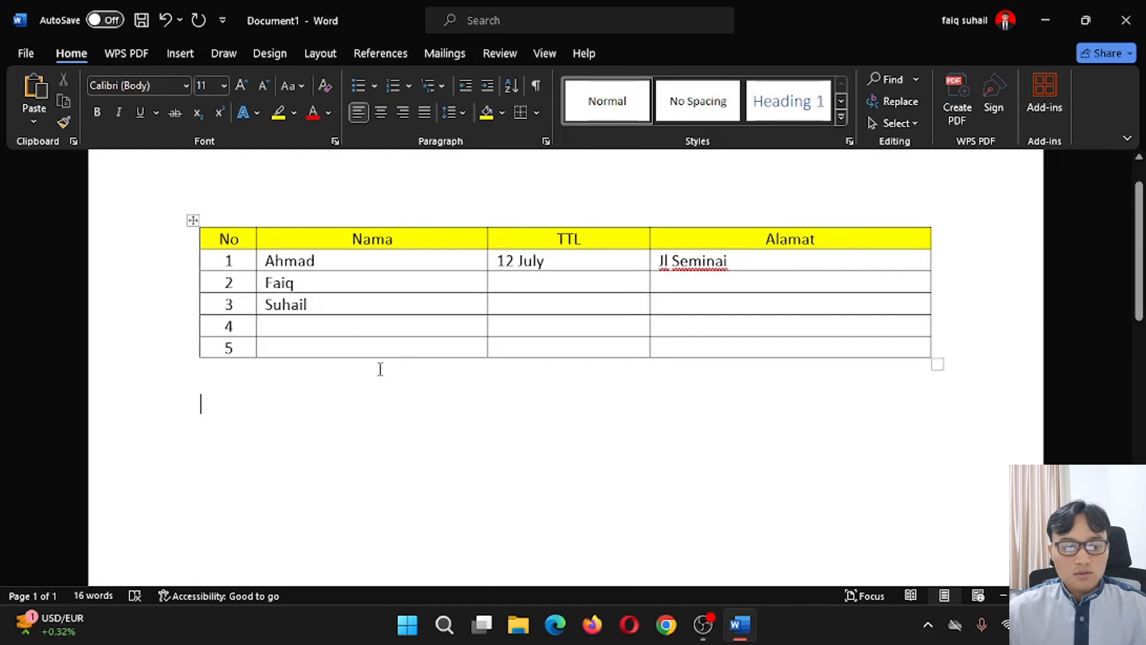
pyautogui.click(359, 325)
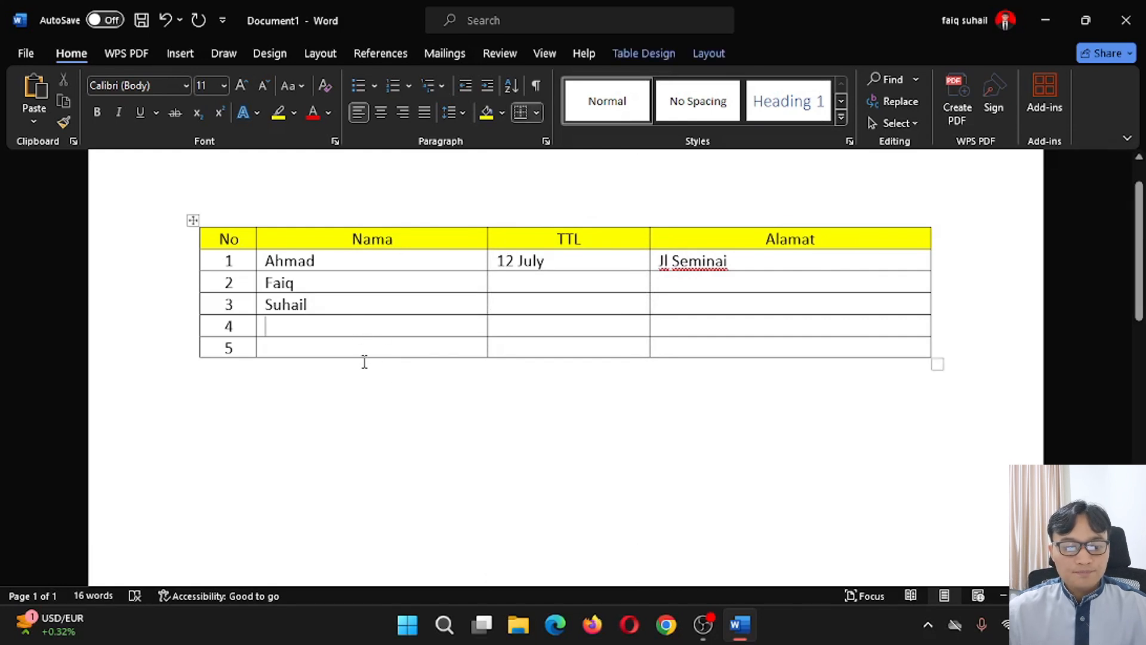
pyautogui.click(725, 285)
pyautogui.click(220, 431)
pyautogui.click(269, 392)
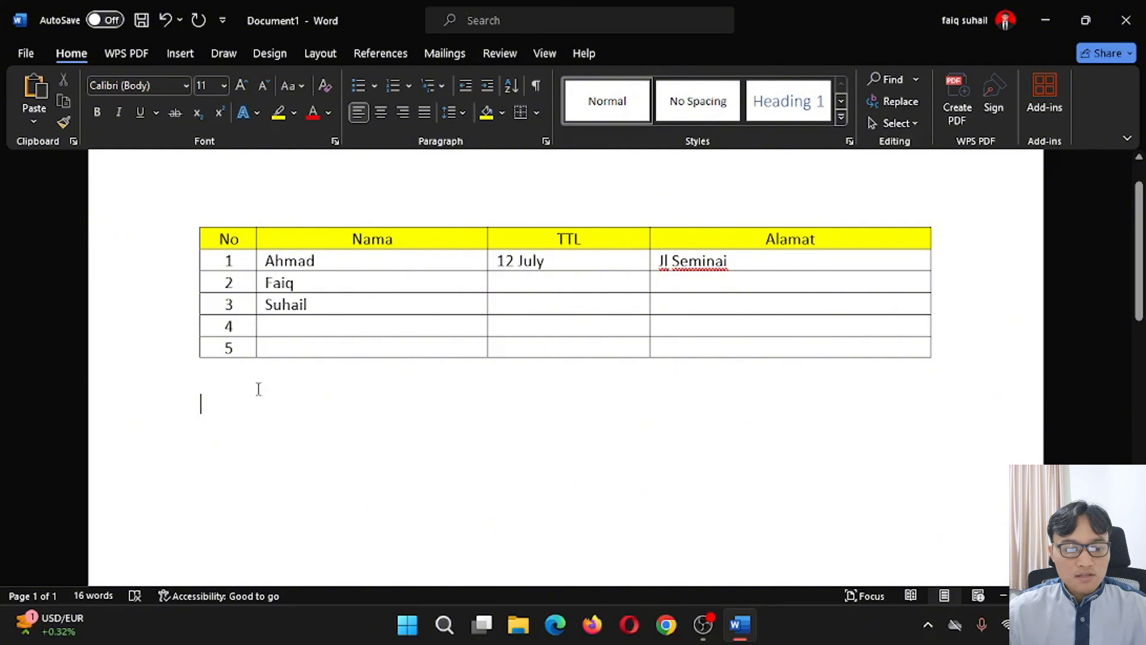
pyautogui.click(257, 371)
pyautogui.click(264, 405)
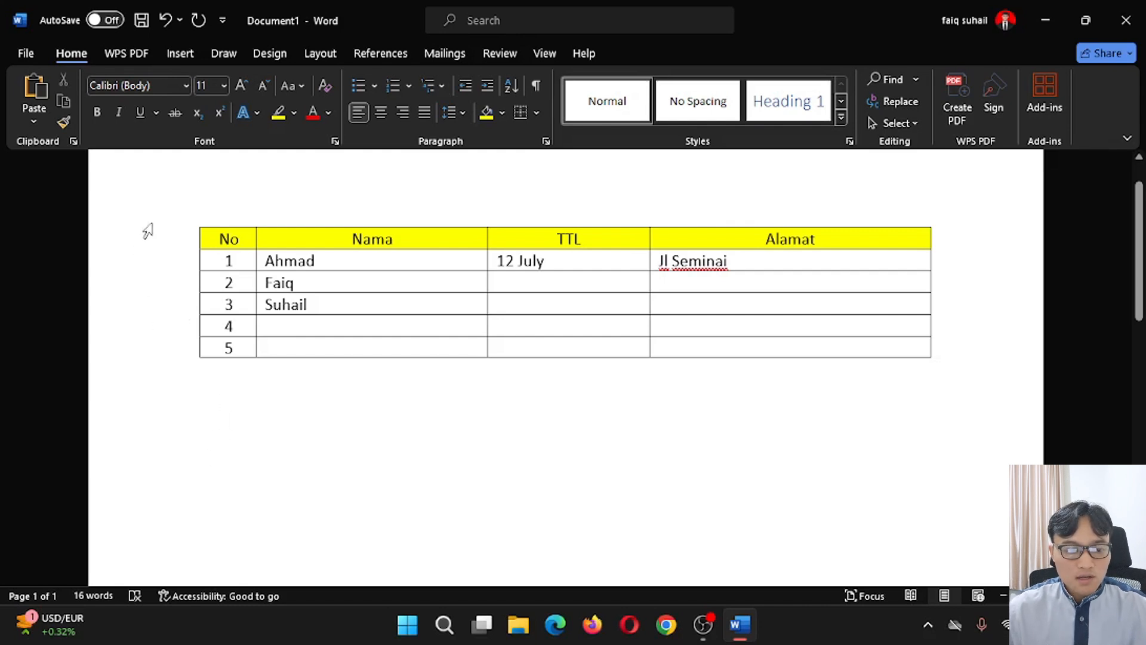
pyautogui.moveTo(173, 235); pyautogui.dragTo(982, 357)
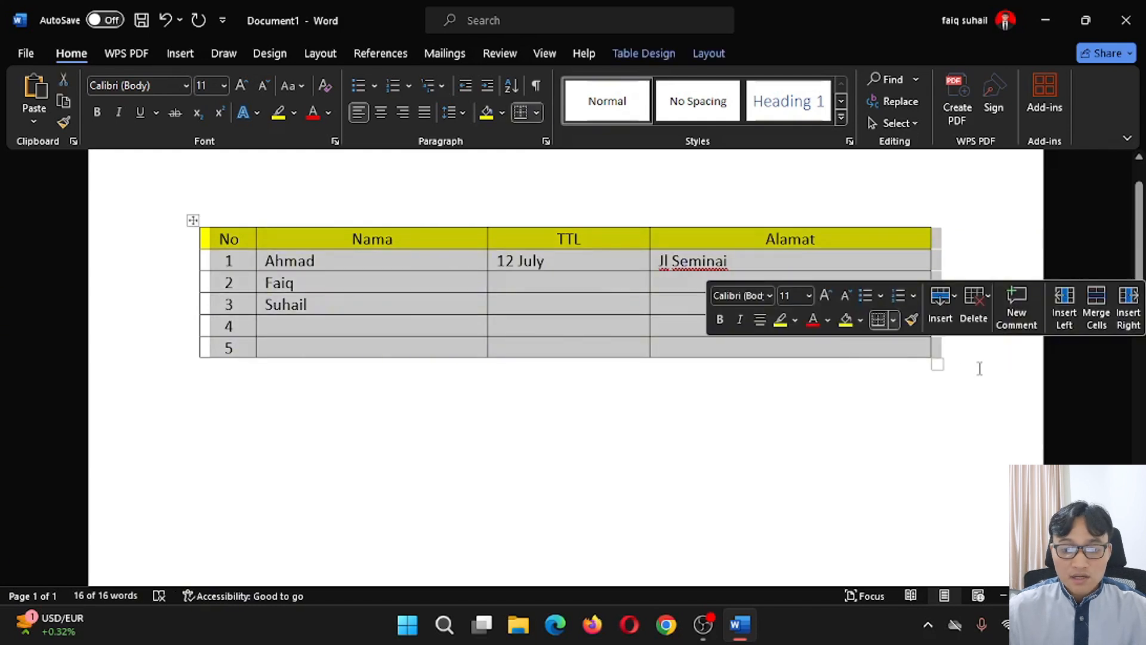
pyautogui.click(987, 295)
pyautogui.click(894, 394)
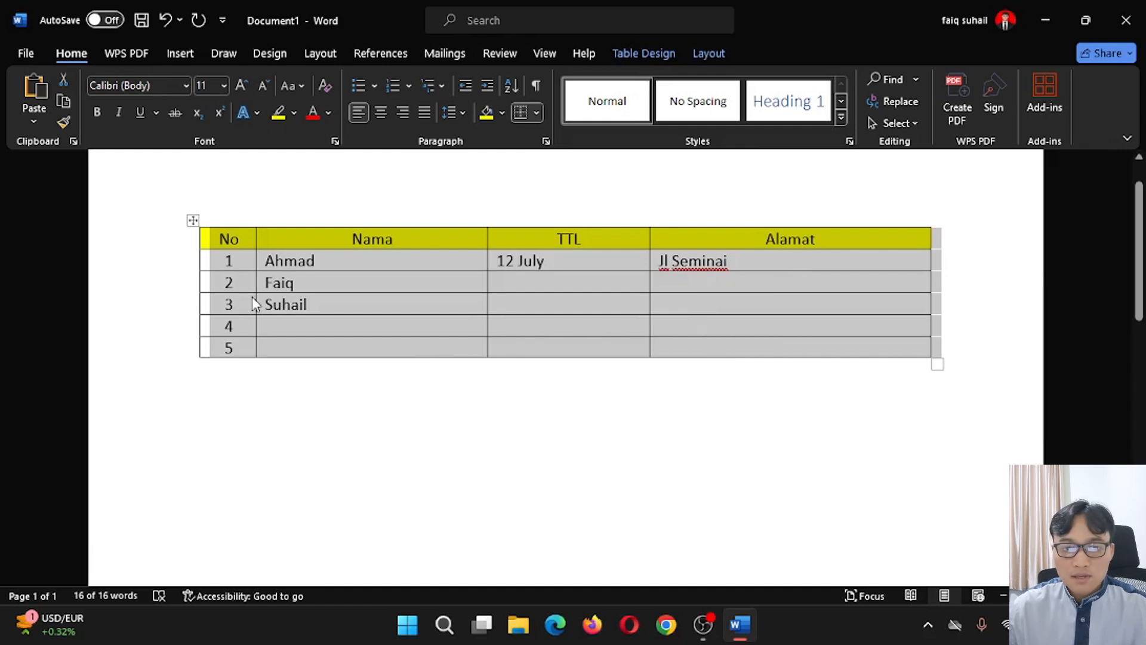
pyautogui.click(240, 391)
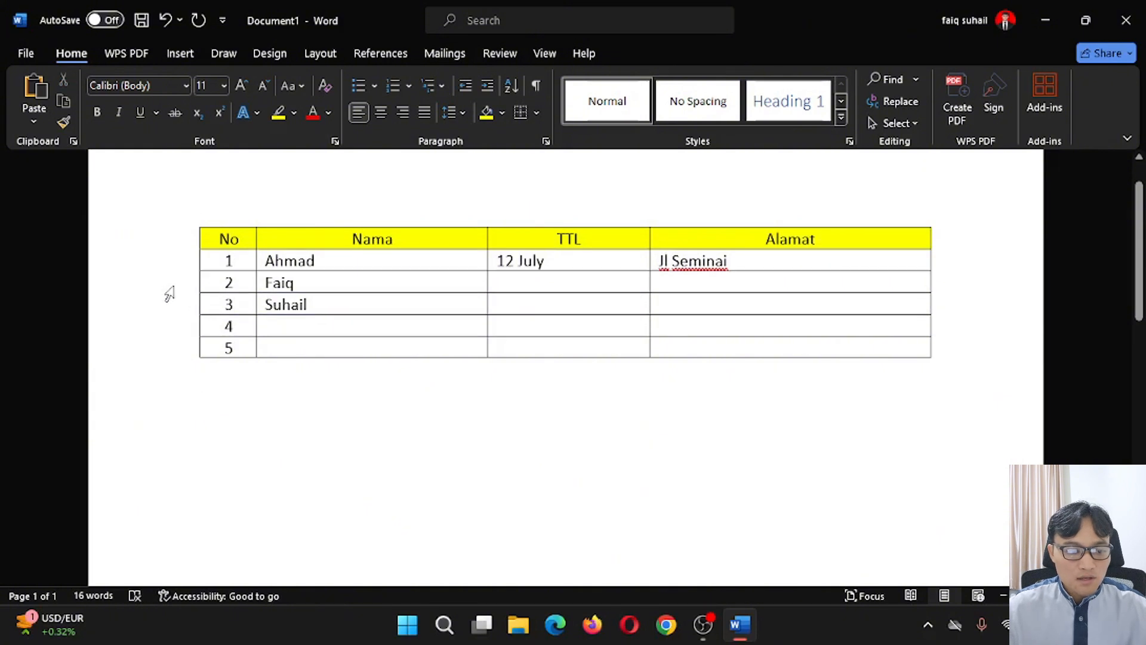
# Delete the entire row numbered 3 from the student table
pyautogui.moveTo(173, 315); pyautogui.dragTo(883, 311)
pyautogui.press('BackSpace')
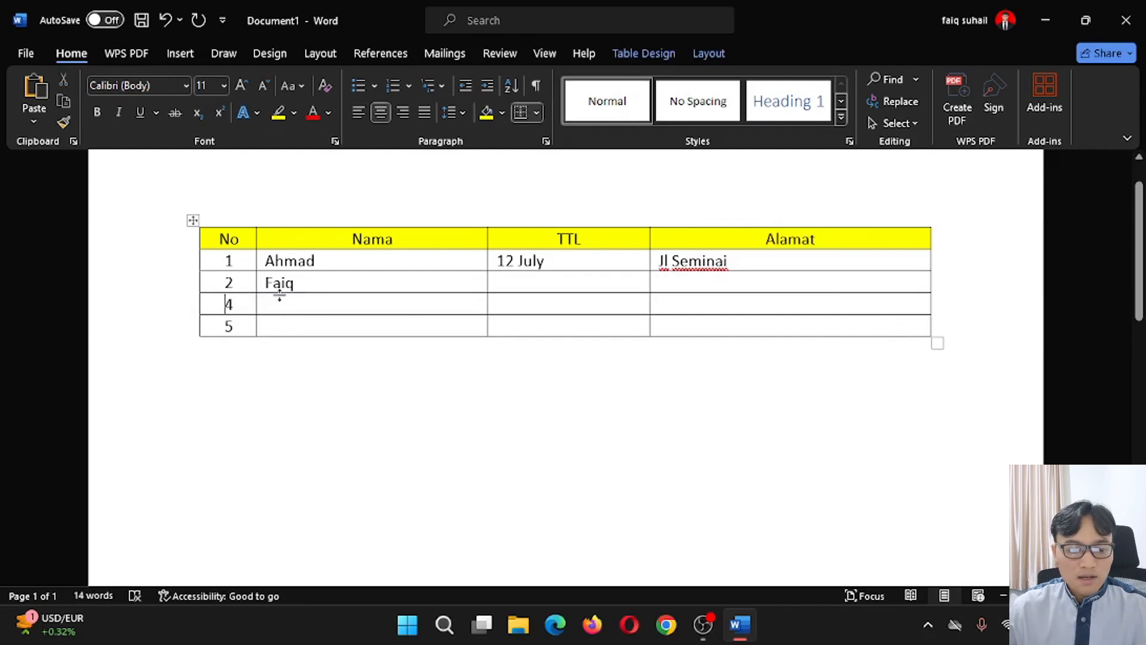
pyautogui.click(287, 406)
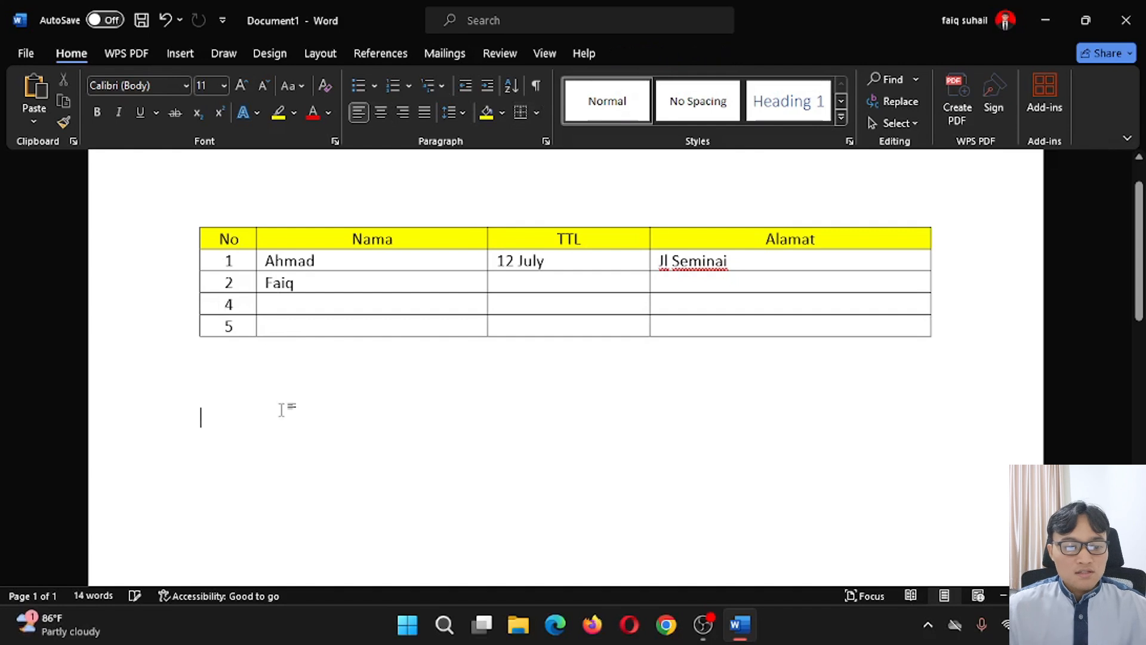
pyautogui.click(290, 355)
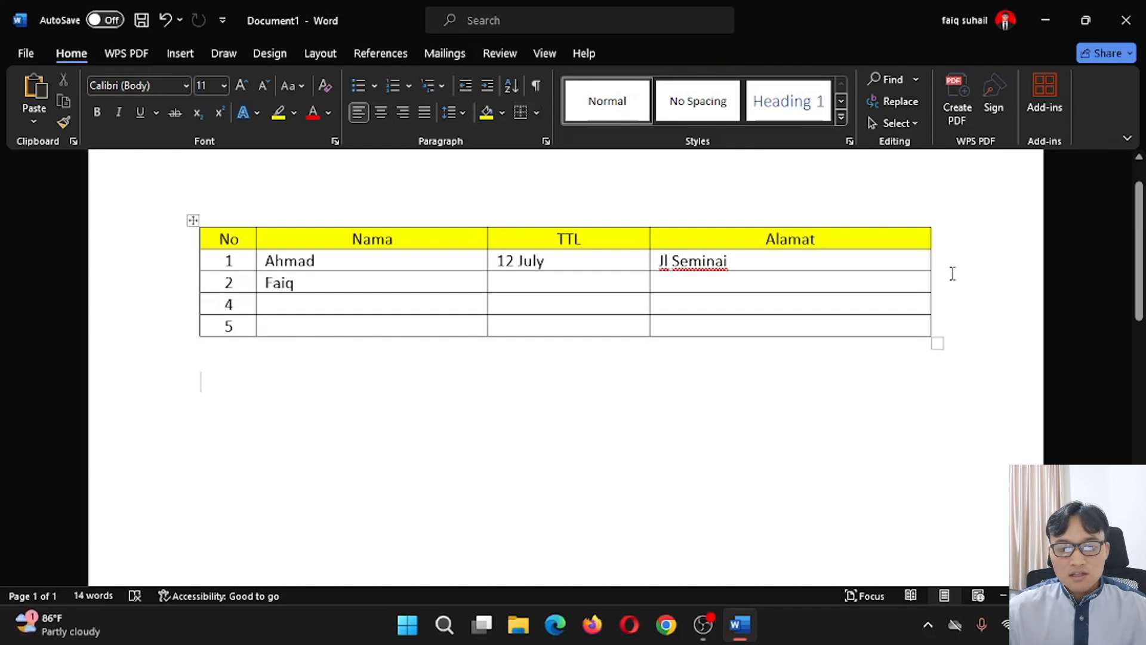
# Insert a column to the right of the Alamat column and give it the heading Foto
pyautogui.click(917, 243)
pyautogui.rightClick(916, 242)
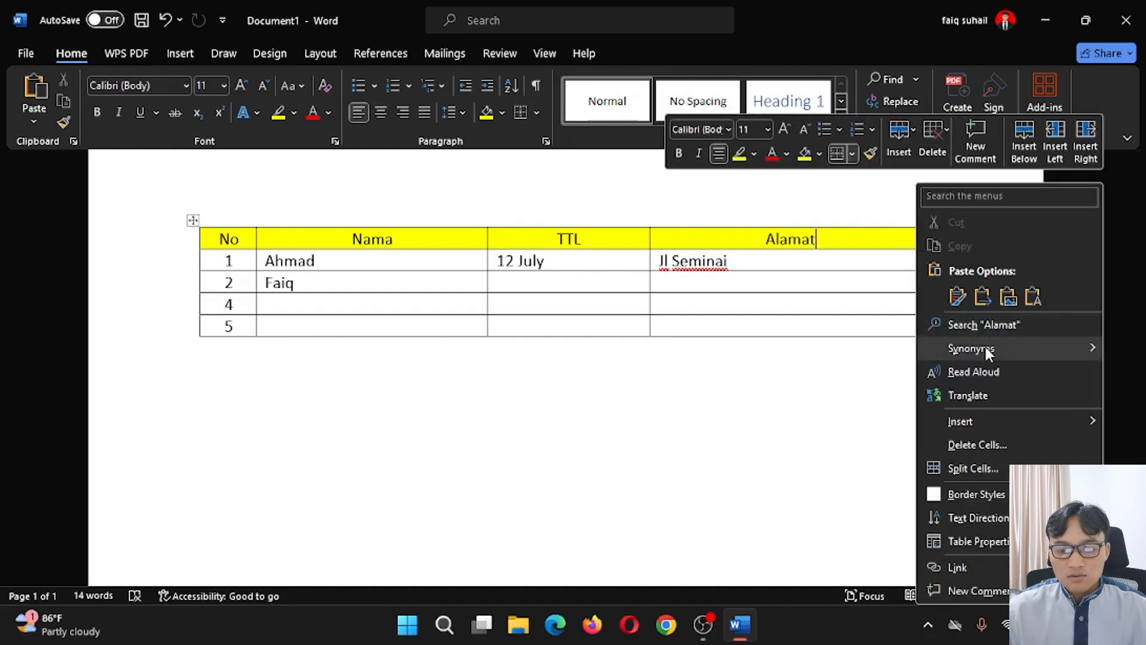
pyautogui.moveTo(1008, 424)
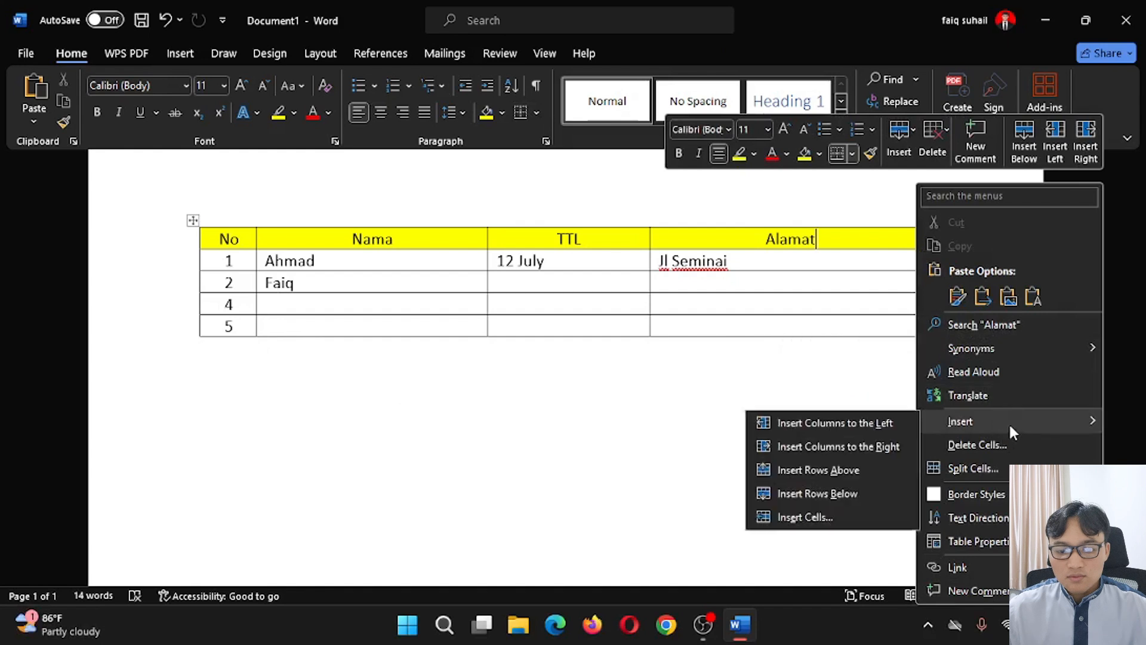
pyautogui.click(871, 447)
pyautogui.click(860, 241)
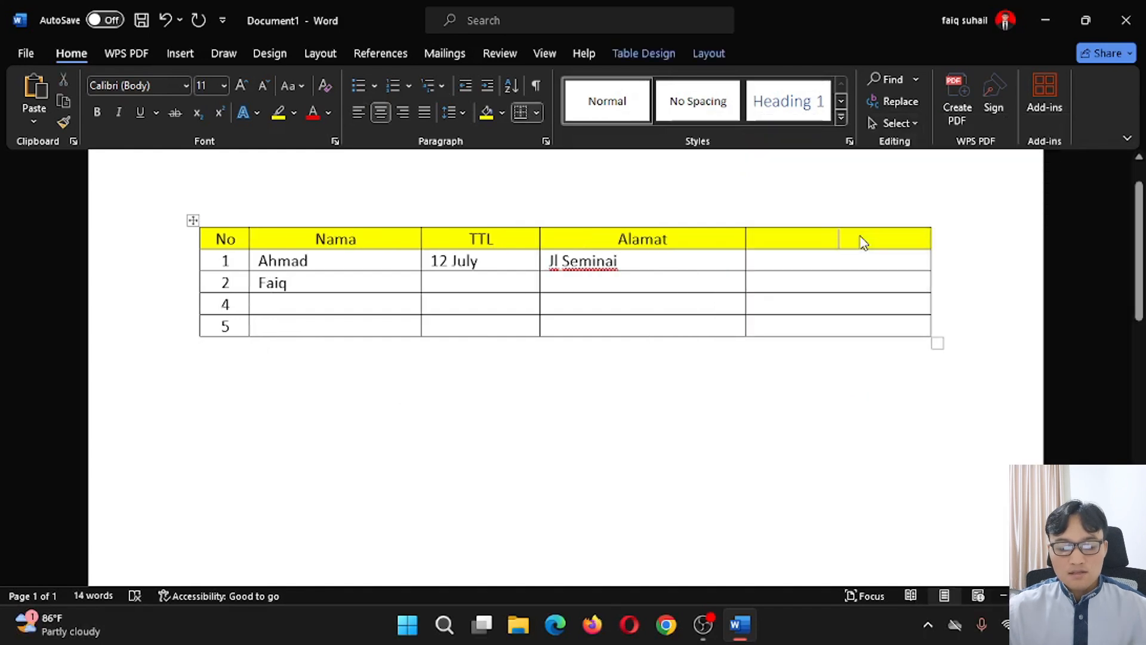
pyautogui.write('Foto')
# Insert the picture Foto me from this device's Pictures folder into the Foto cell of row 1
pyautogui.press('Down')
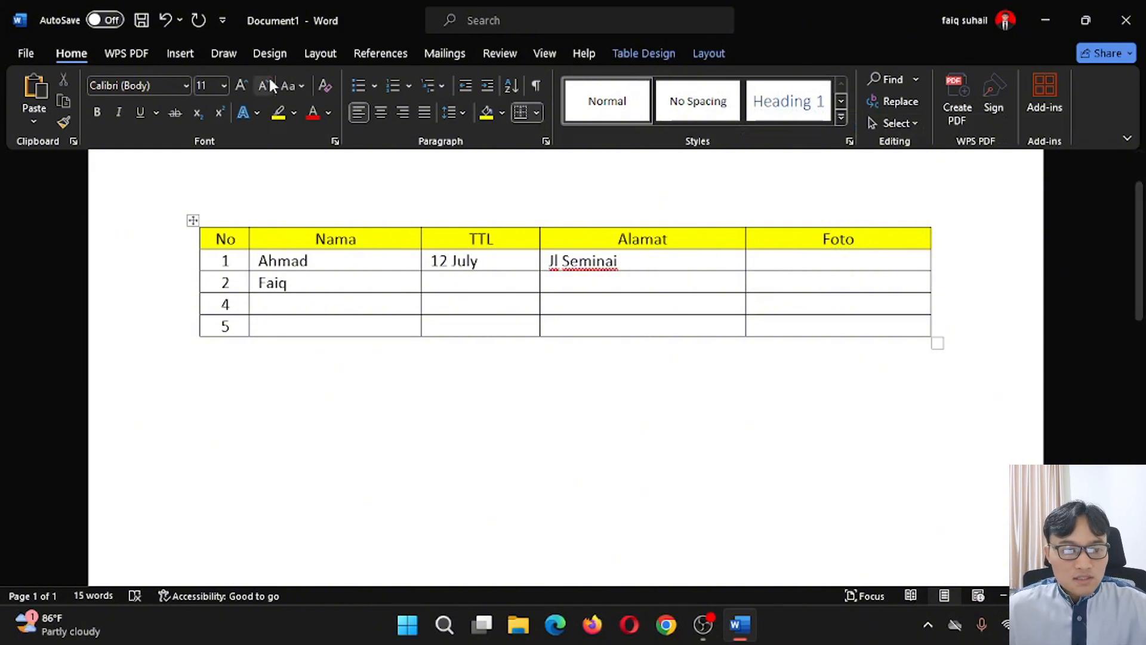
pyautogui.click(180, 55)
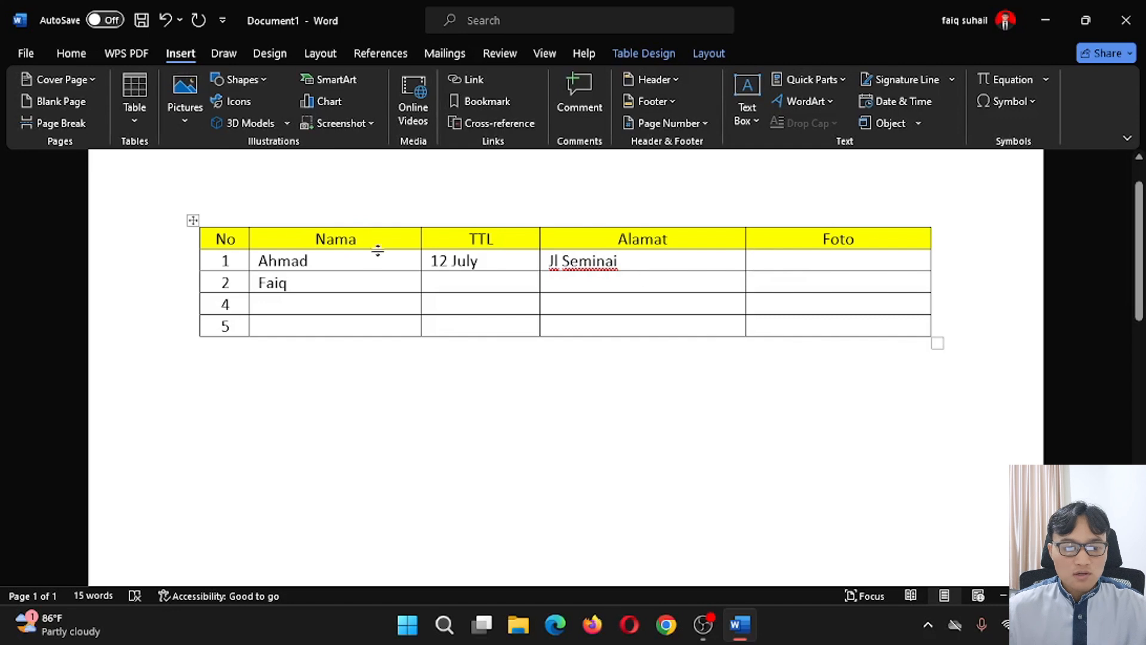
pyautogui.click(185, 121)
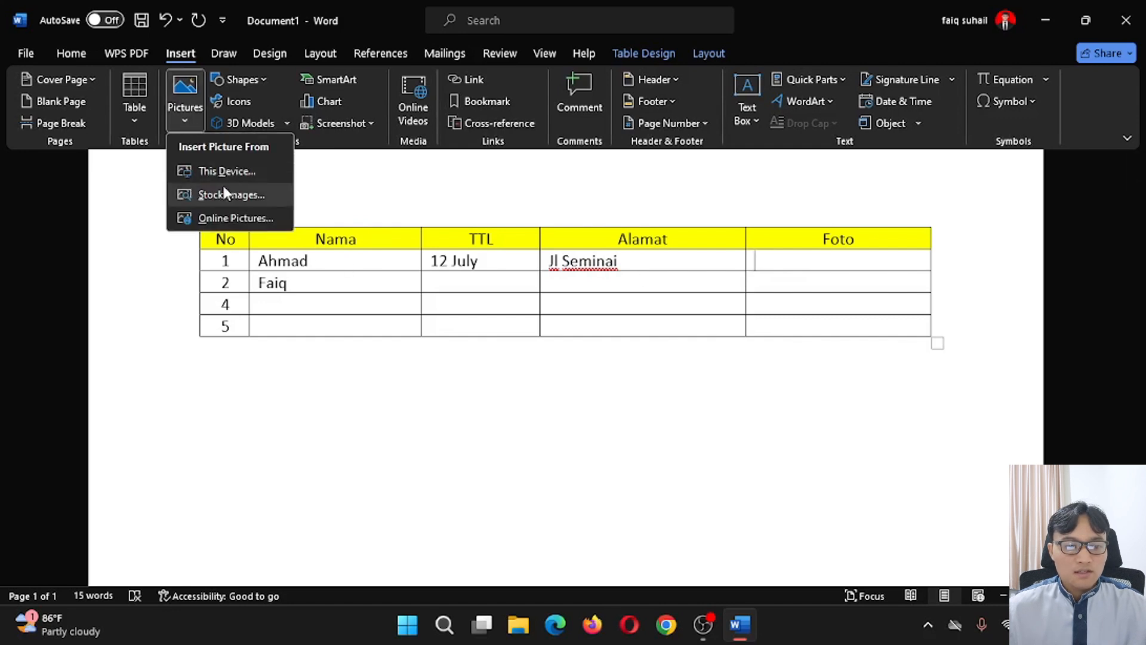
pyautogui.click(184, 122)
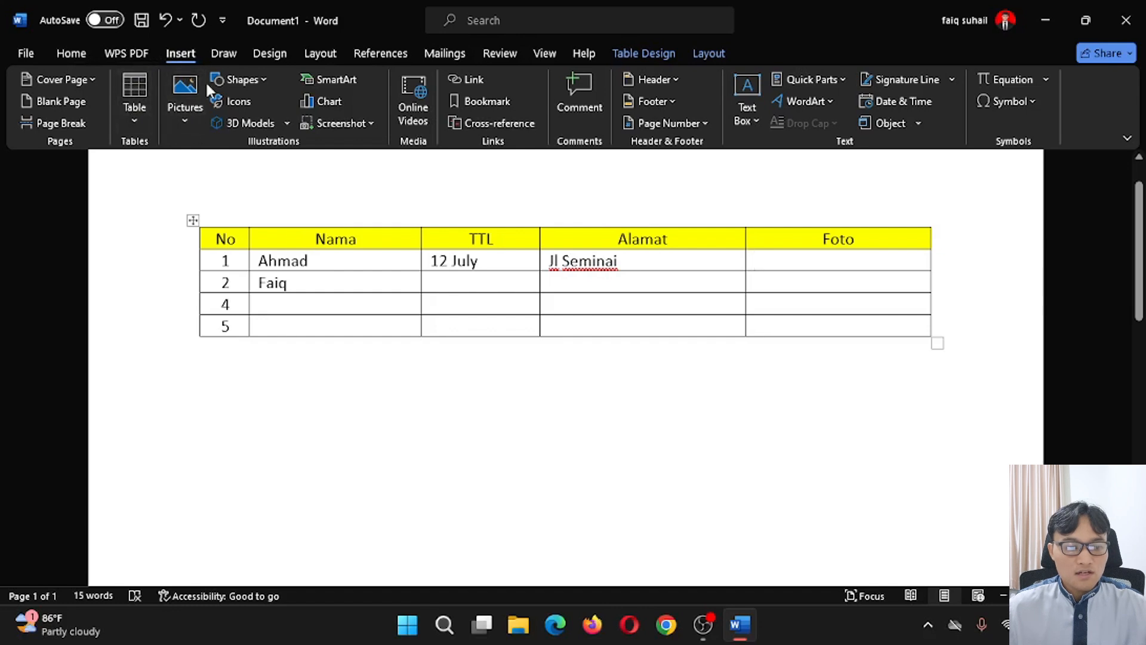
pyautogui.click(191, 121)
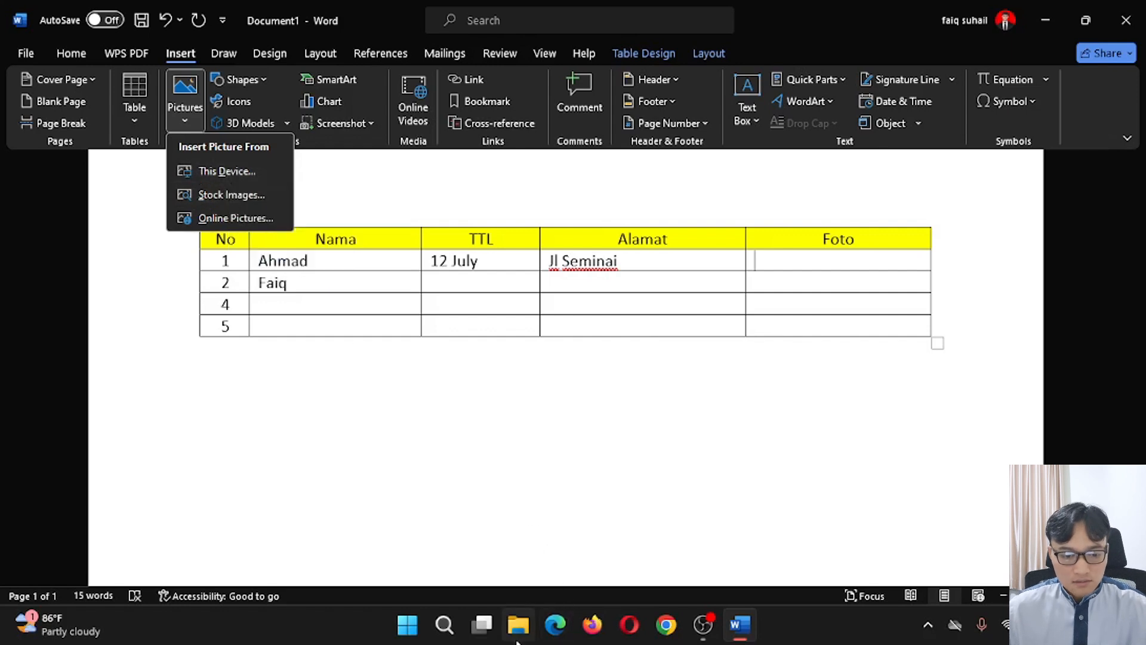
pyautogui.click(225, 172)
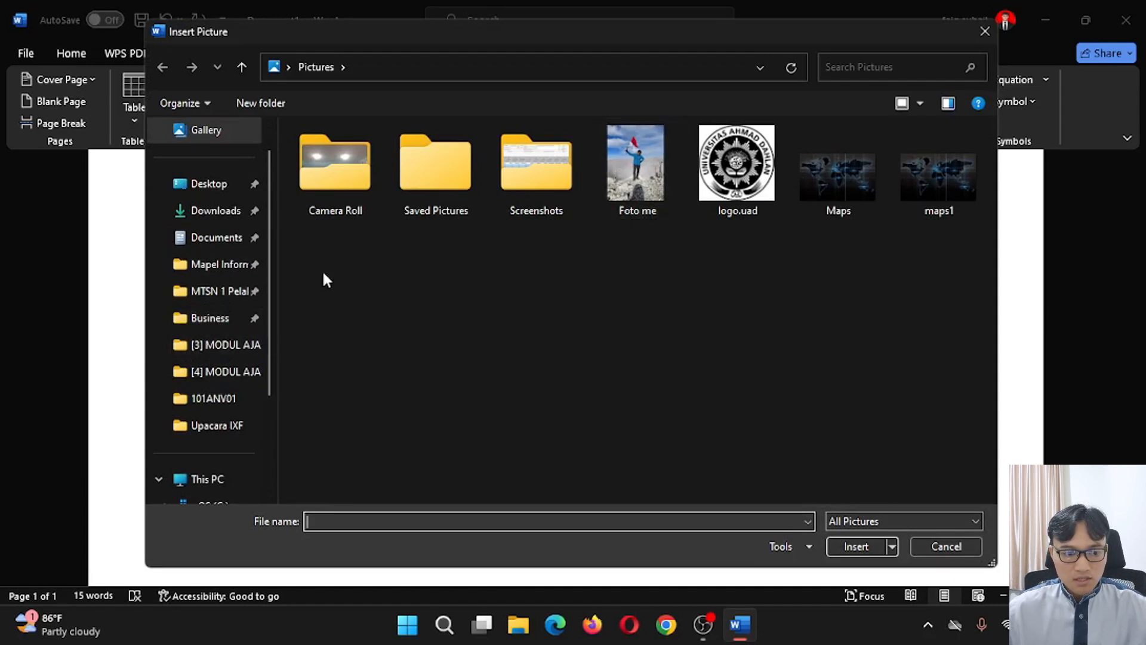
pyautogui.click(634, 203)
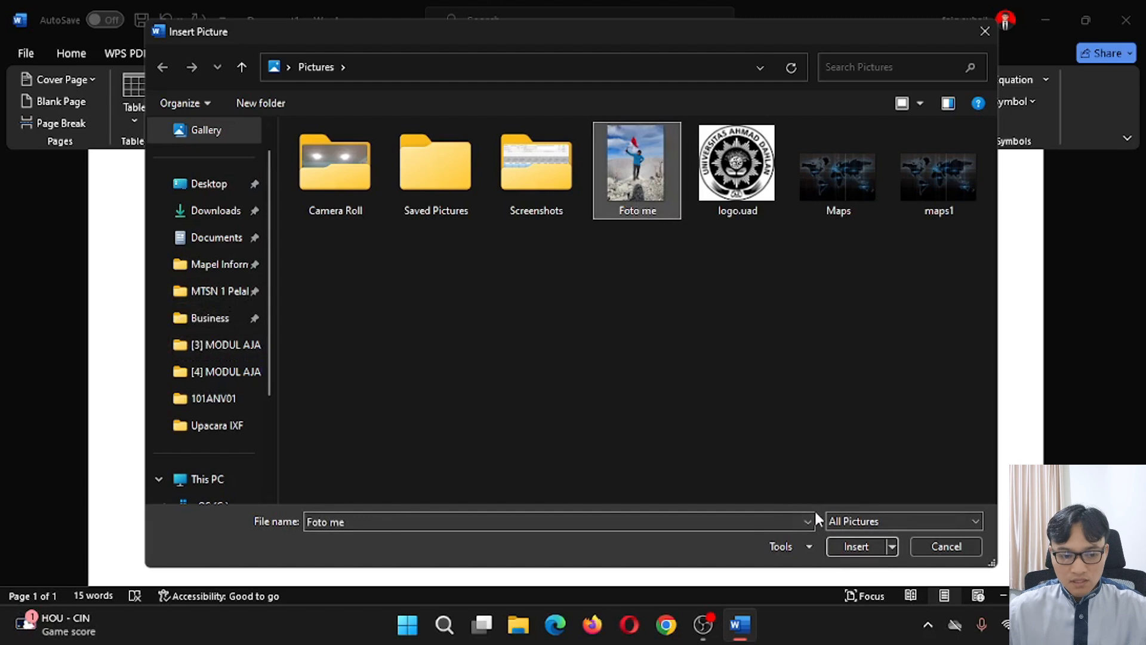
pyautogui.click(726, 201)
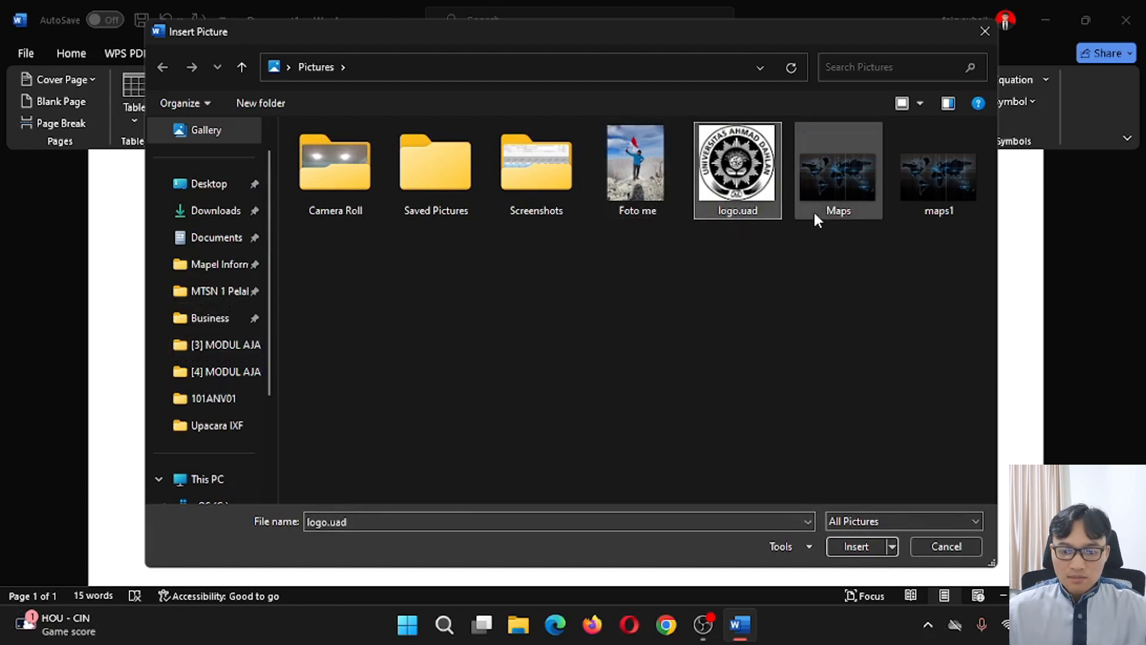
pyautogui.click(633, 185)
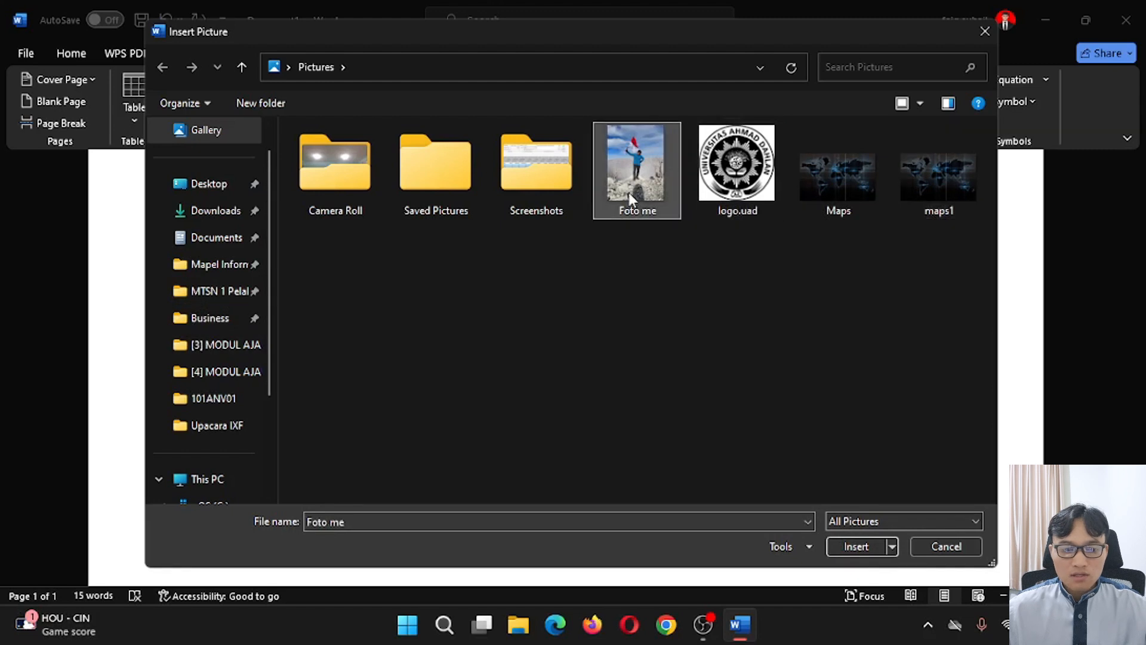
pyautogui.scroll(1, 197, 334)
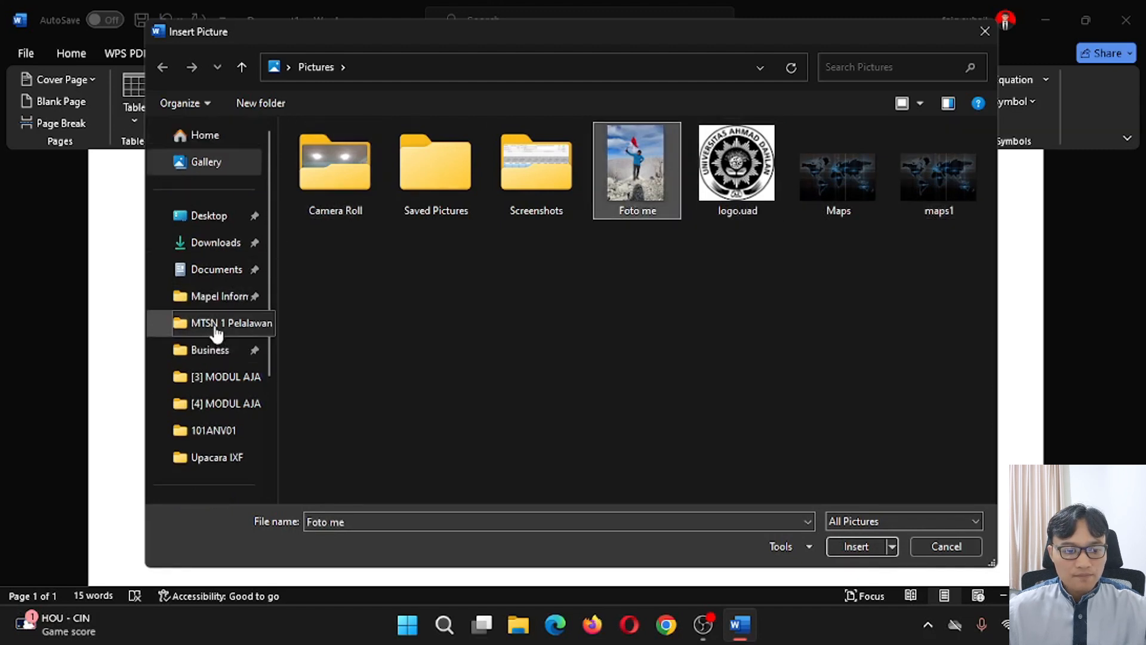
pyautogui.click(218, 323)
pyautogui.hotkey('alt', 'Left')
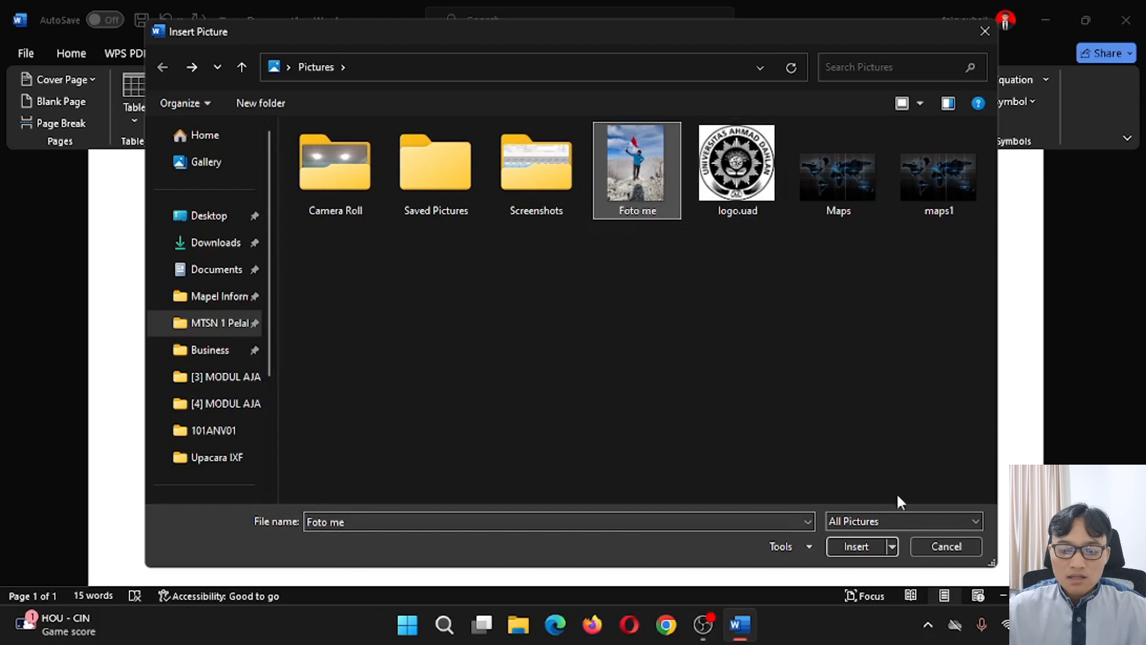
pyautogui.click(841, 548)
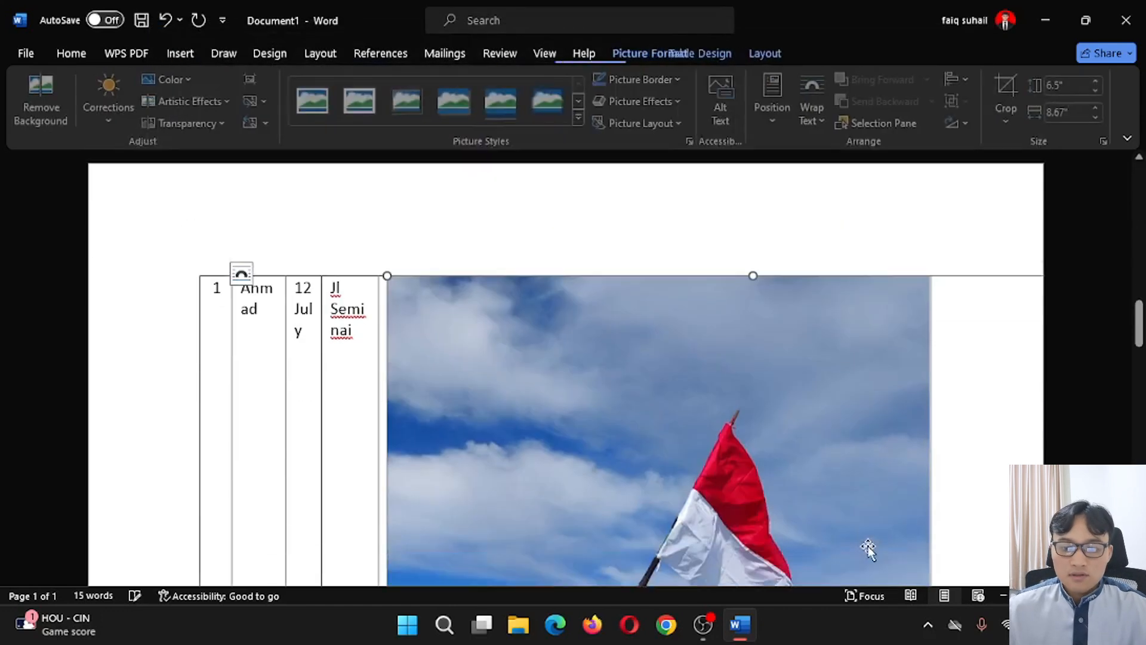
# Examine the inserted photo's size and how it affects the table columns and the layout across the pages
pyautogui.scroll(-4, 634, 441)
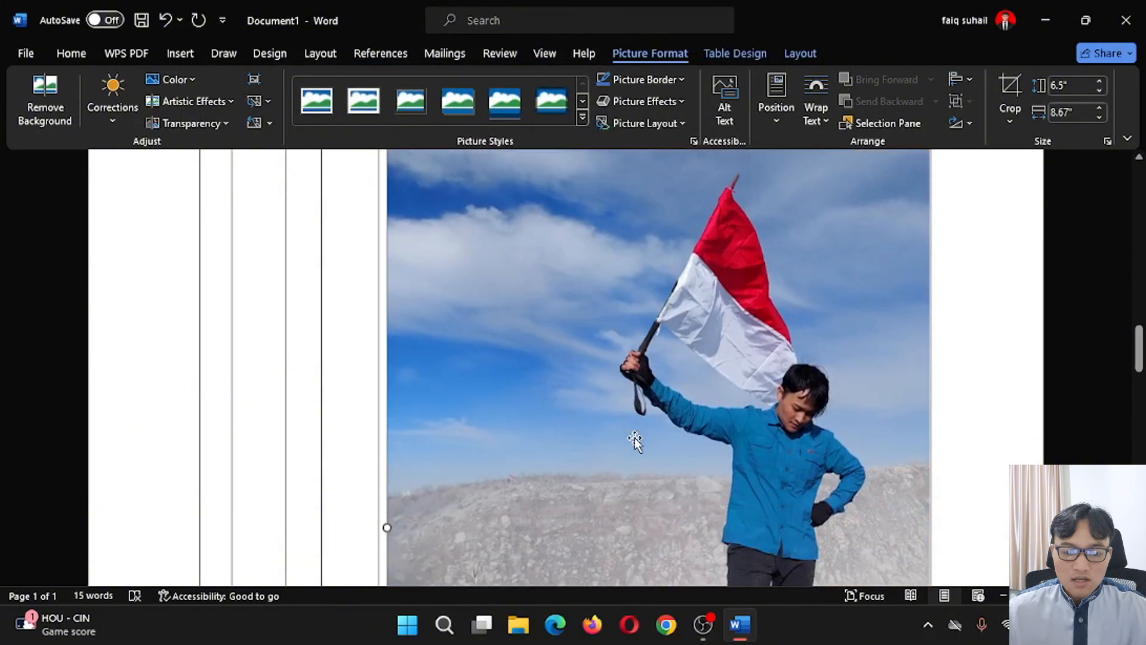
pyautogui.scroll(5, 635, 441)
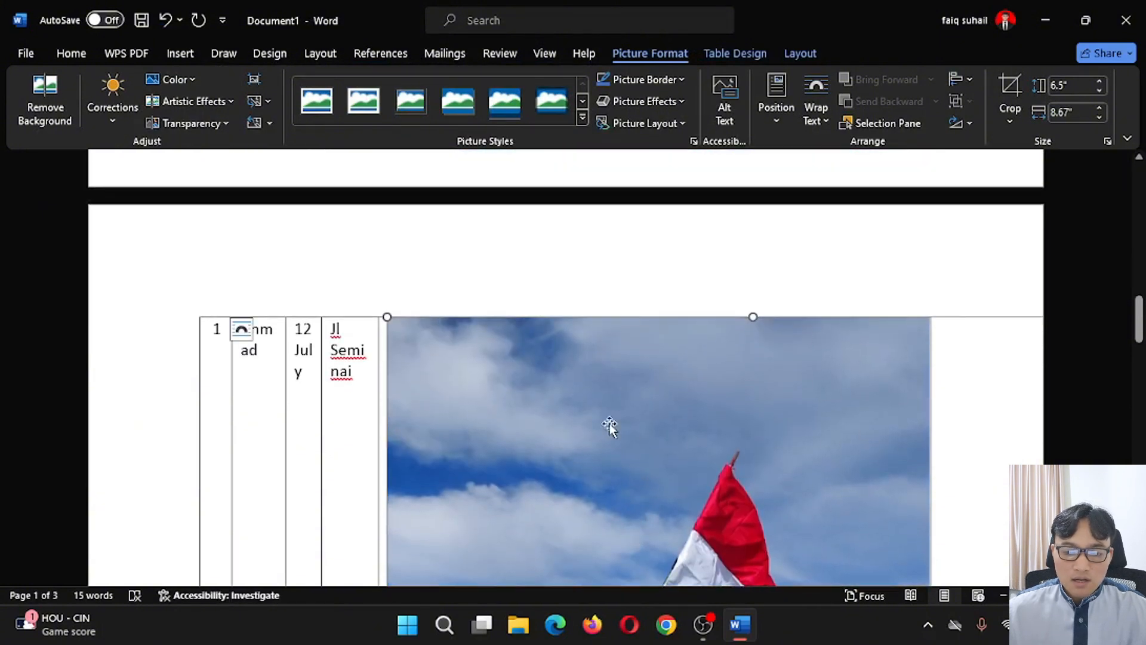
pyautogui.scroll(6, 721, 435)
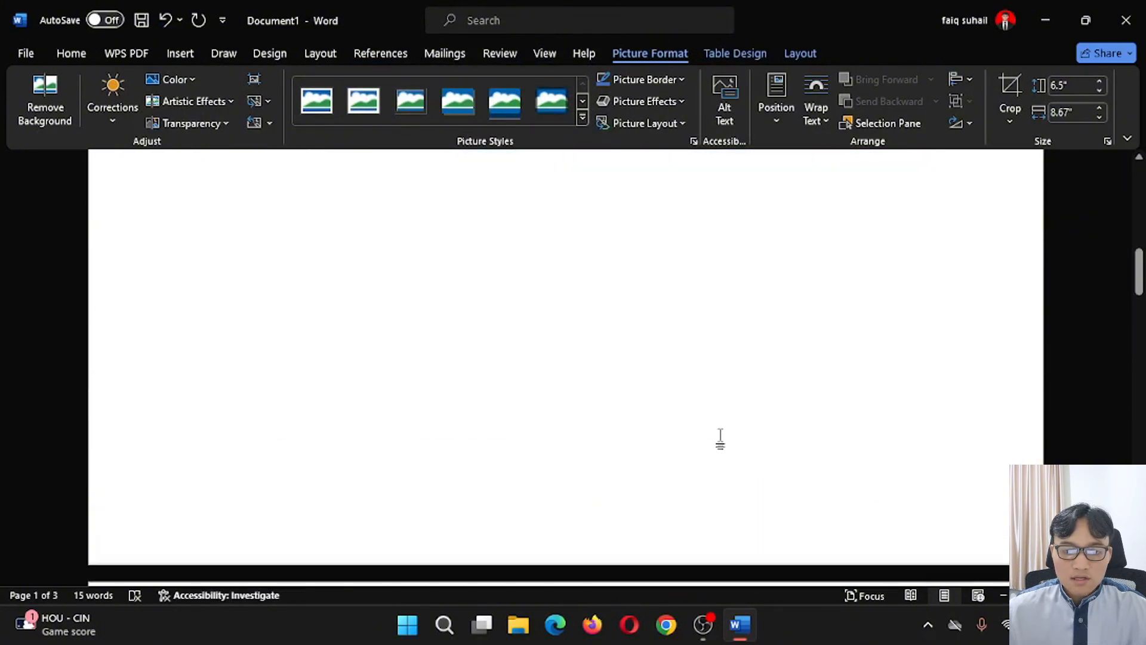
pyautogui.scroll(3, 721, 438)
pyautogui.scroll(-8, 720, 439)
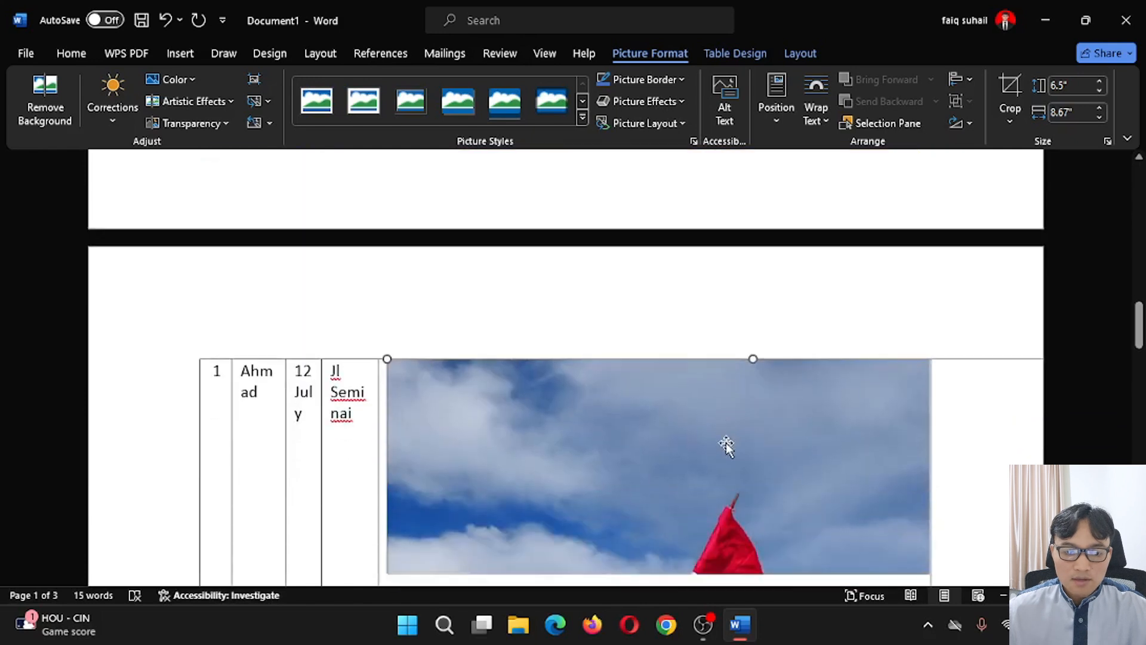
pyautogui.scroll(-5, 726, 443)
pyautogui.scroll(4, 724, 440)
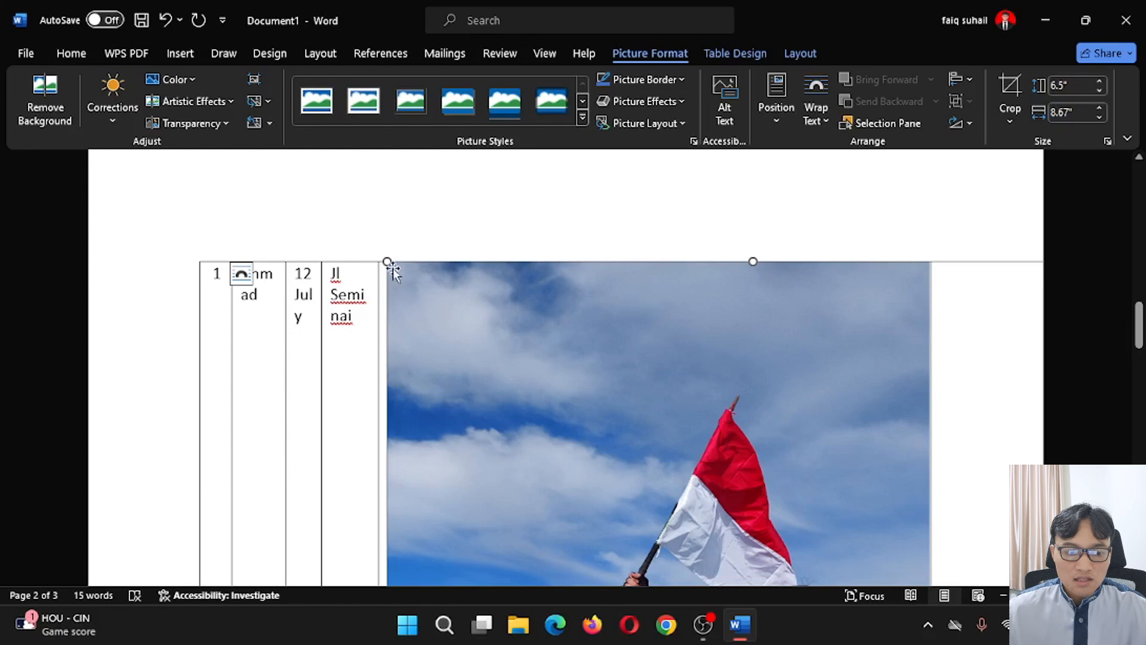
pyautogui.scroll(-2, 653, 308)
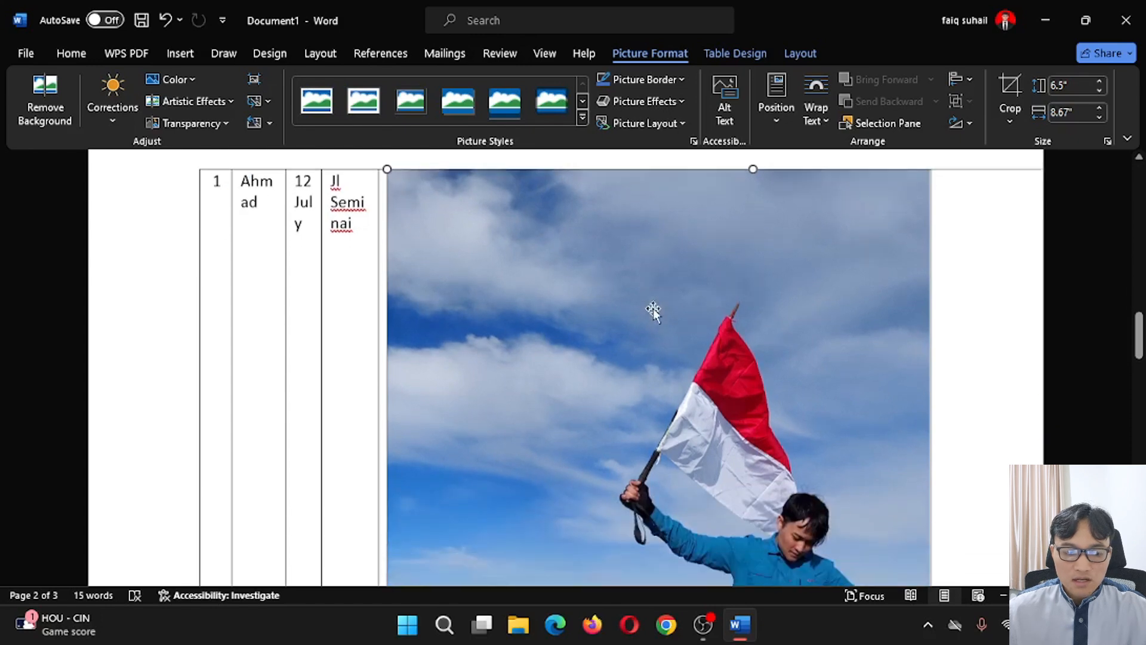
pyautogui.scroll(-10, 653, 308)
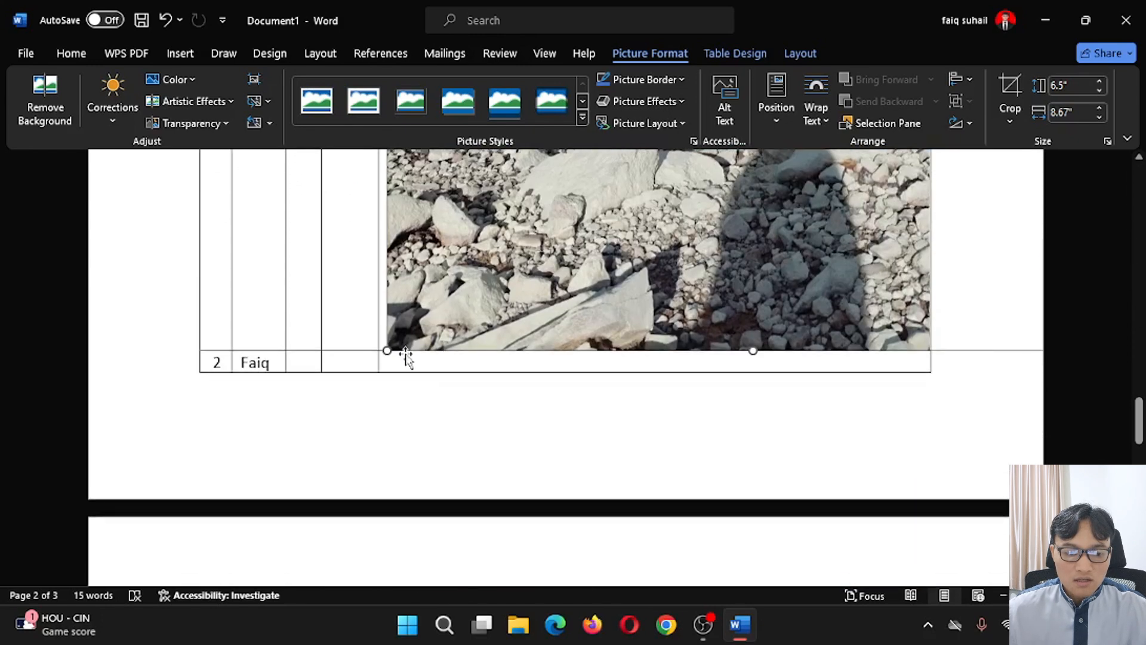
pyautogui.scroll(11, 508, 340)
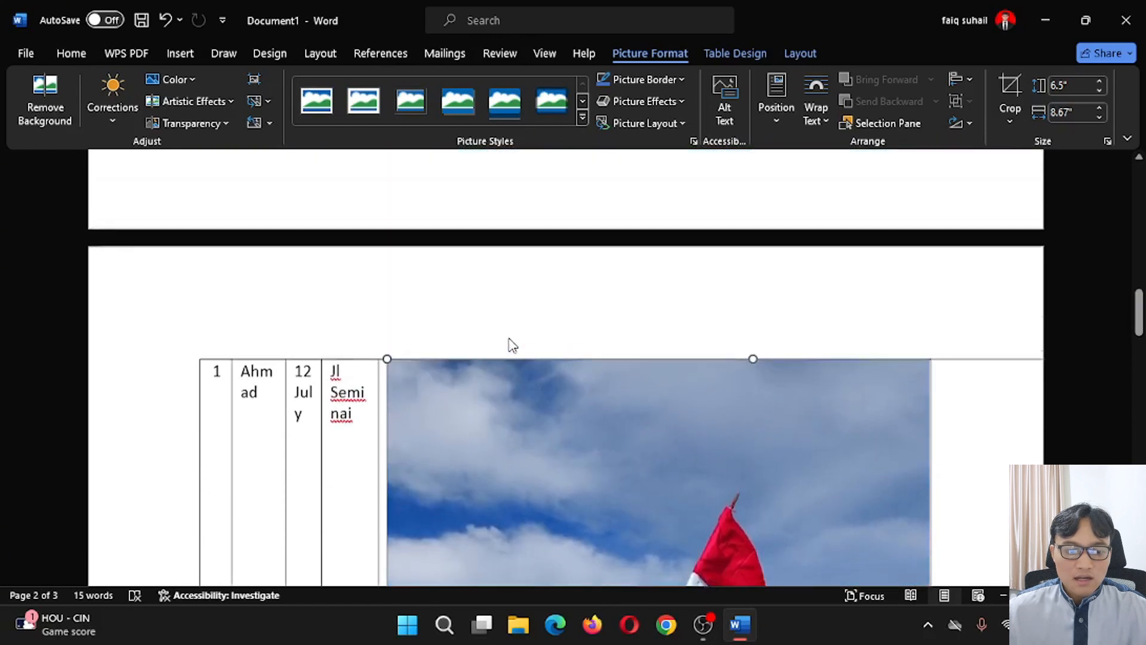
pyautogui.scroll(-2, 581, 424)
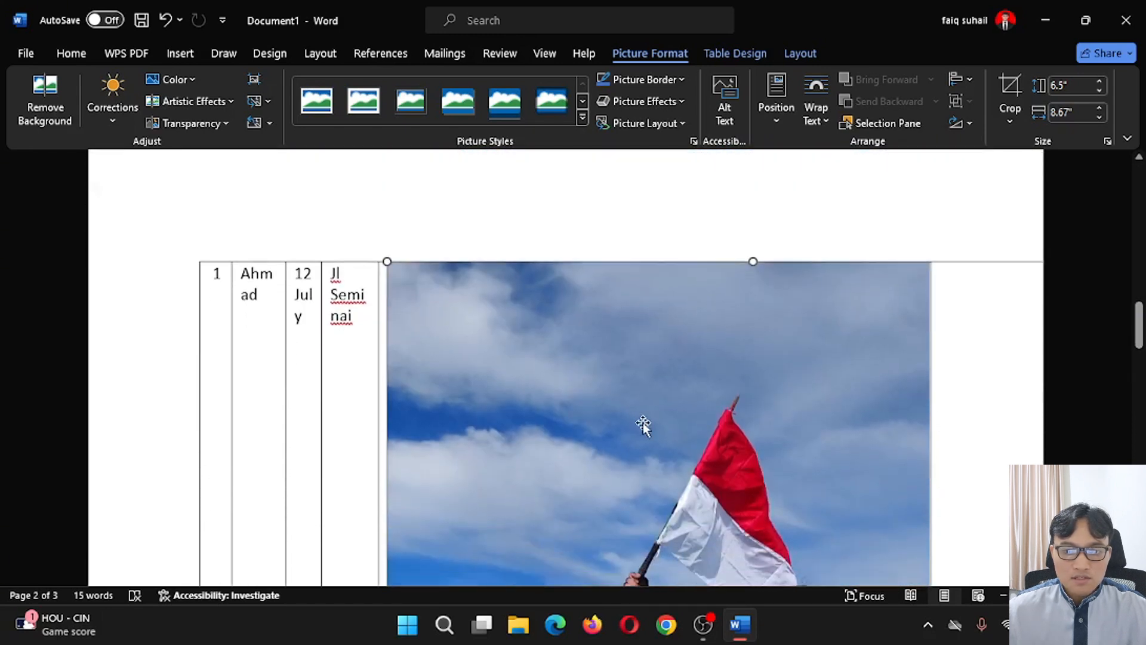